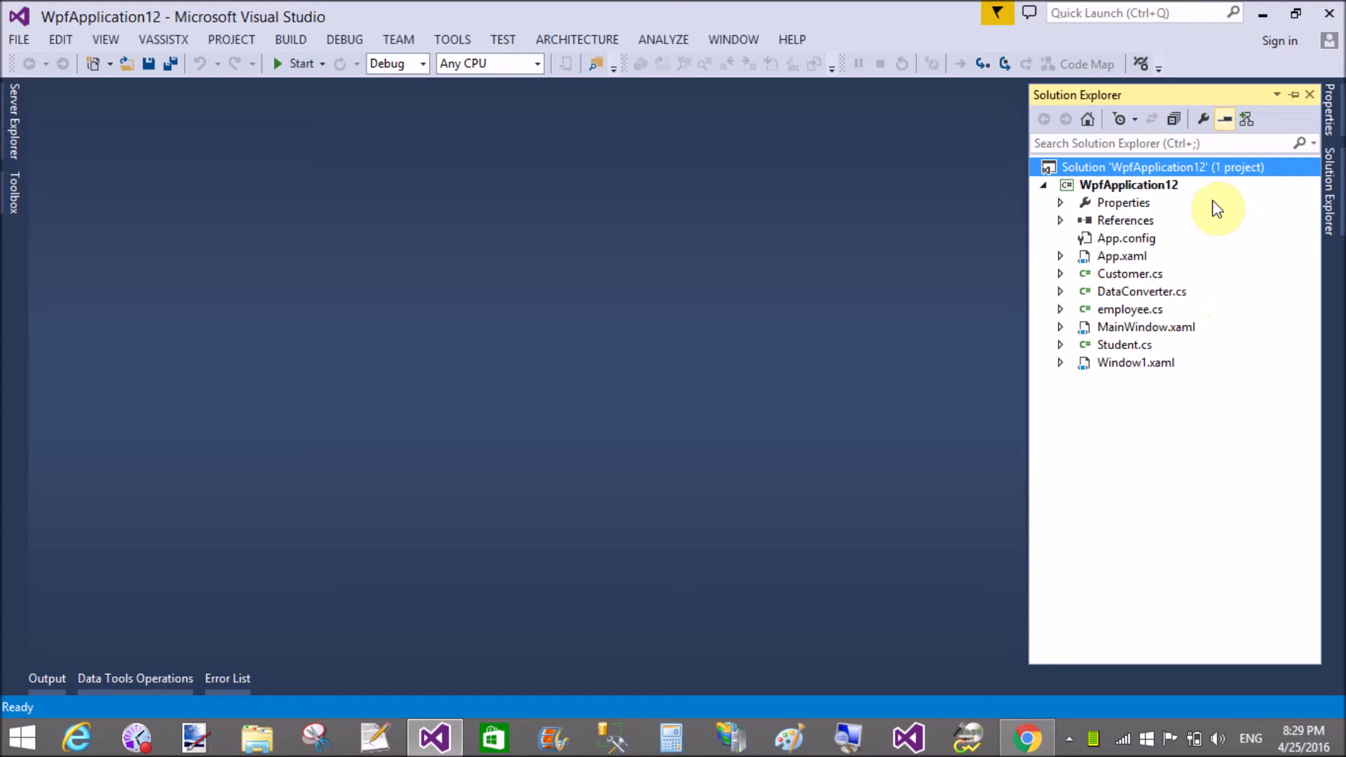
Add a new class item named Order.cs to the WpfApplication12 project
{"action": "left_click", "coordinate": [1151, 188]}
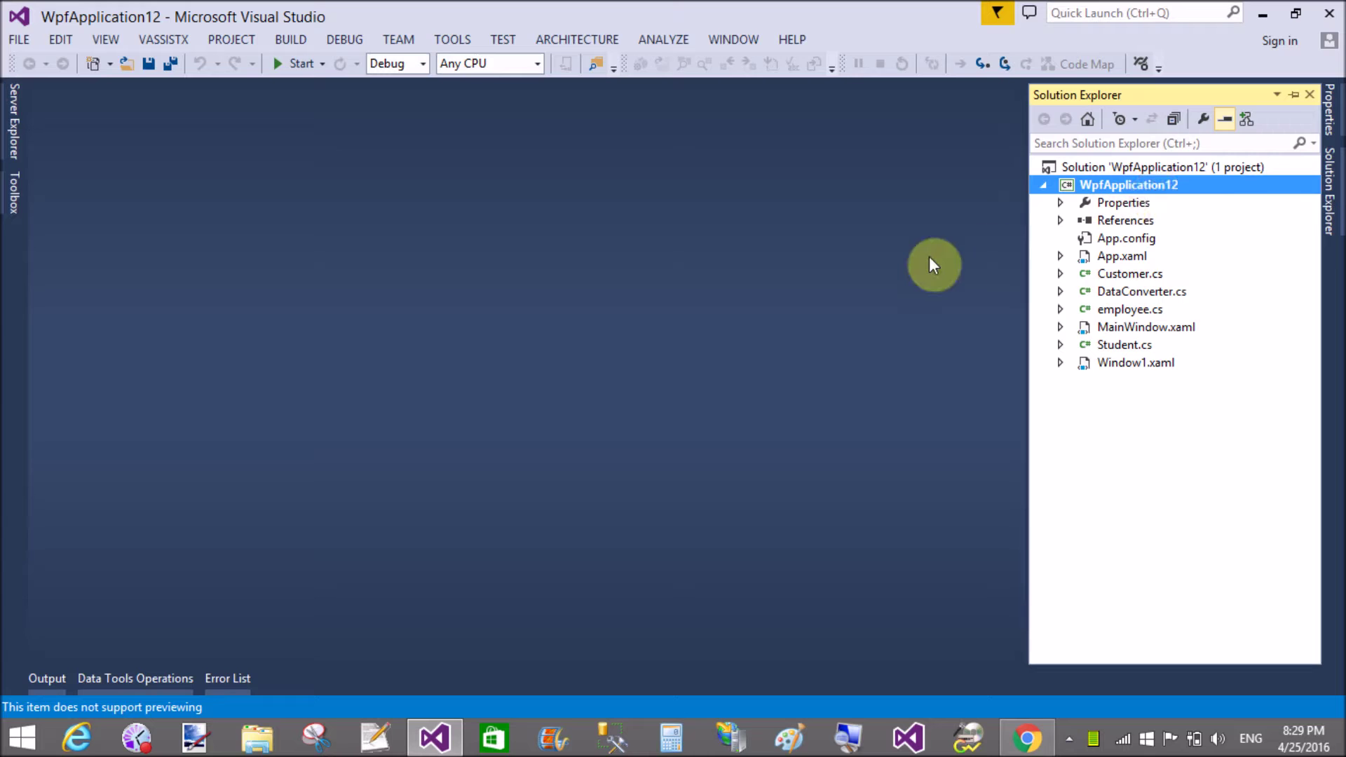
{"action": "key", "text": "shift+F10"}
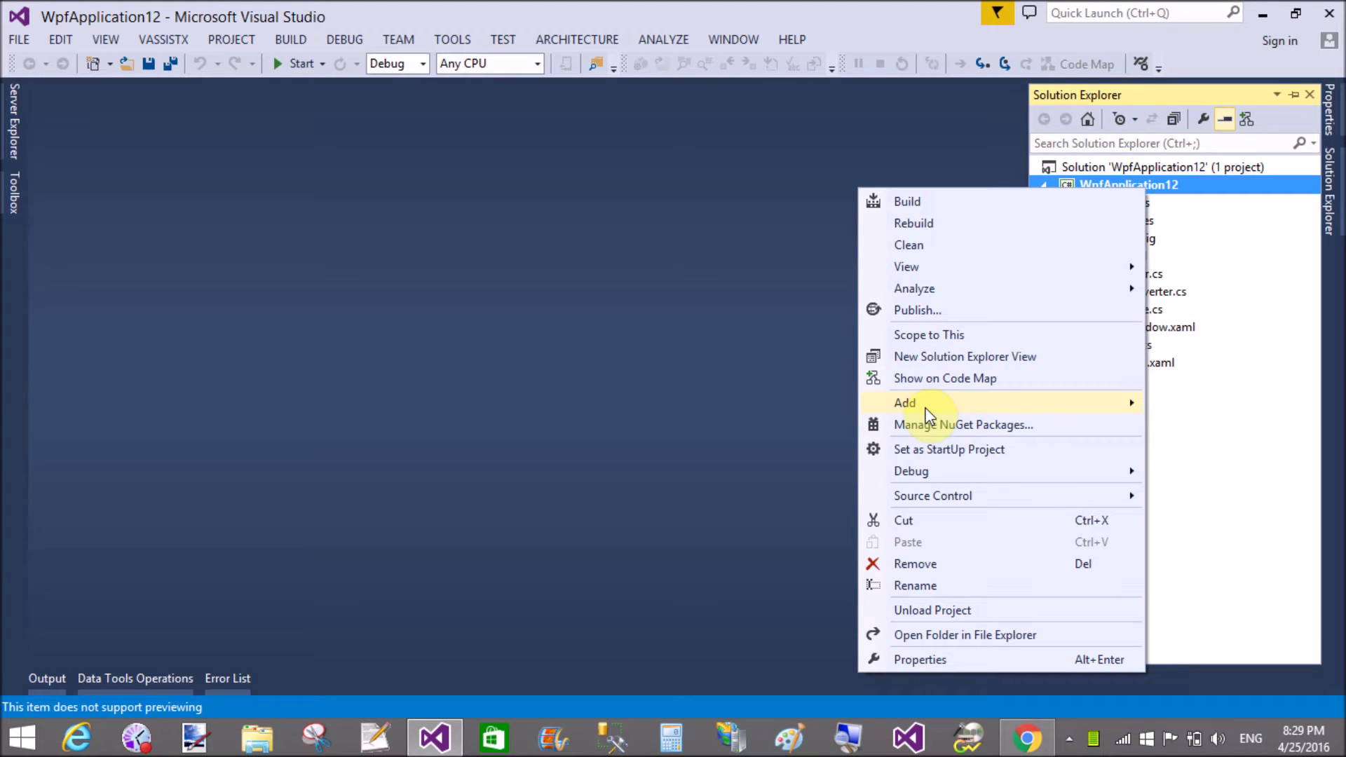
{"action": "mouse_move", "coordinate": [905, 402]}
{"action": "left_click", "coordinate": [812, 404]}
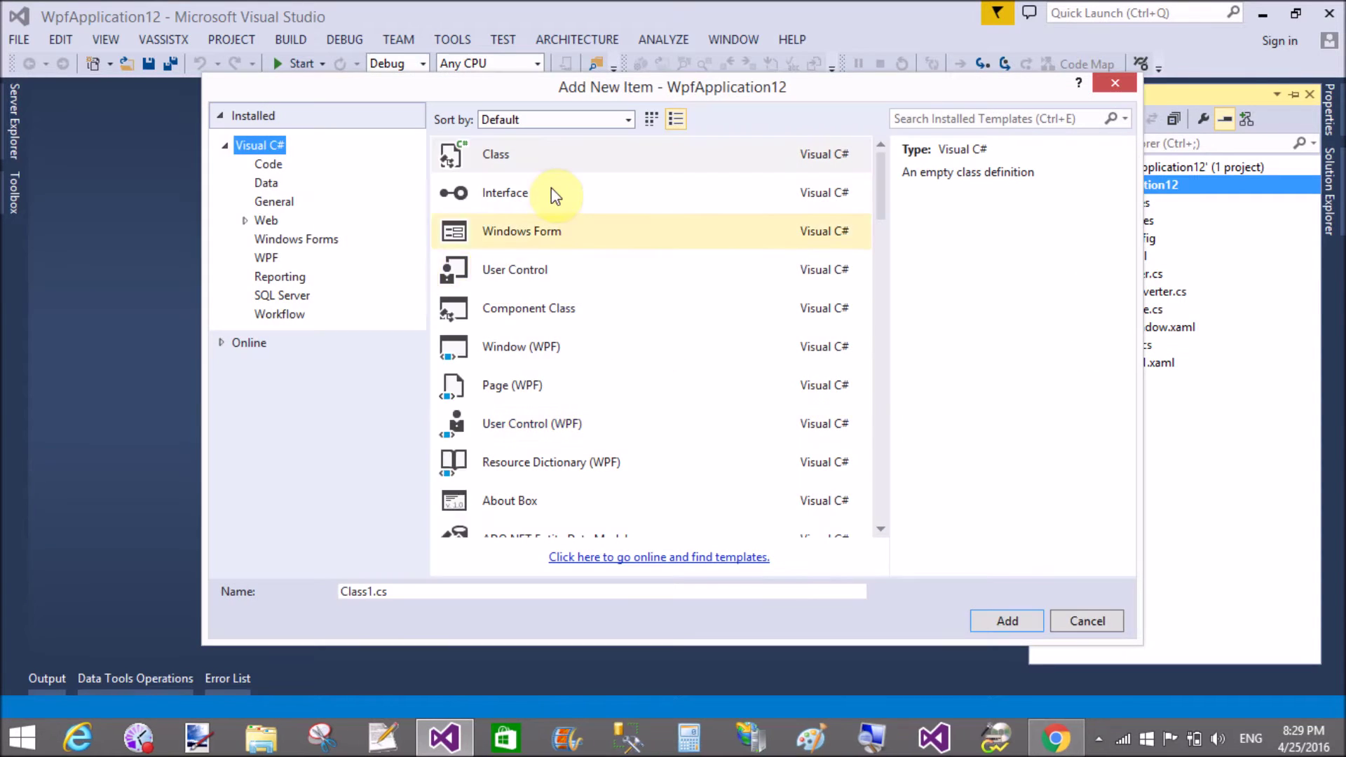
{"action": "left_click", "coordinate": [540, 160]}
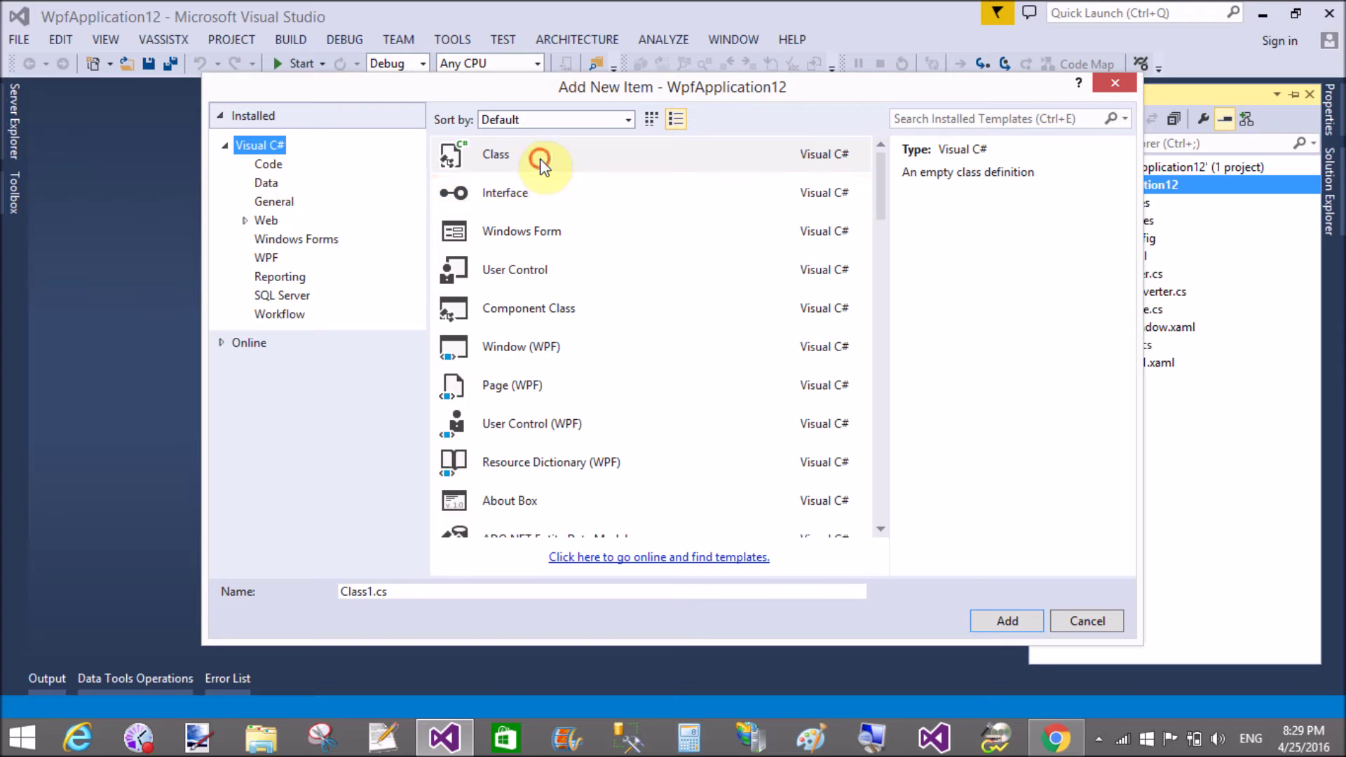
{"action": "double_click", "coordinate": [376, 592]}
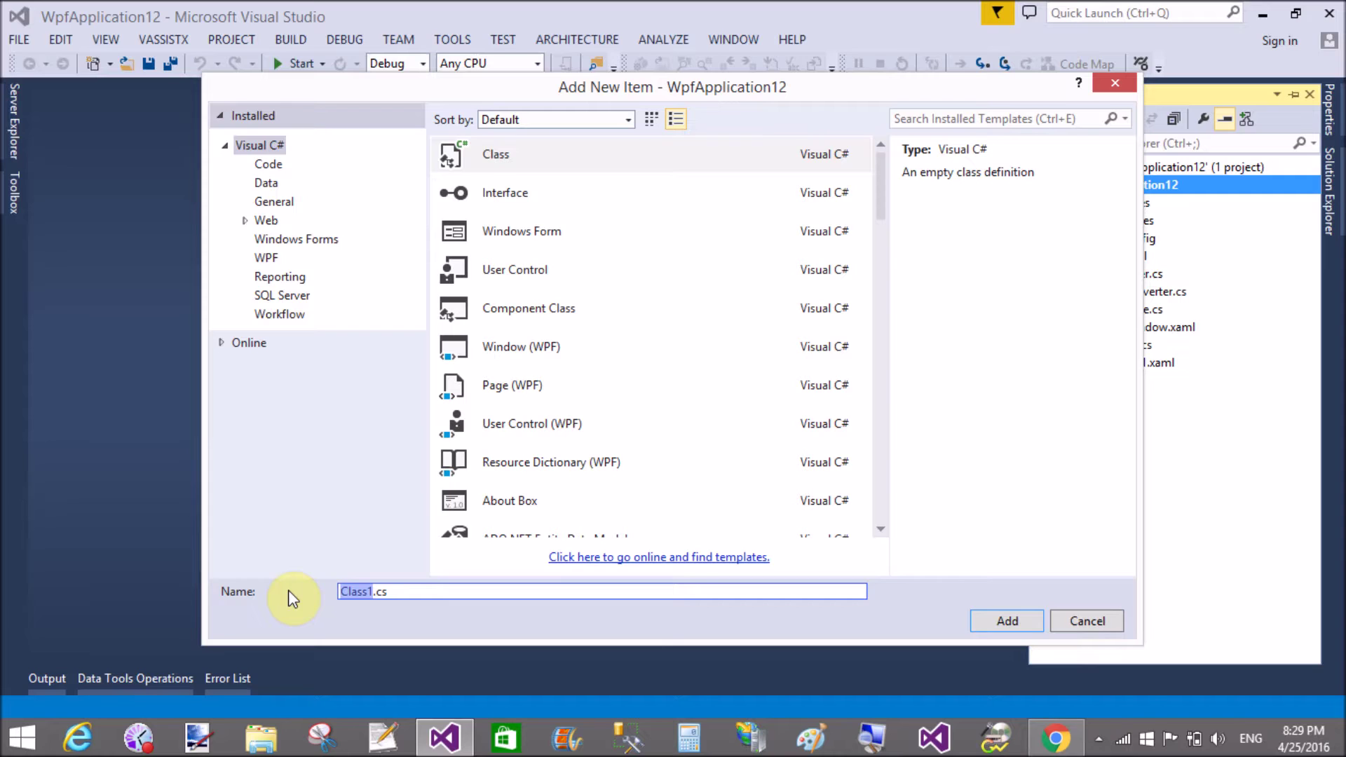
{"action": "type", "text": "Order"}
{"action": "key", "text": "Return"}
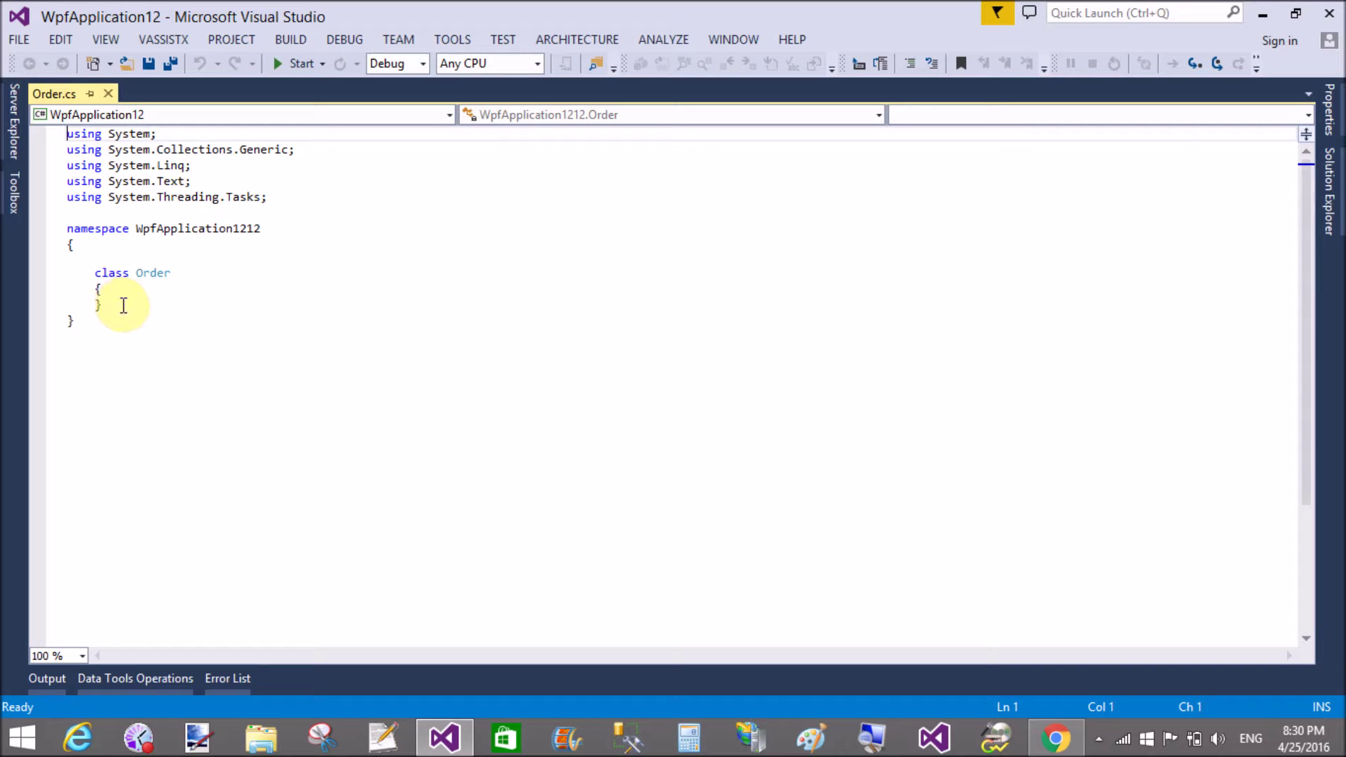
Below the Order class, declare public enum week { sun, mon, tue, wed } and save Order.cs
{"action": "left_click", "coordinate": [122, 305]}
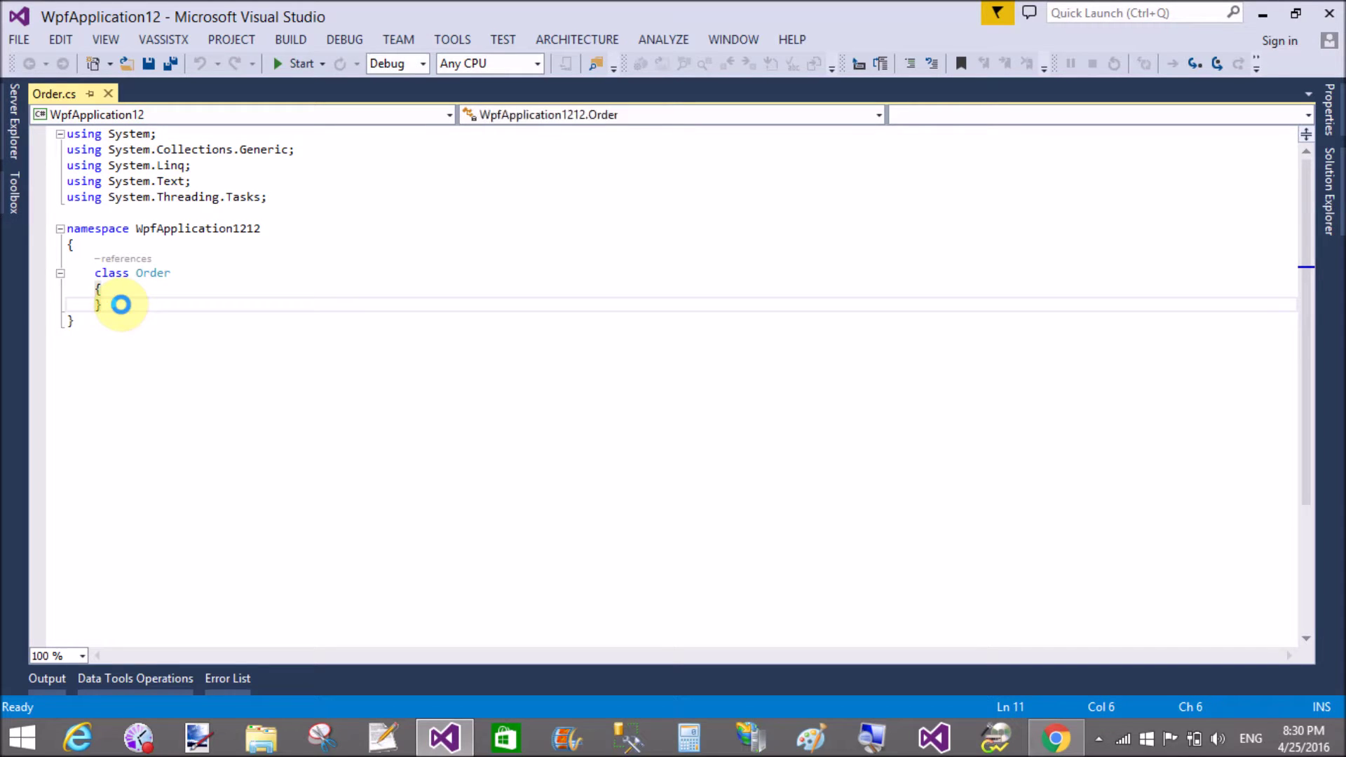
{"action": "key", "text": "Return"}
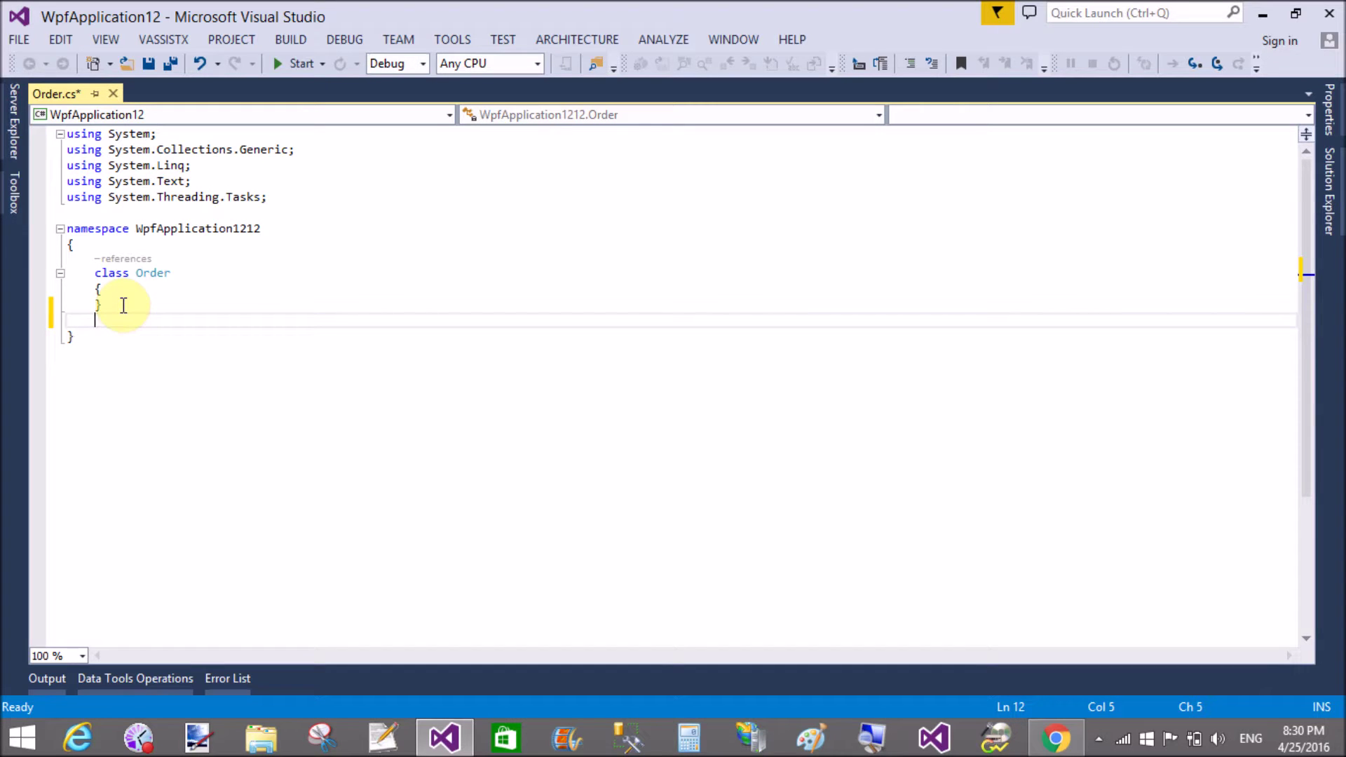
{"action": "type", "text": "public "}
{"action": "type", "text": "enum "}
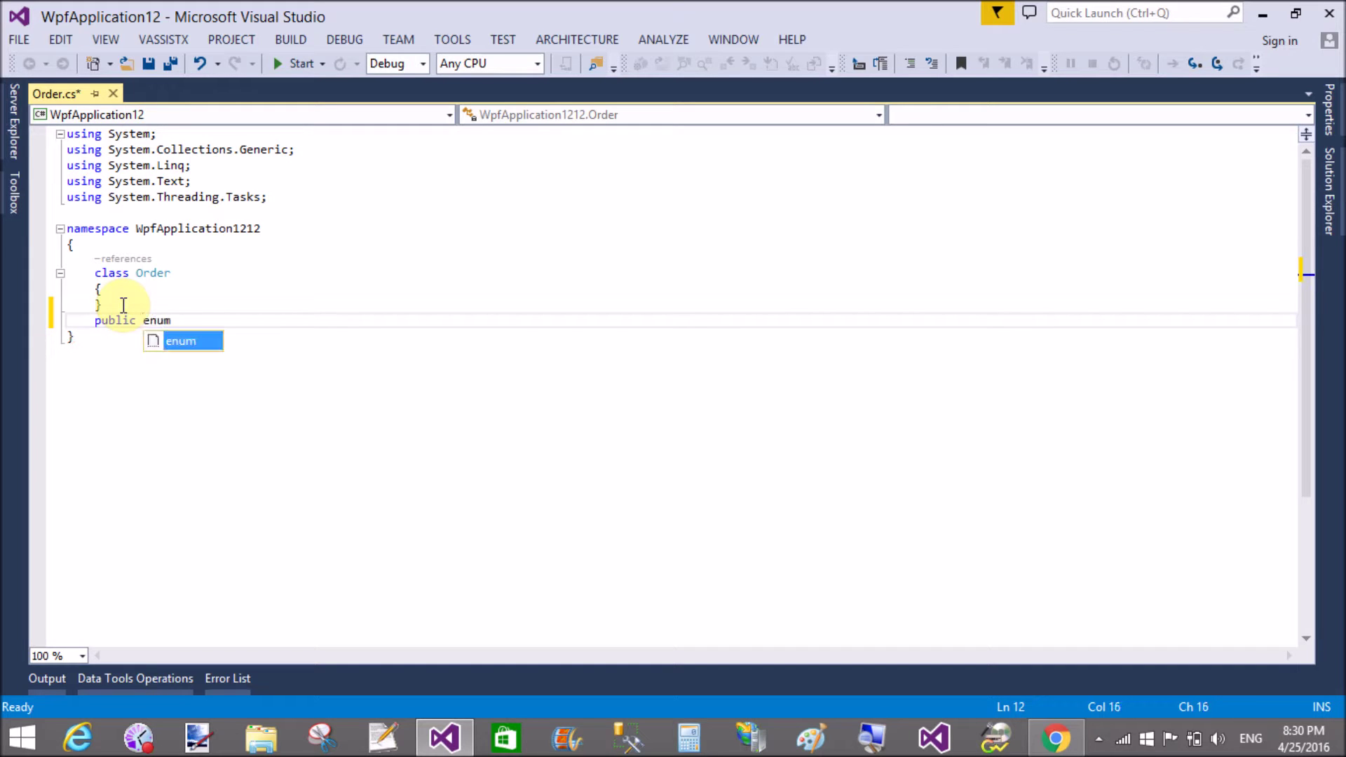
{"action": "type", "text": "week"}
{"action": "key", "text": "Return"}
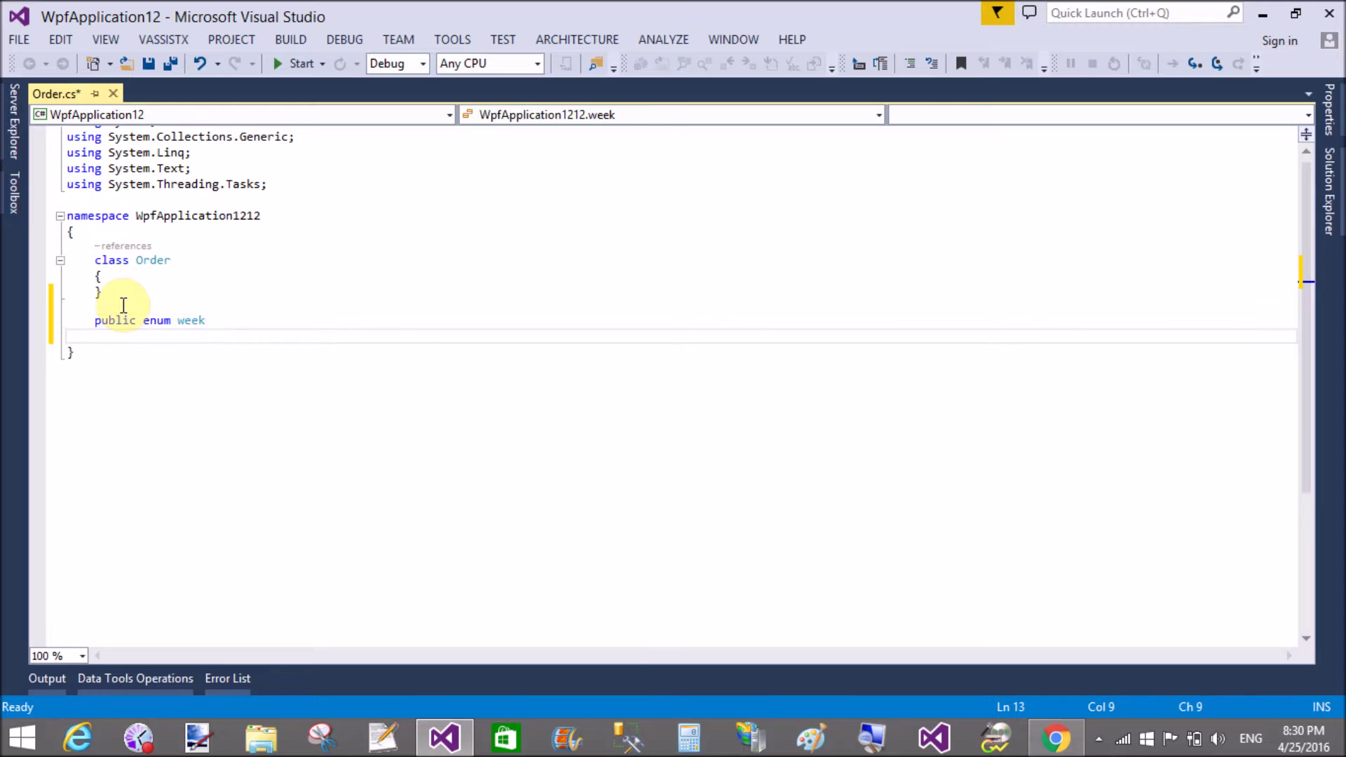
{"action": "type", "text": "{"}
{"action": "key", "text": "Return"}
{"action": "type", "text": "s"}
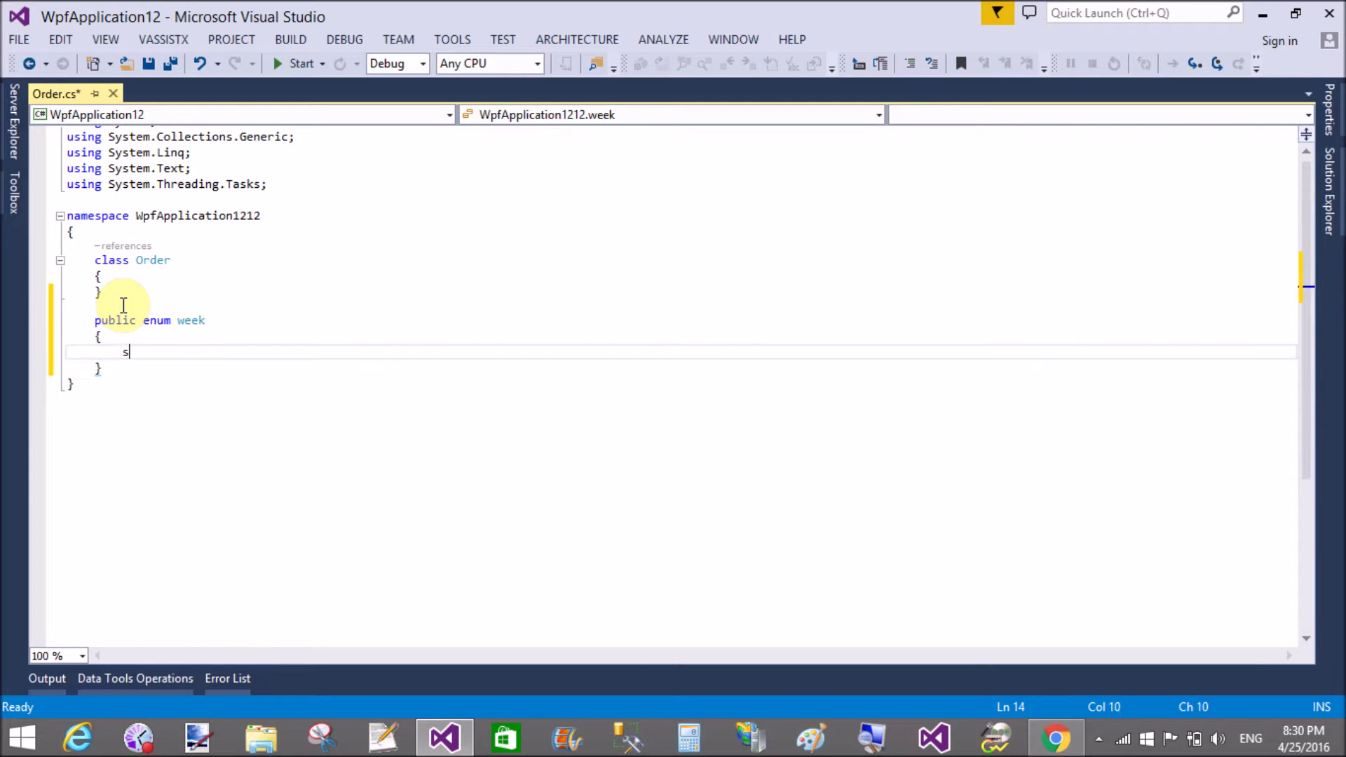
{"action": "type", "text": "un,mon"}
{"action": "type", "text": ",tue"}
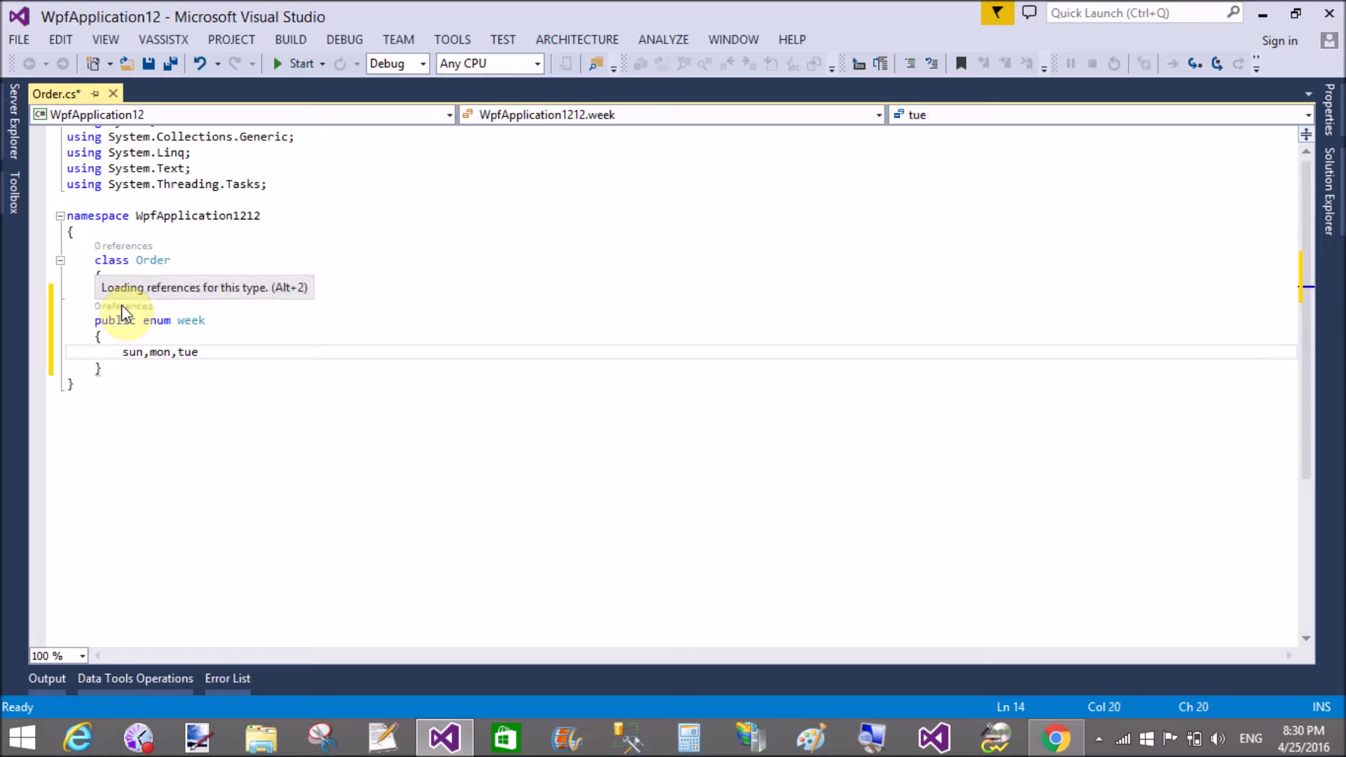
{"action": "type", "text": ",wed,"}
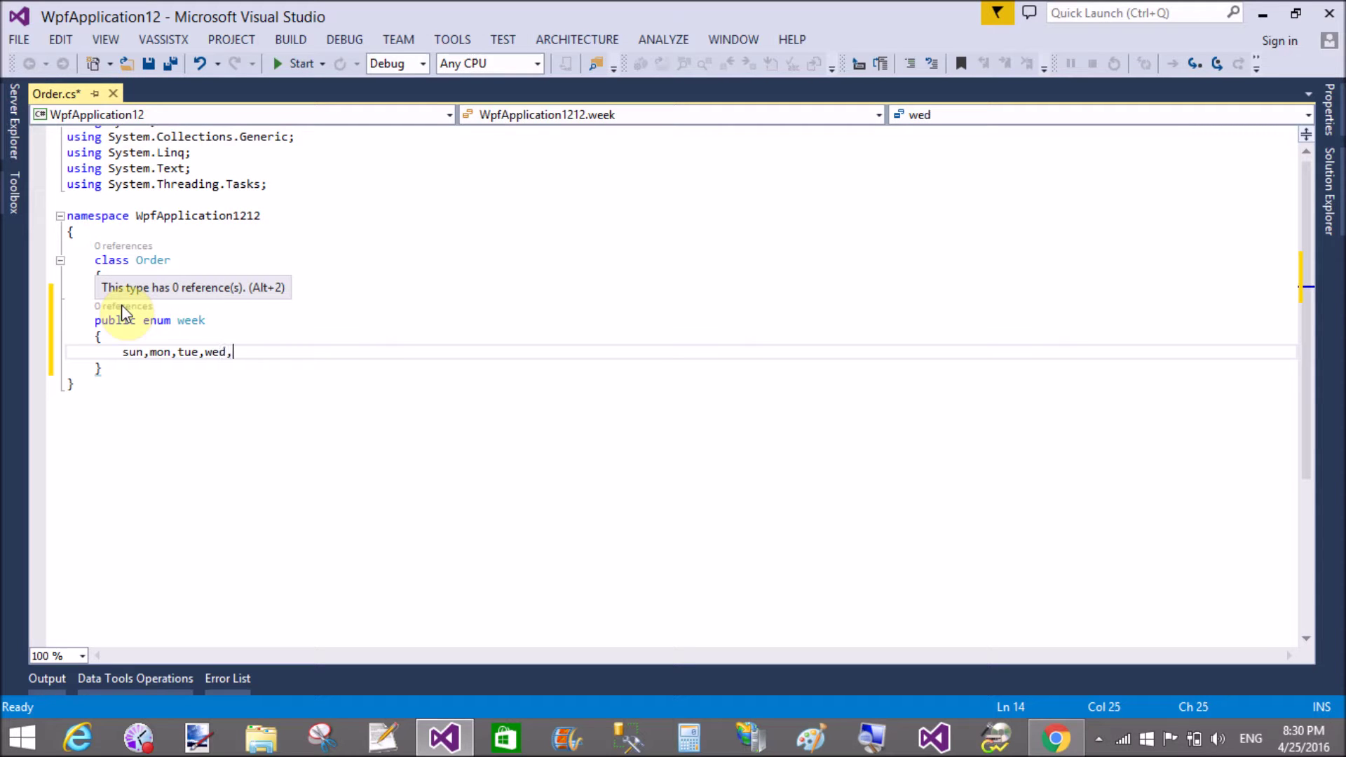
{"action": "left_click", "coordinate": [241, 429]}
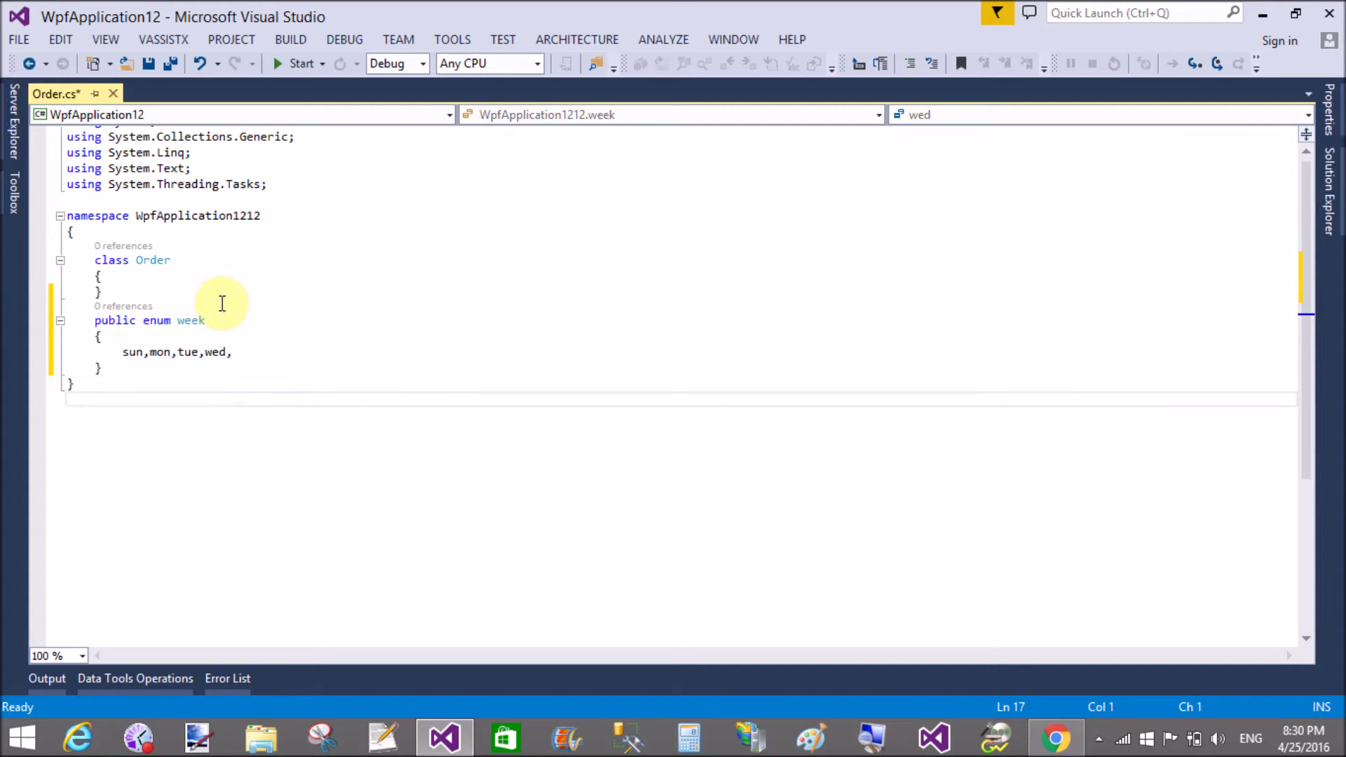
{"action": "left_click", "coordinate": [148, 63]}
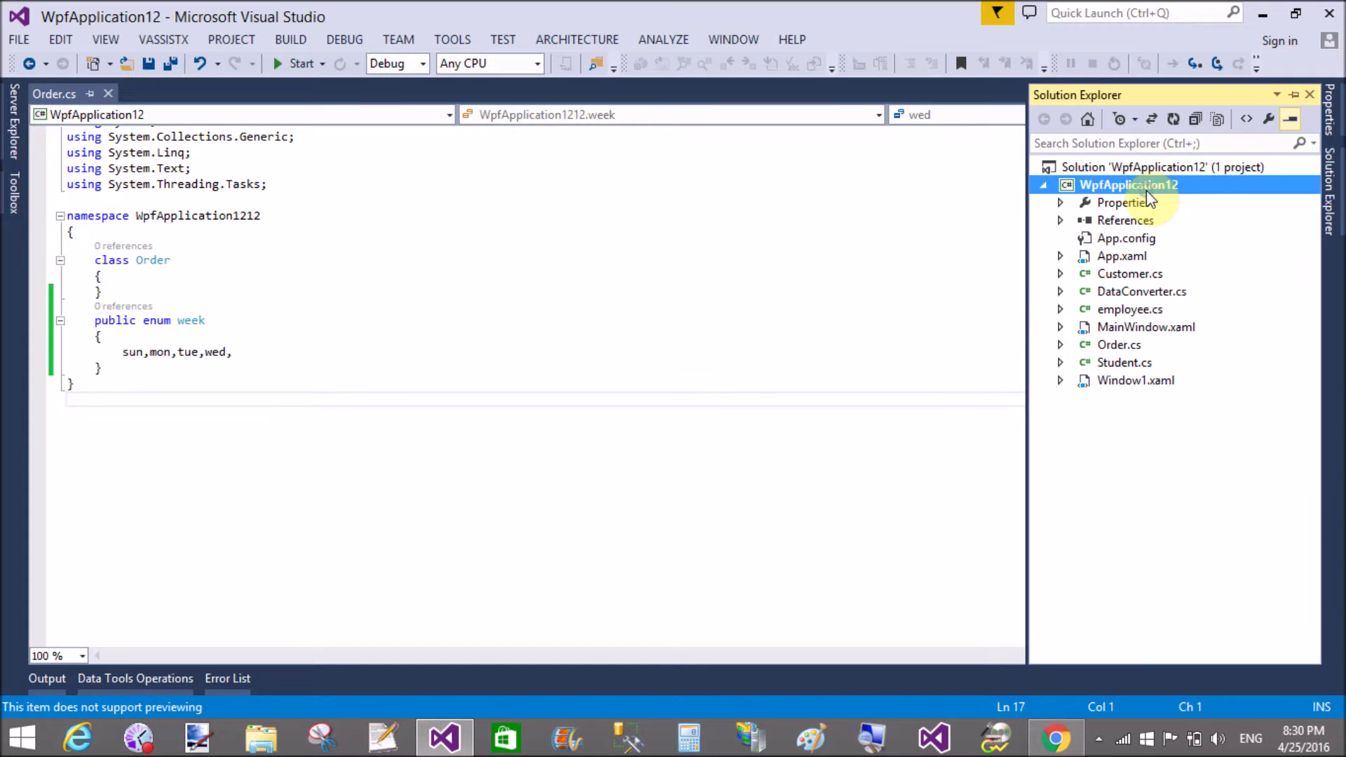
Add a WPF Window named Window2.xaml to the project, then return to Order.cs
{"action": "right_click", "coordinate": [1146, 190]}
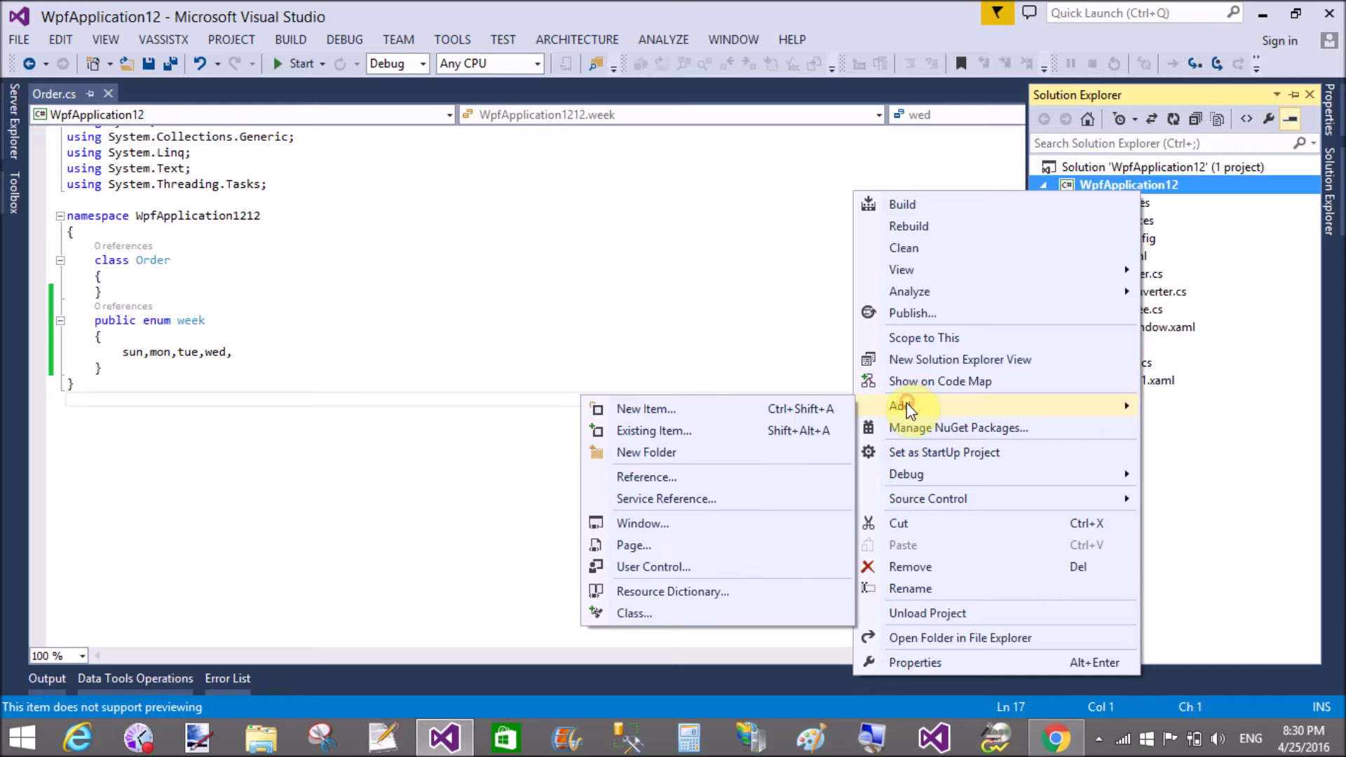
{"action": "left_click", "coordinate": [747, 408]}
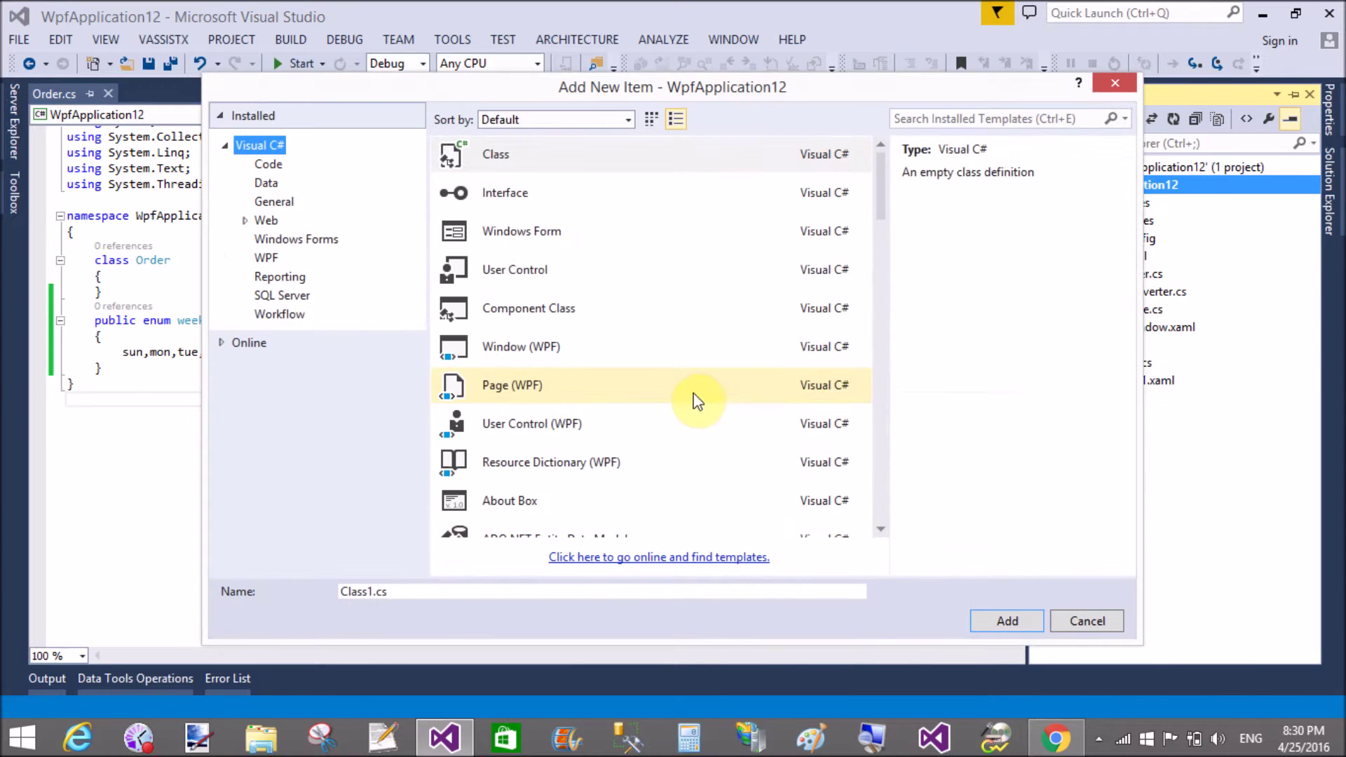
{"action": "left_click", "coordinate": [539, 232]}
{"action": "left_click", "coordinate": [535, 346]}
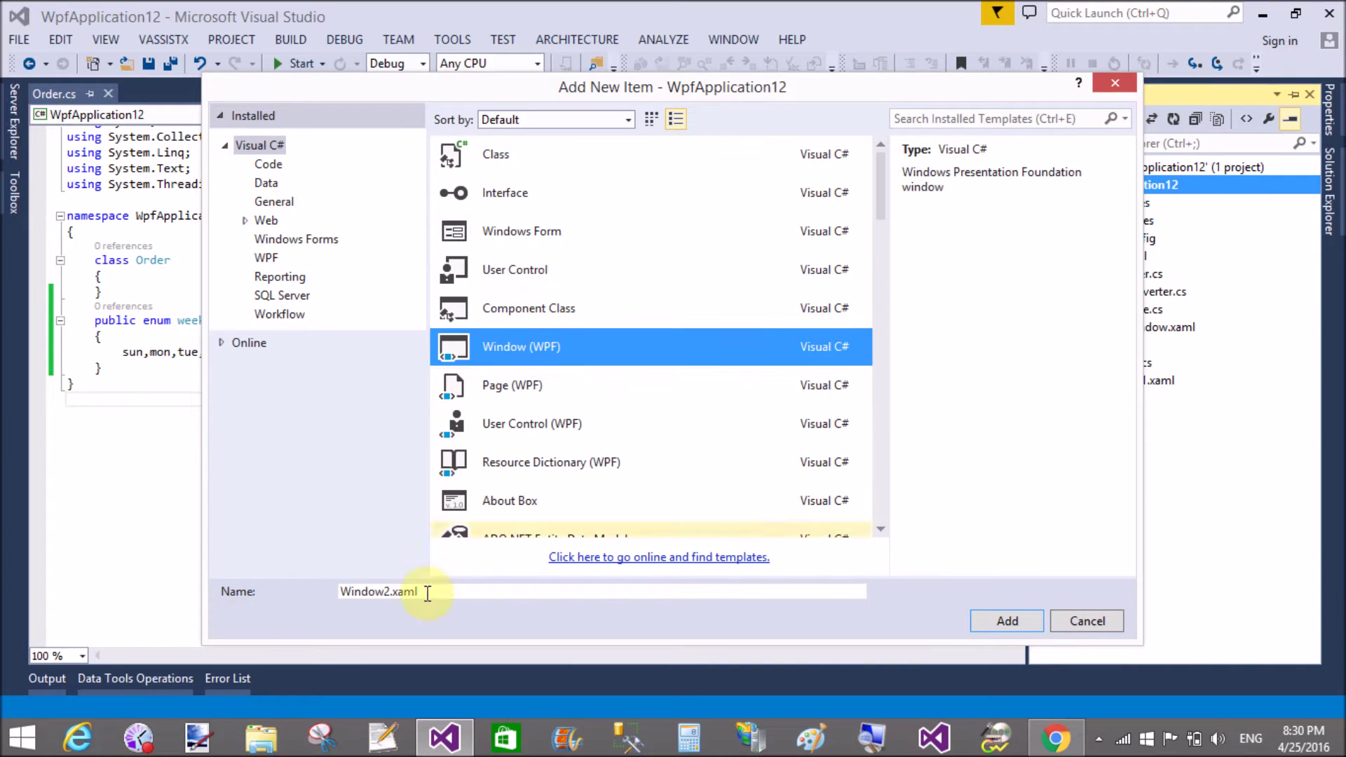
{"action": "left_click", "coordinate": [1000, 621]}
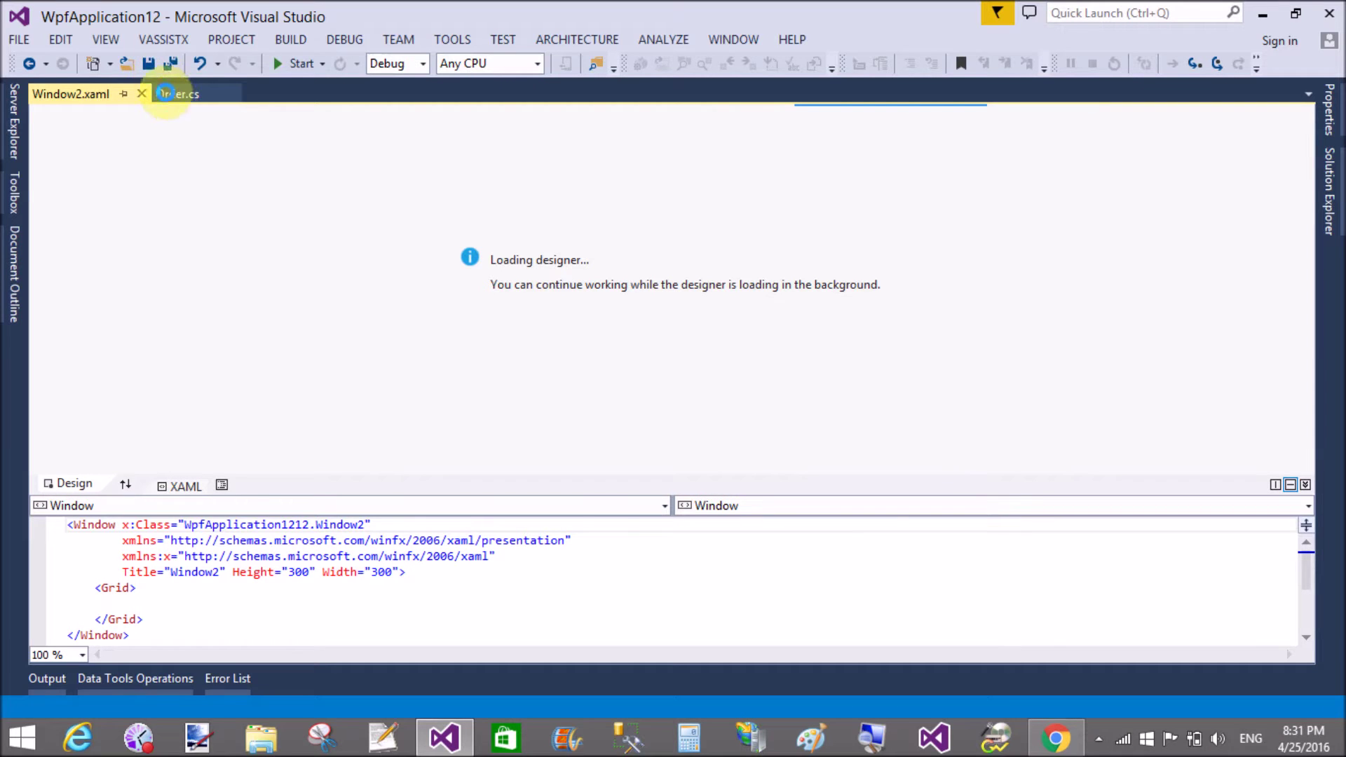
{"action": "left_click", "coordinate": [174, 93]}
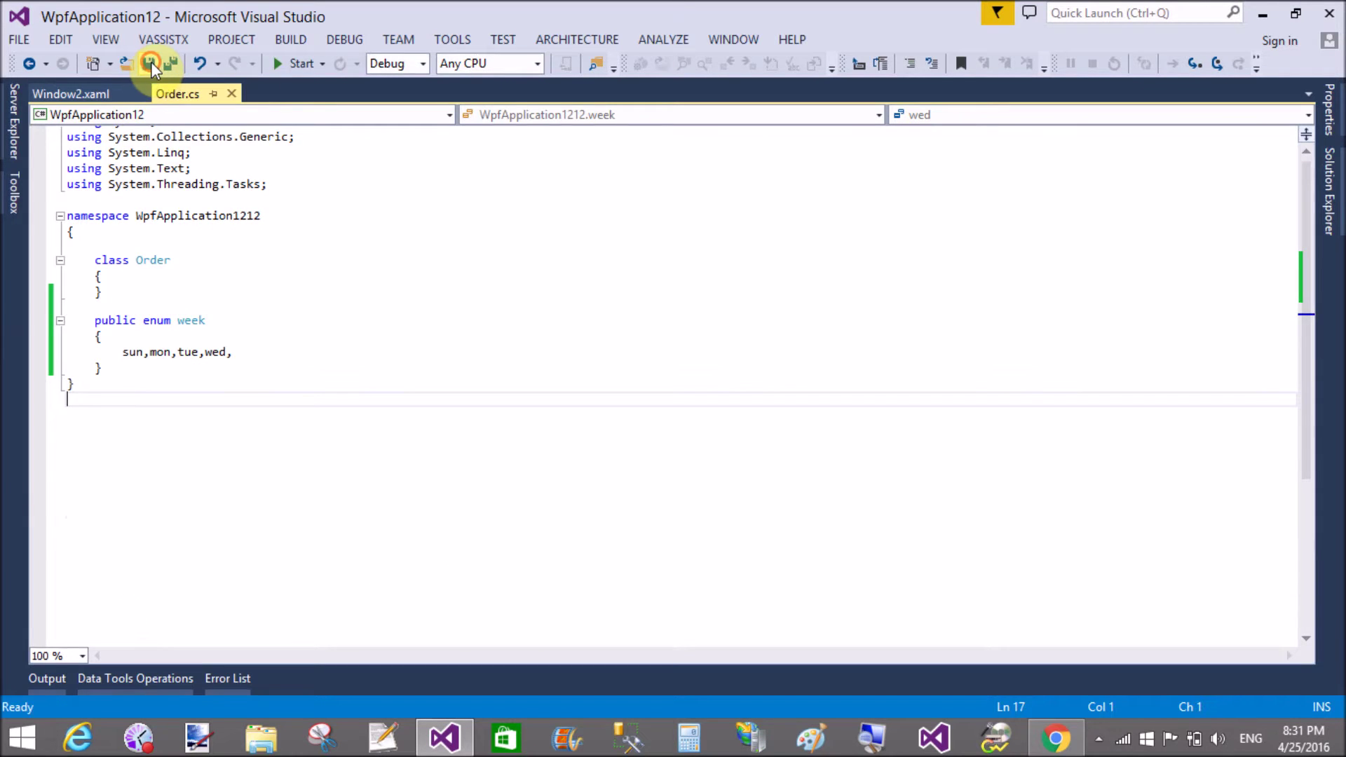
In Window2.xaml, add xmlns:local1 below xmlns:x, choosing WpfApplication1212 from IntelliSense
{"action": "left_click", "coordinate": [67, 95]}
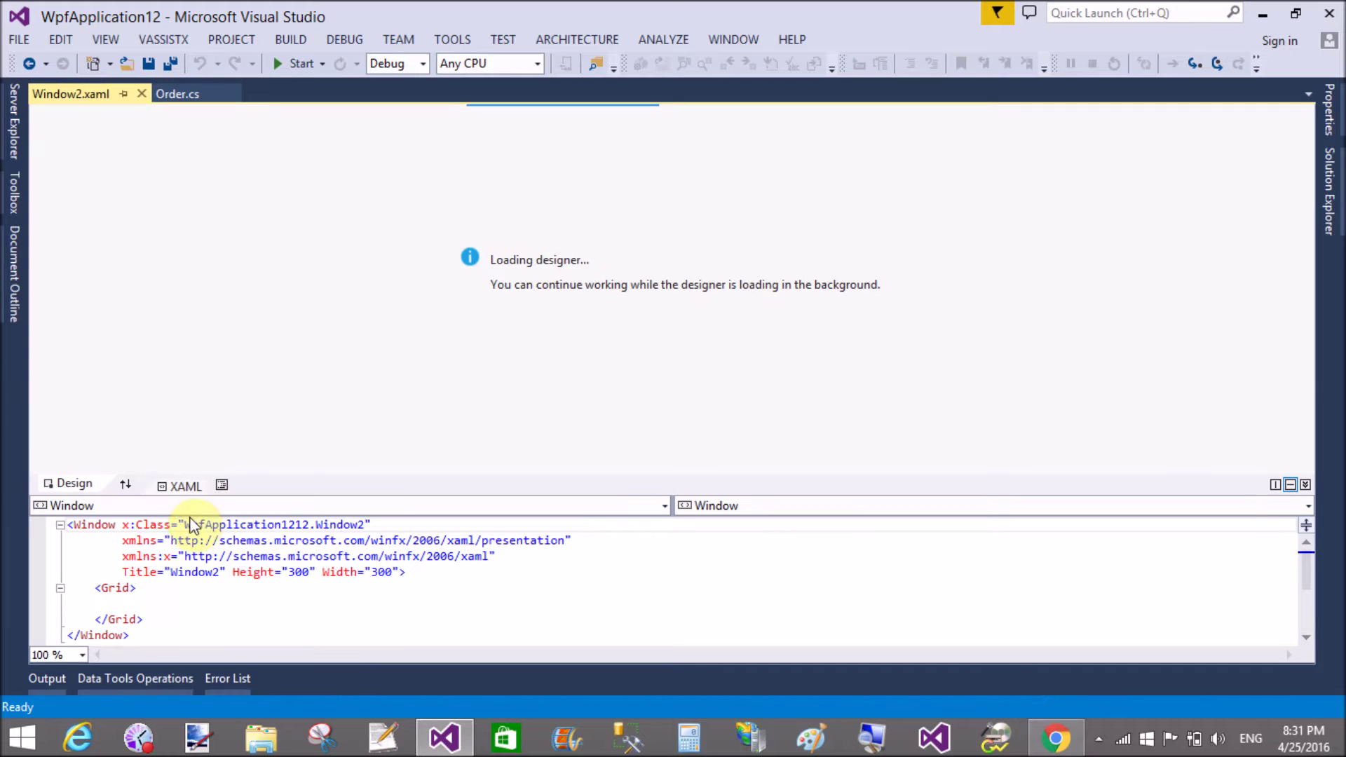
{"action": "left_click", "coordinate": [180, 602]}
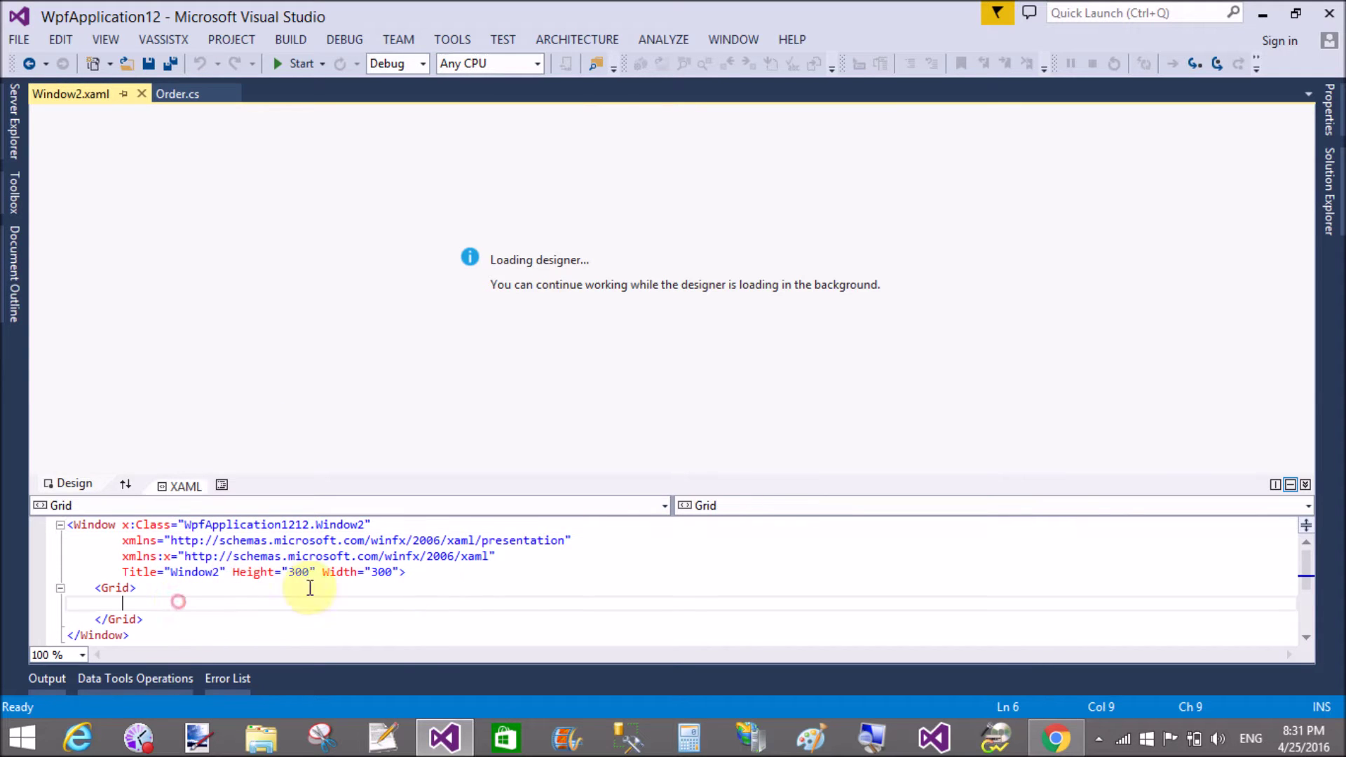
{"action": "left_click", "coordinate": [496, 559]}
{"action": "key", "text": "Return"}
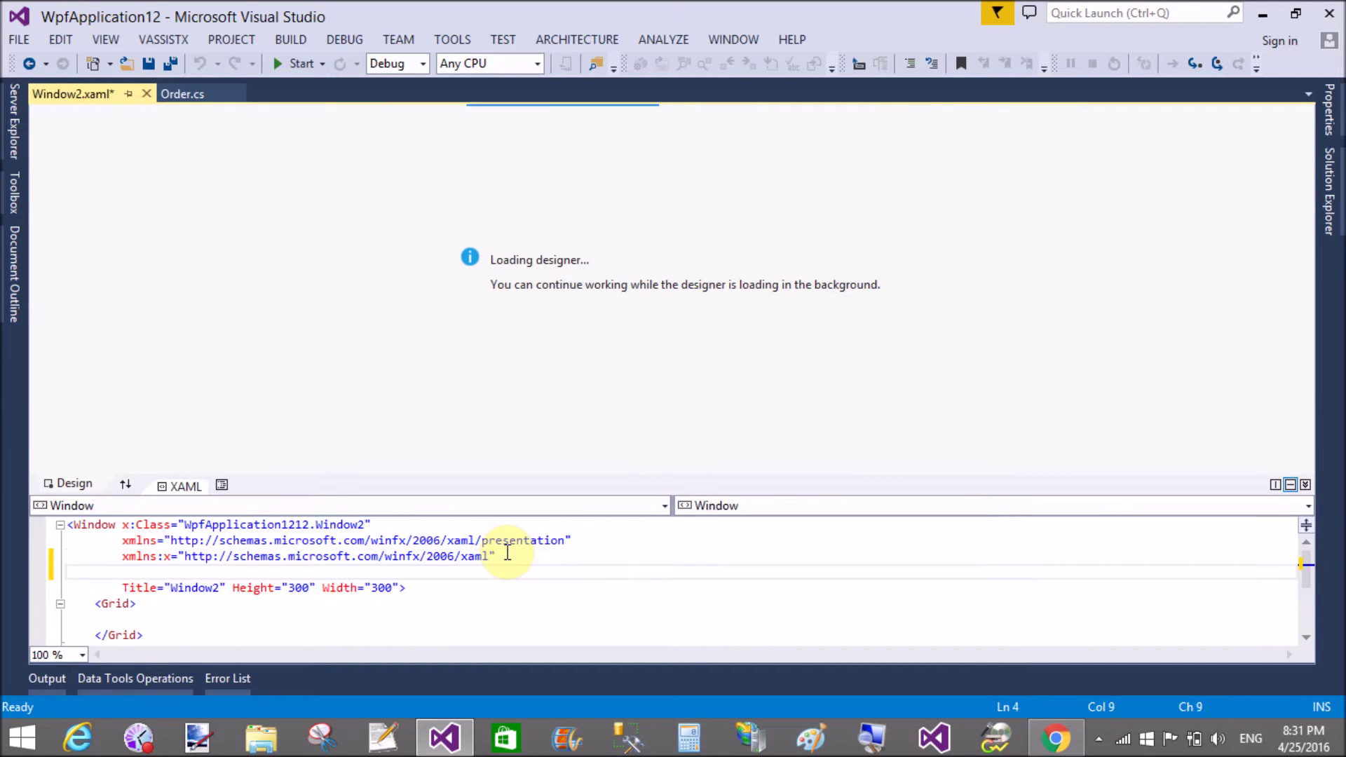
{"action": "type", "text": "xml"}
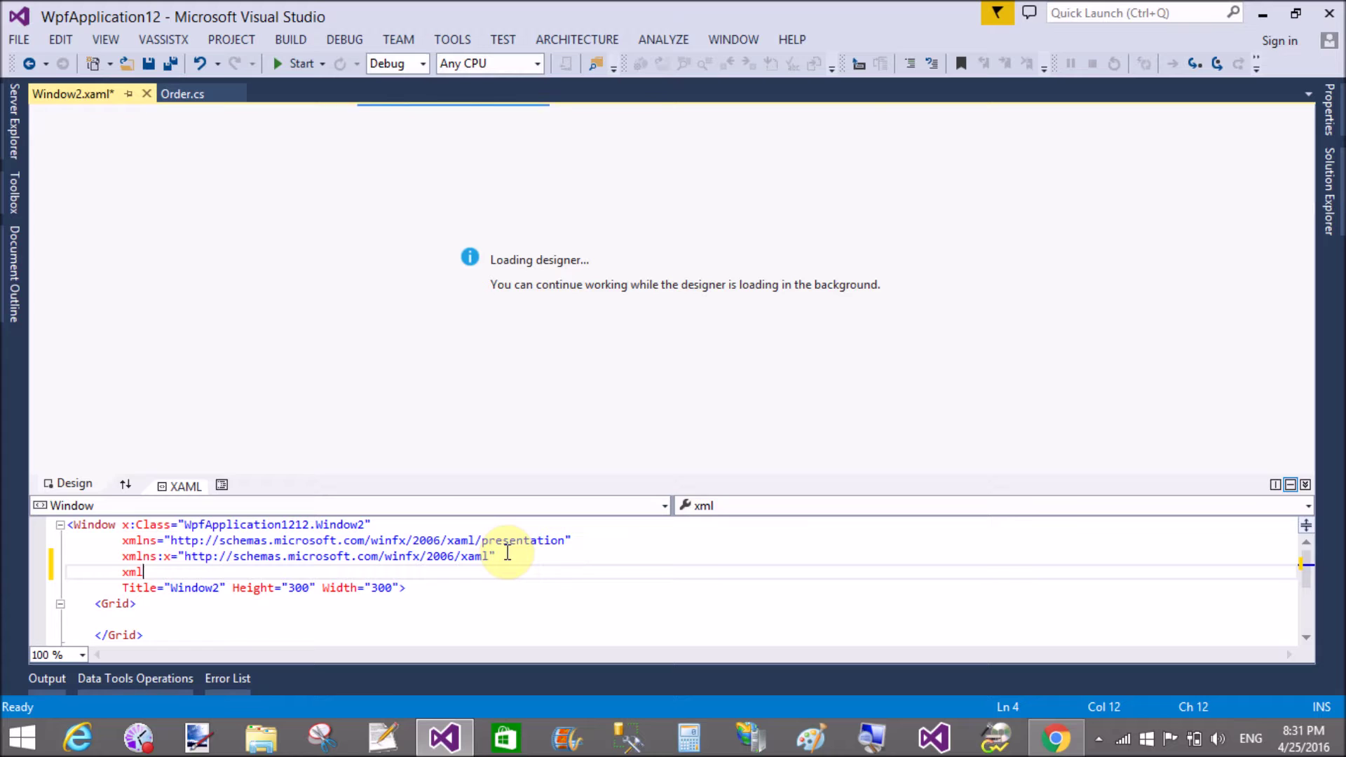
{"action": "key", "text": "BackSpace"}
{"action": "key", "text": "BackSpace"}
{"action": "key", "text": "BackSpace"}
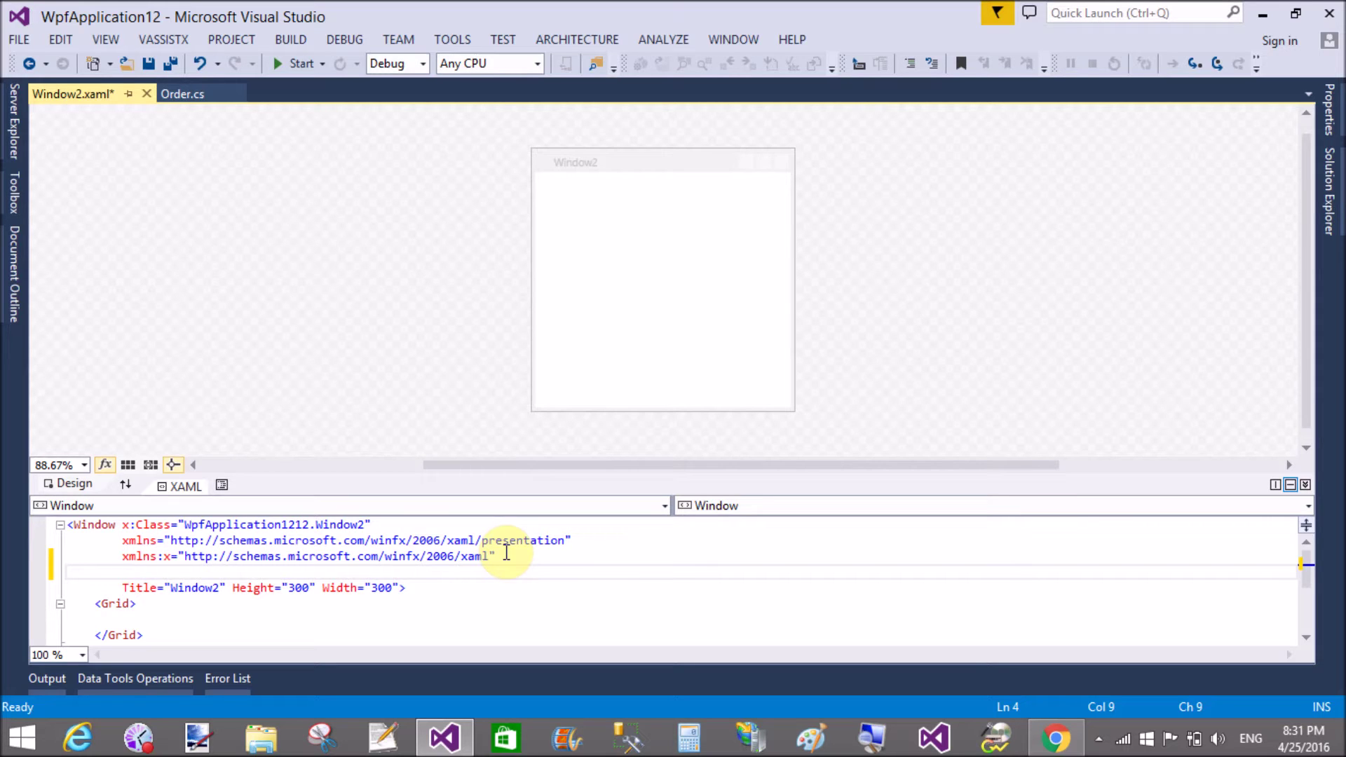
{"action": "type", "text": "xml"}
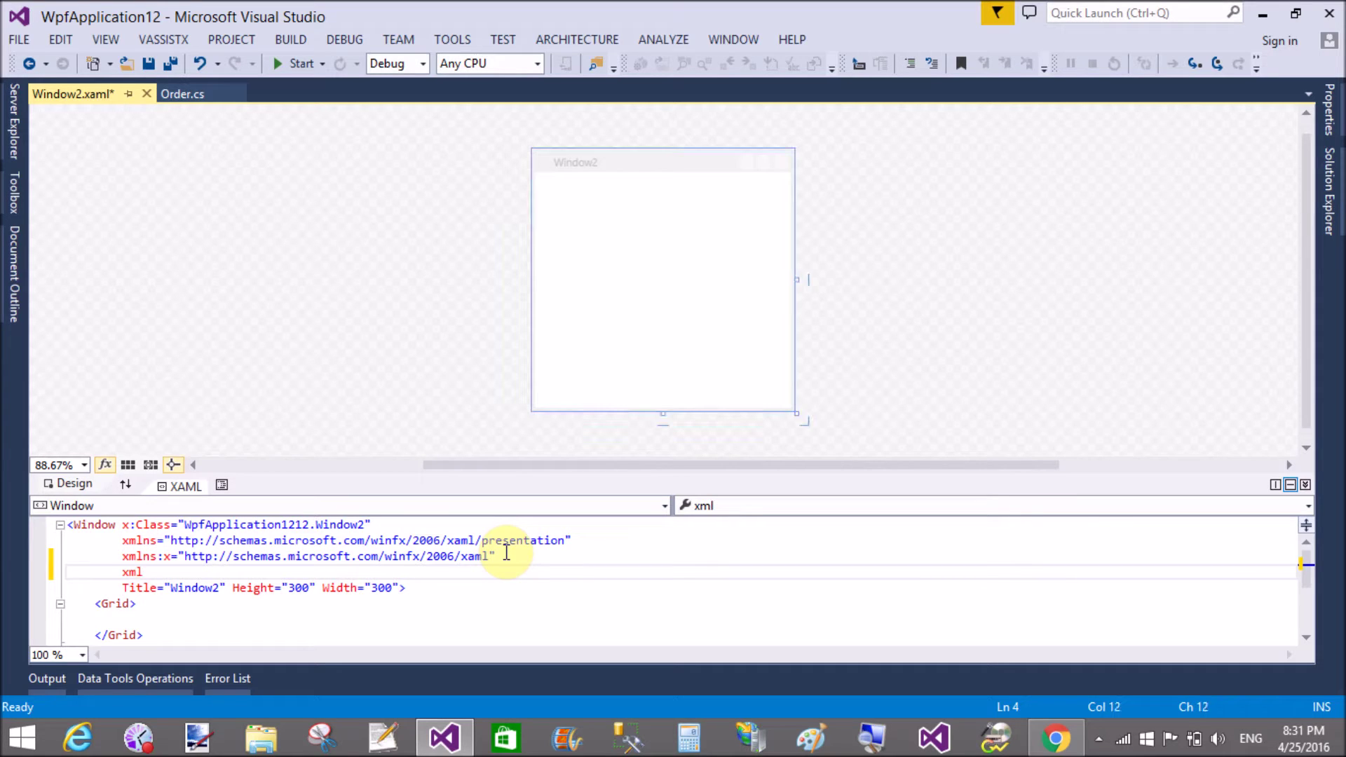
{"action": "type", "text": "ns"}
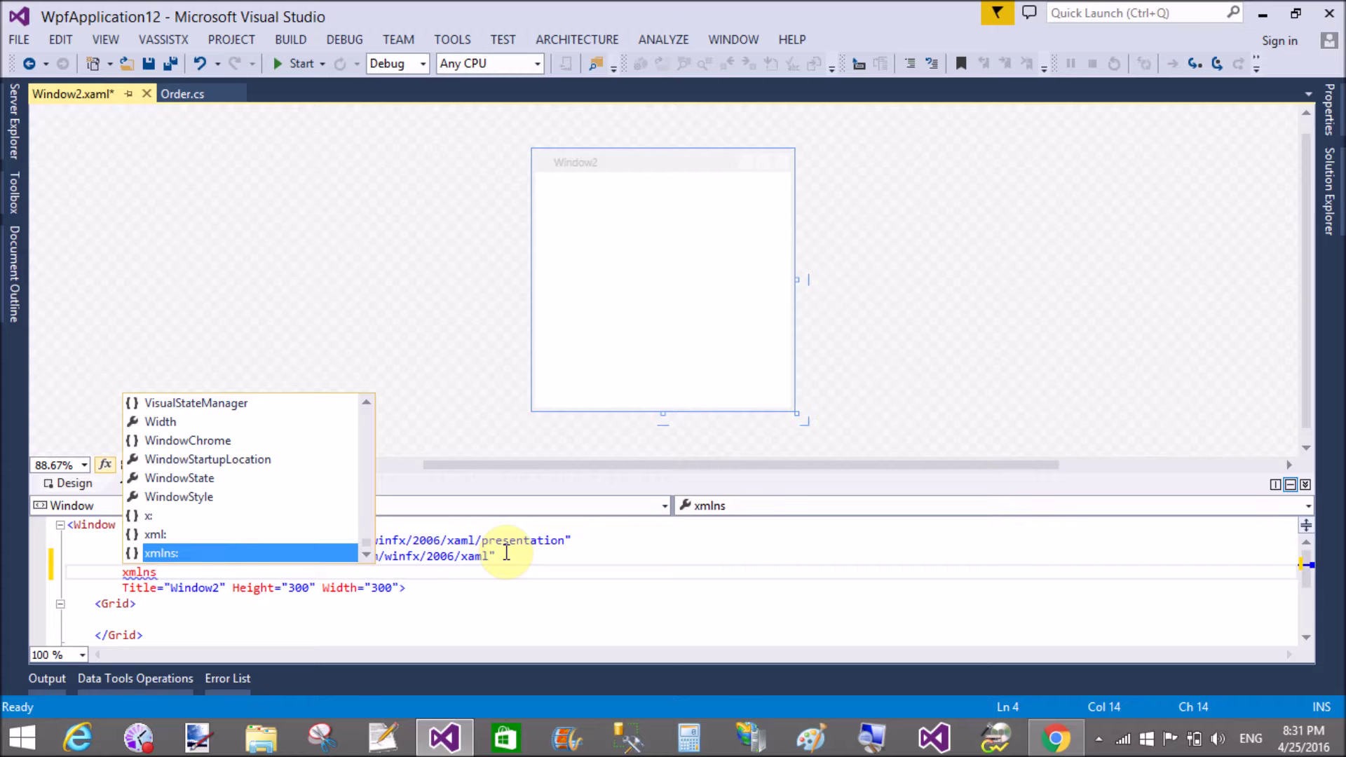
{"action": "type", "text": ":lo"}
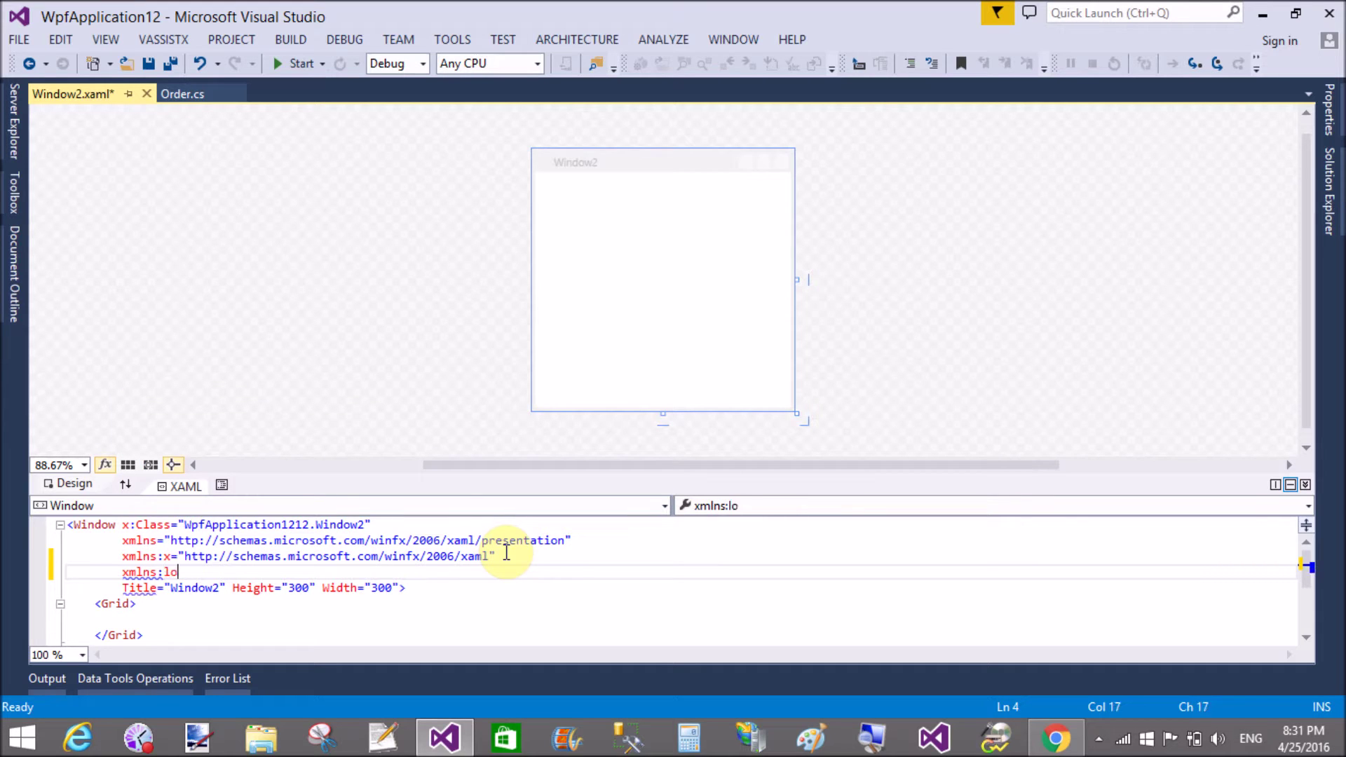
{"action": "type", "text": "cal"}
{"action": "type", "text": "1"}
{"action": "type", "text": "="}
{"action": "key", "text": "BackSpace"}
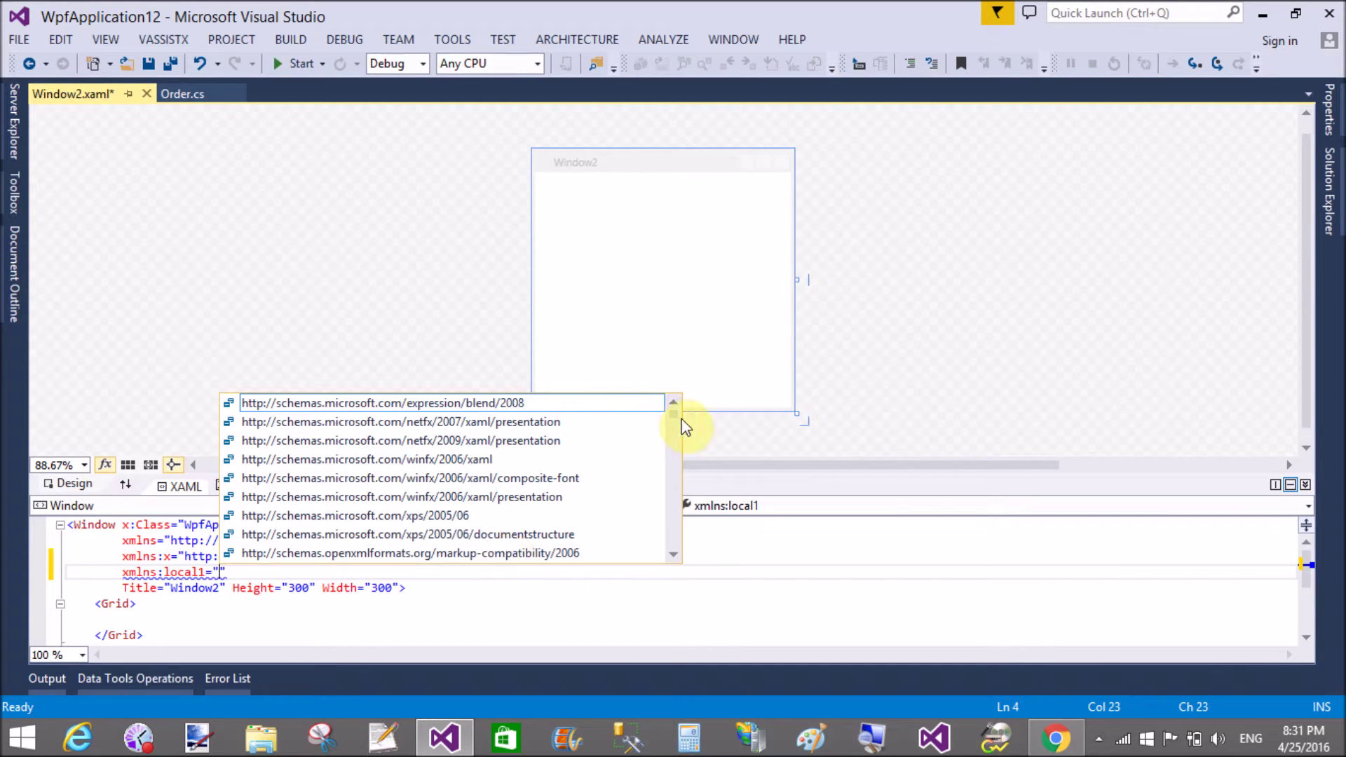
{"action": "left_click_drag", "start_coordinate": [674, 415], "coordinate": [678, 549]}
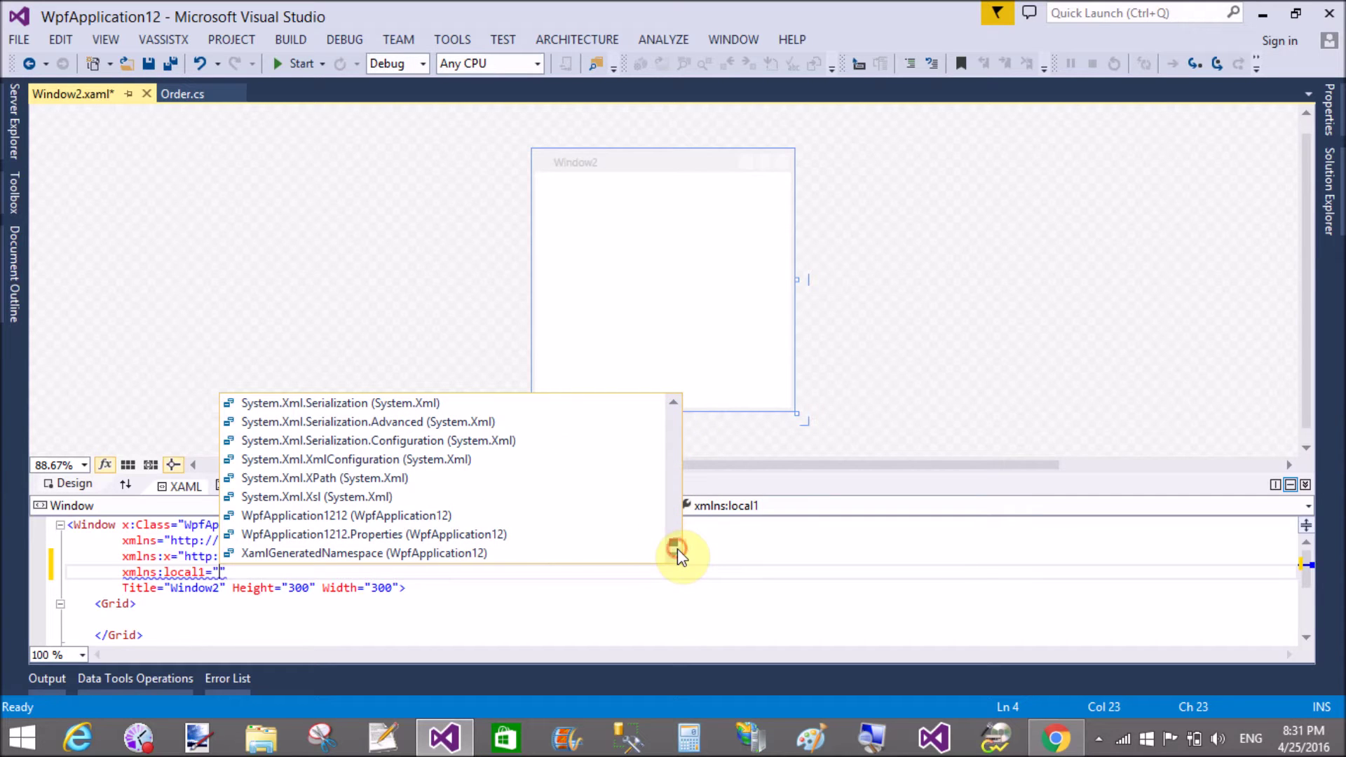
{"action": "left_click", "coordinate": [421, 515]}
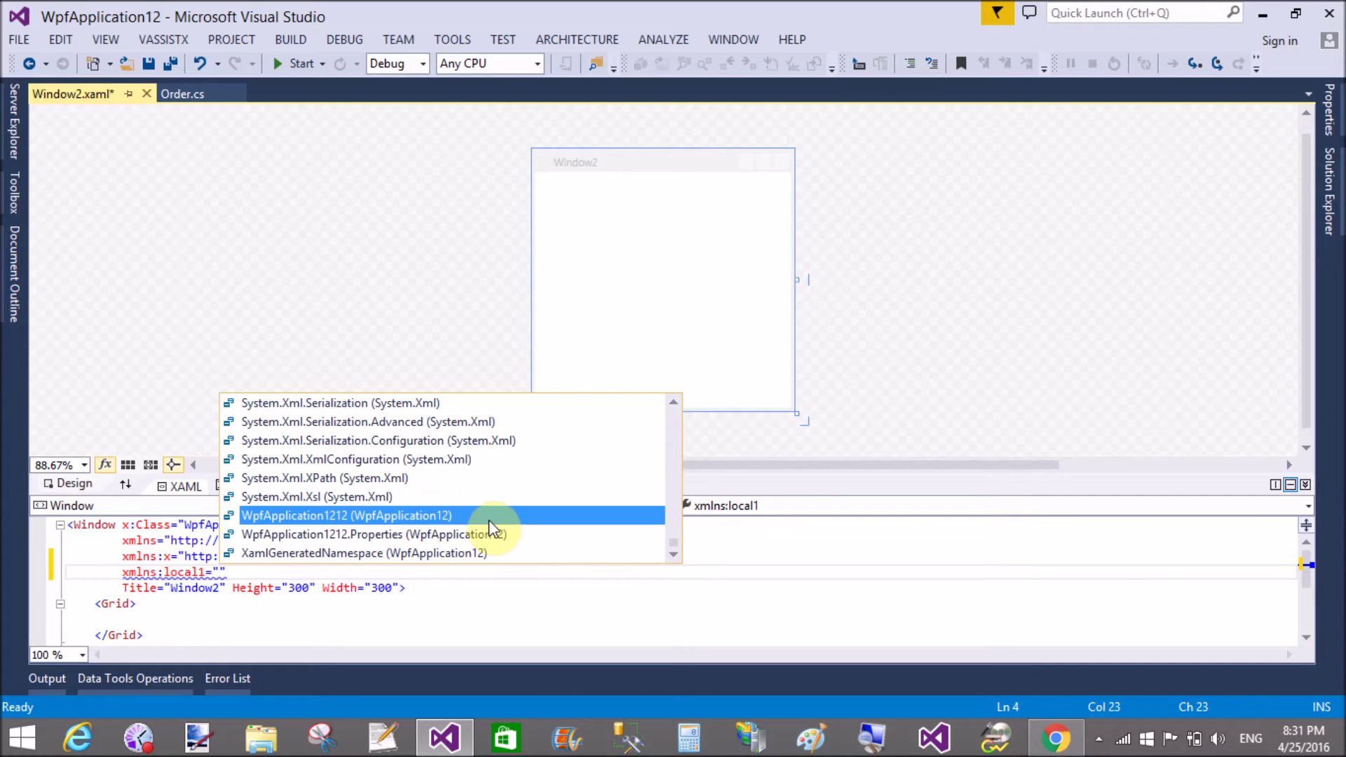
{"action": "double_click", "coordinate": [490, 521]}
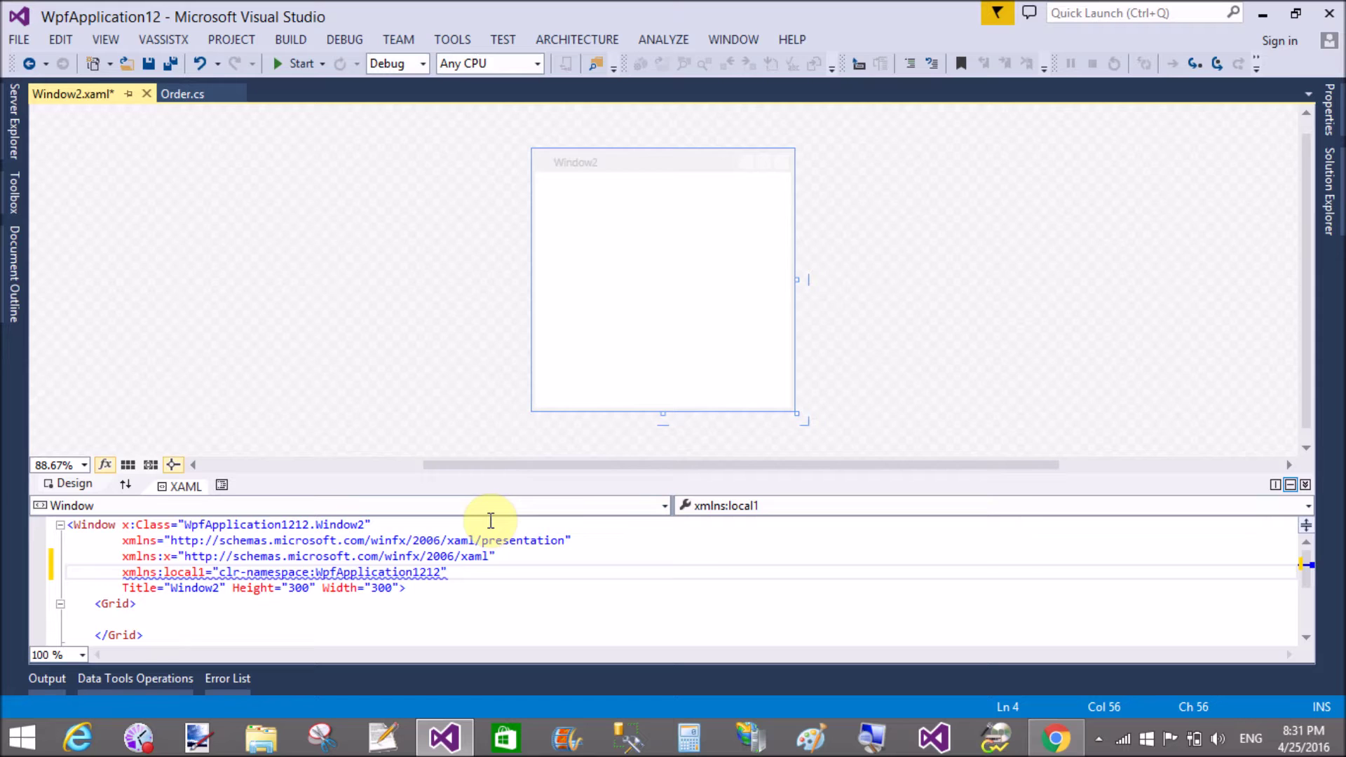
{"action": "key", "text": "Return"}
{"action": "type", "text": "xm"}
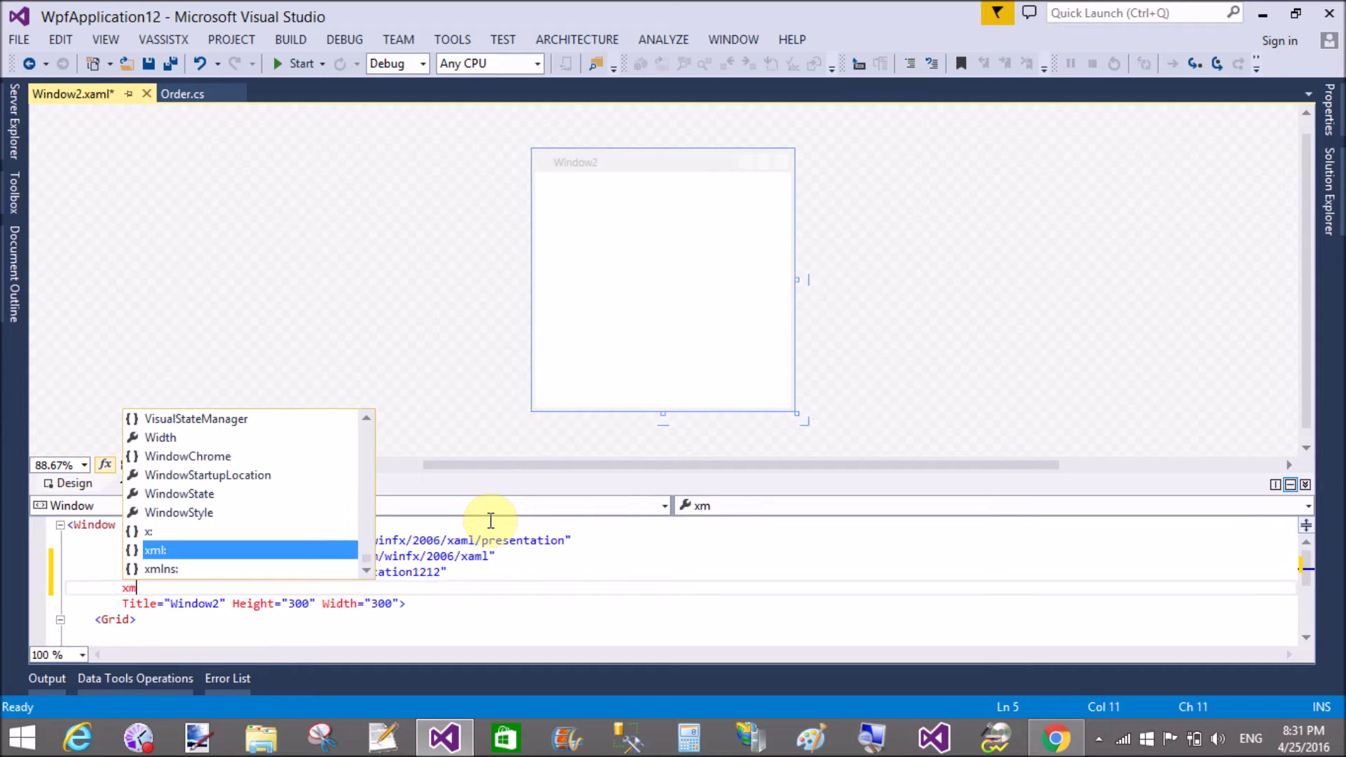
{"action": "type", "text": "ln"}
Add xmlns:codeg pointing to the System namespace in mscorlib
{"action": "key", "text": "Tab"}
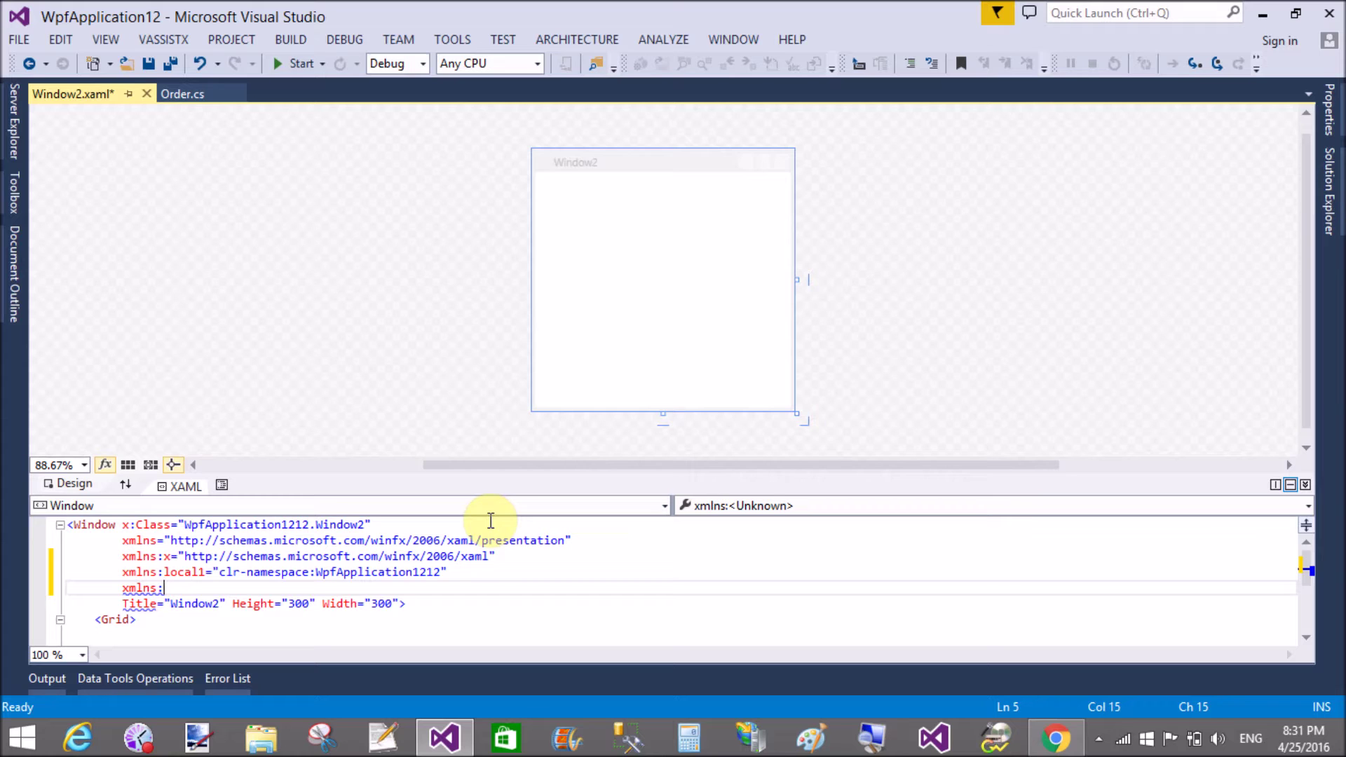
{"action": "type", "text": "code"}
{"action": "type", "text": "g=\""}
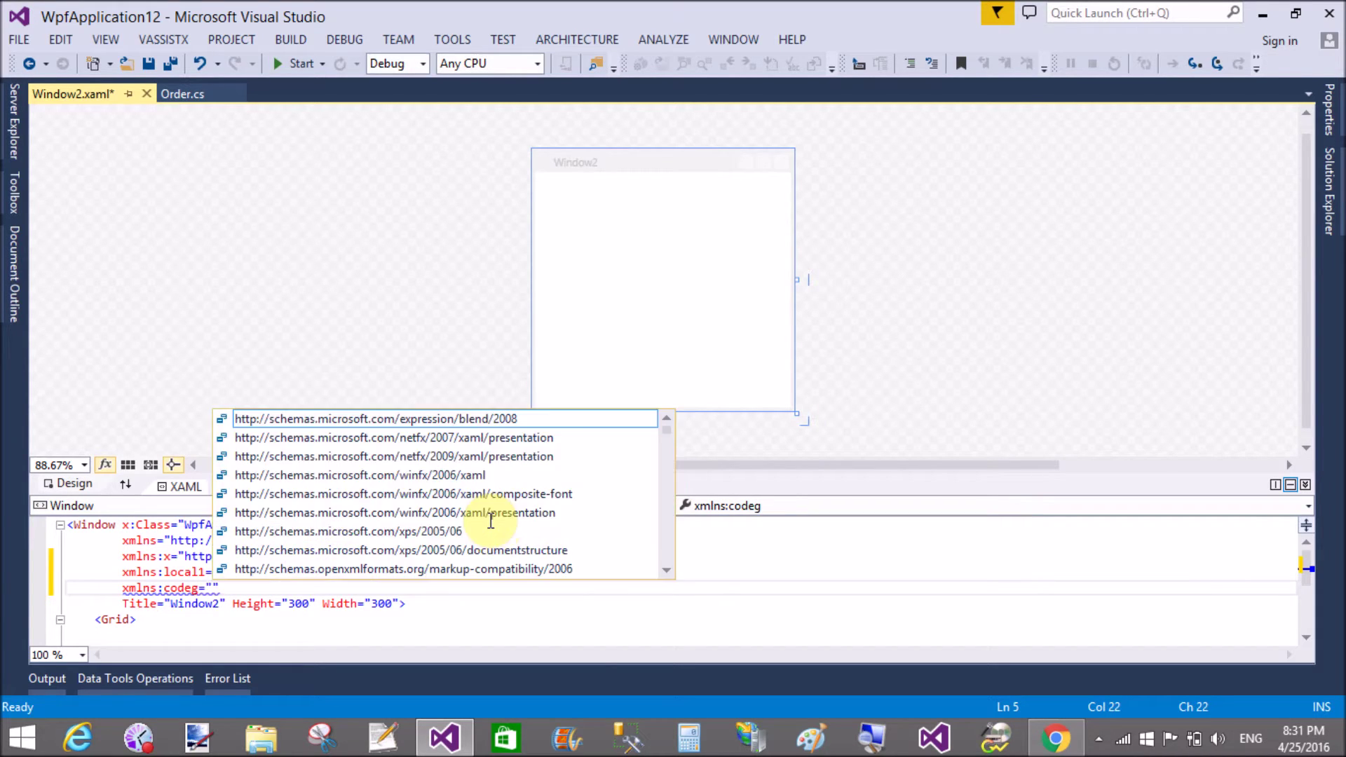
{"action": "type", "text": "sys"}
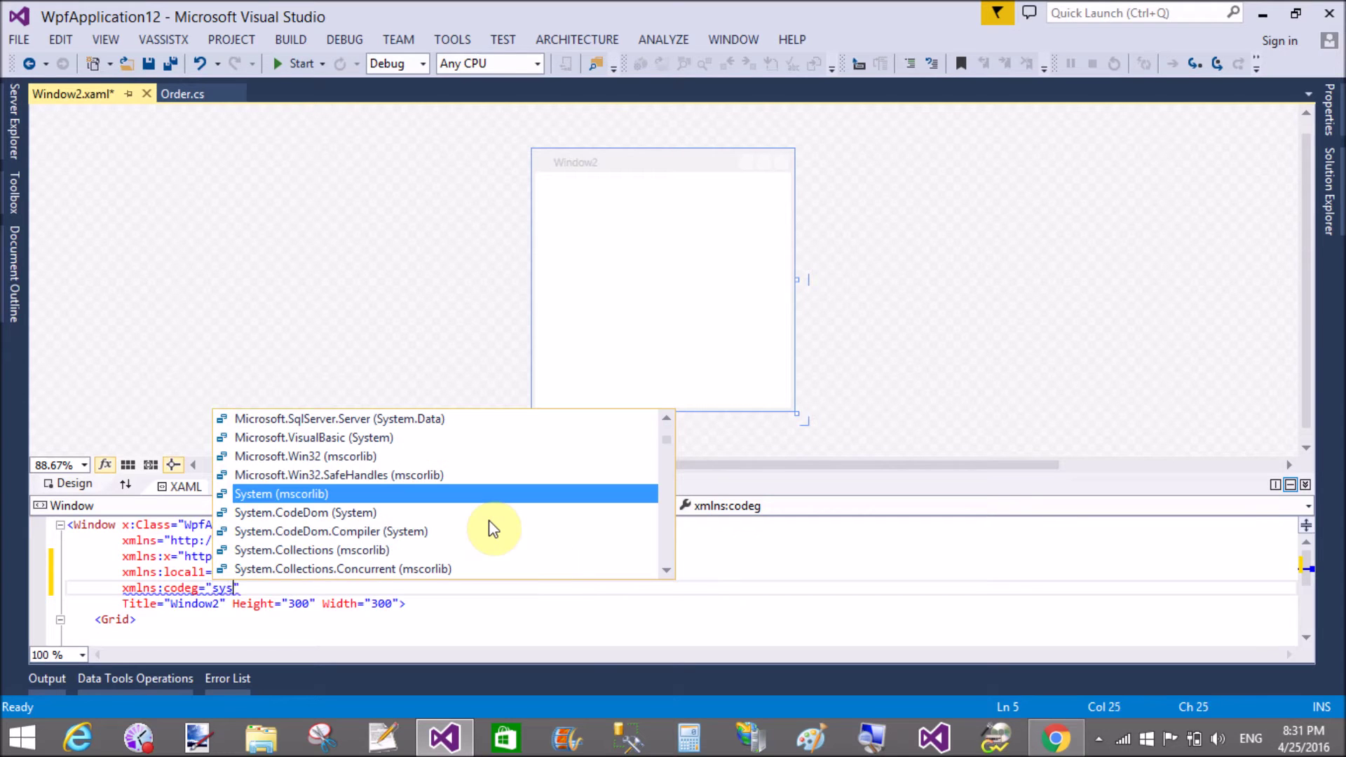
{"action": "type", "text": "te"}
{"action": "key", "text": "Return"}
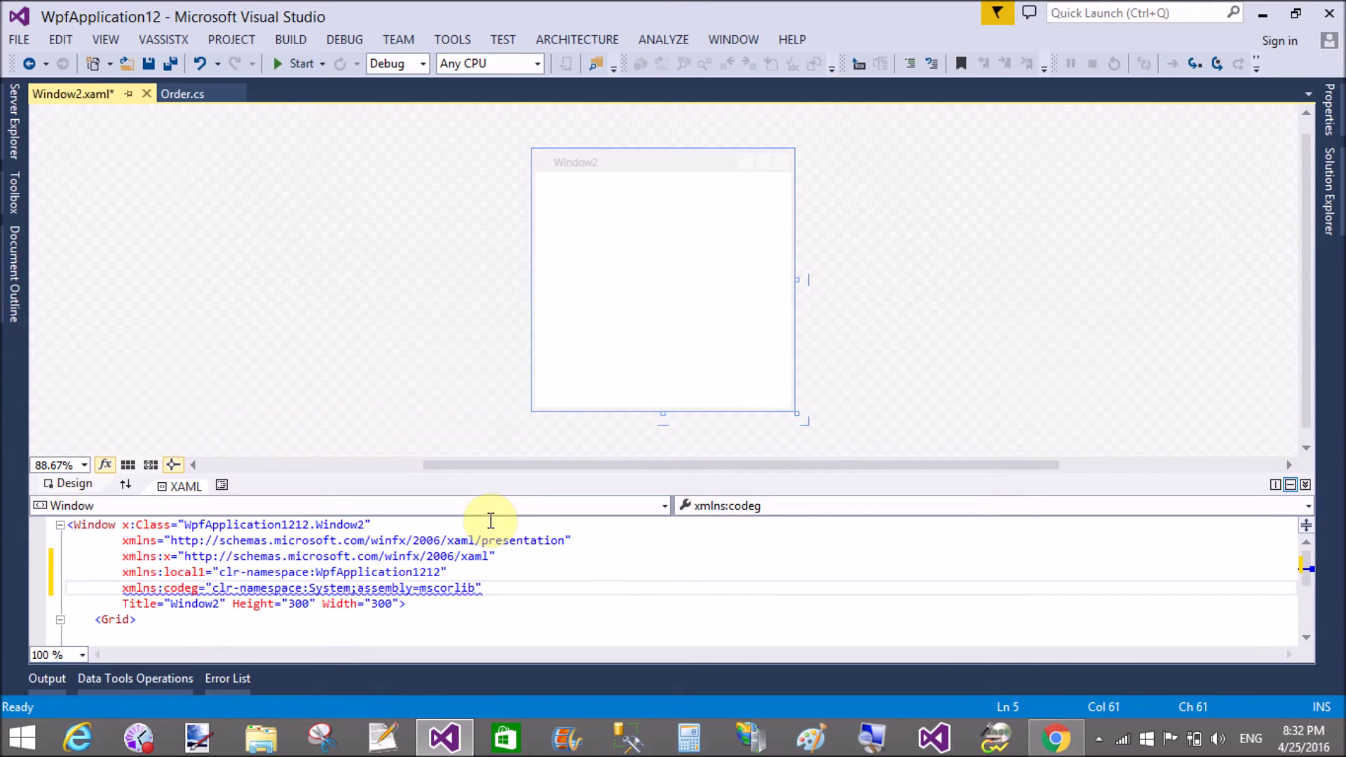
Enlarge the XAML pane over the design preview and remove a stray bracket inside the Grid
{"action": "left_click", "coordinate": [1306, 637]}
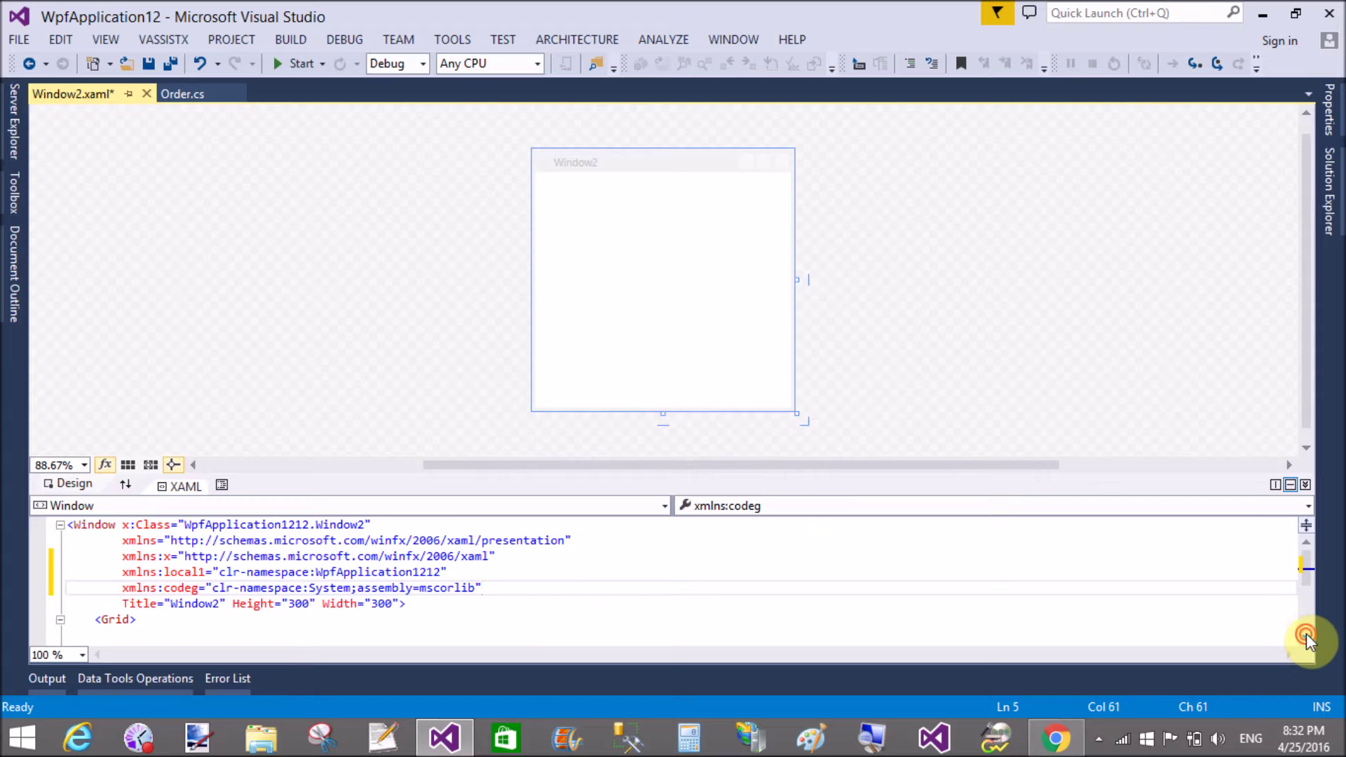
{"action": "scroll", "coordinate": [1307, 638], "scroll_direction": "down", "scroll_amount": 2}
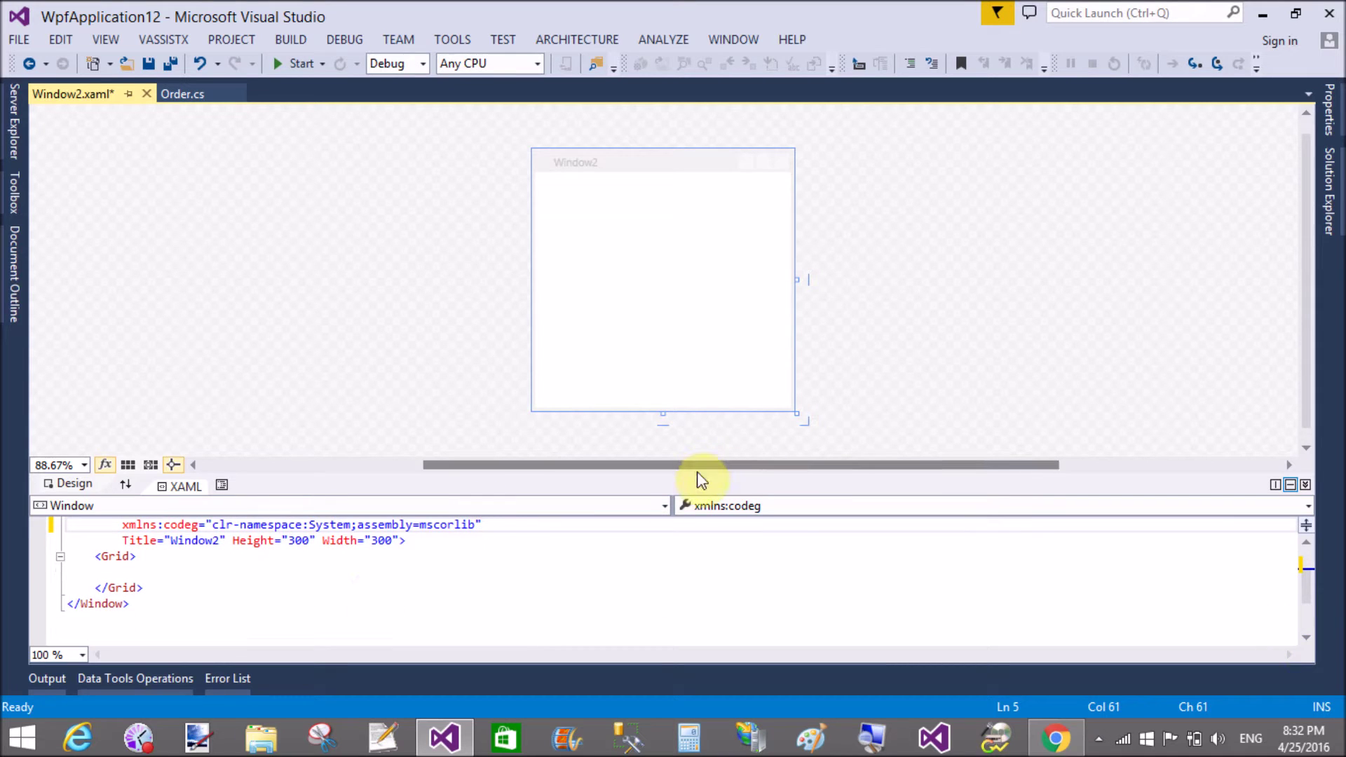
{"action": "left_click_drag", "start_coordinate": [699, 476], "coordinate": [695, 272]}
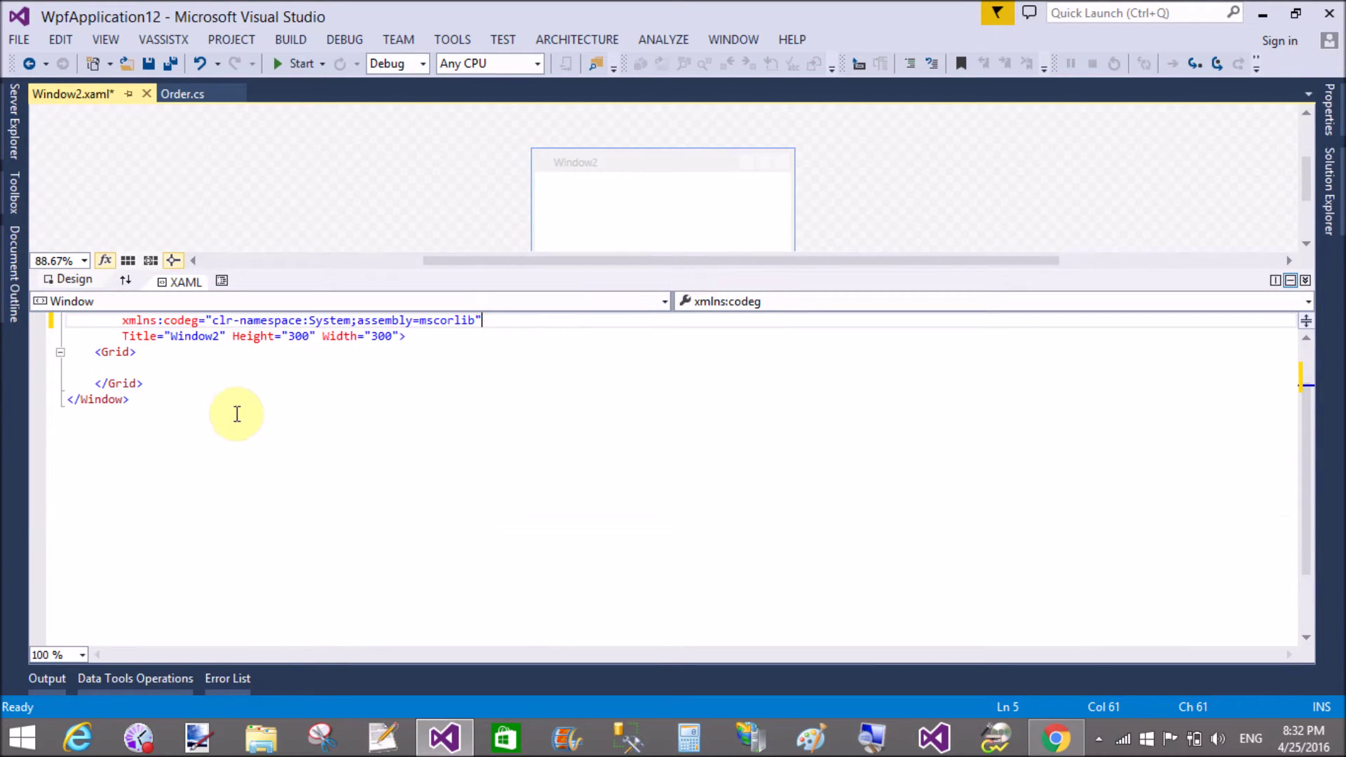
{"action": "scroll", "coordinate": [237, 414], "scroll_direction": "up", "scroll_amount": 1}
{"action": "scroll", "coordinate": [261, 424], "scroll_direction": "up", "scroll_amount": 1}
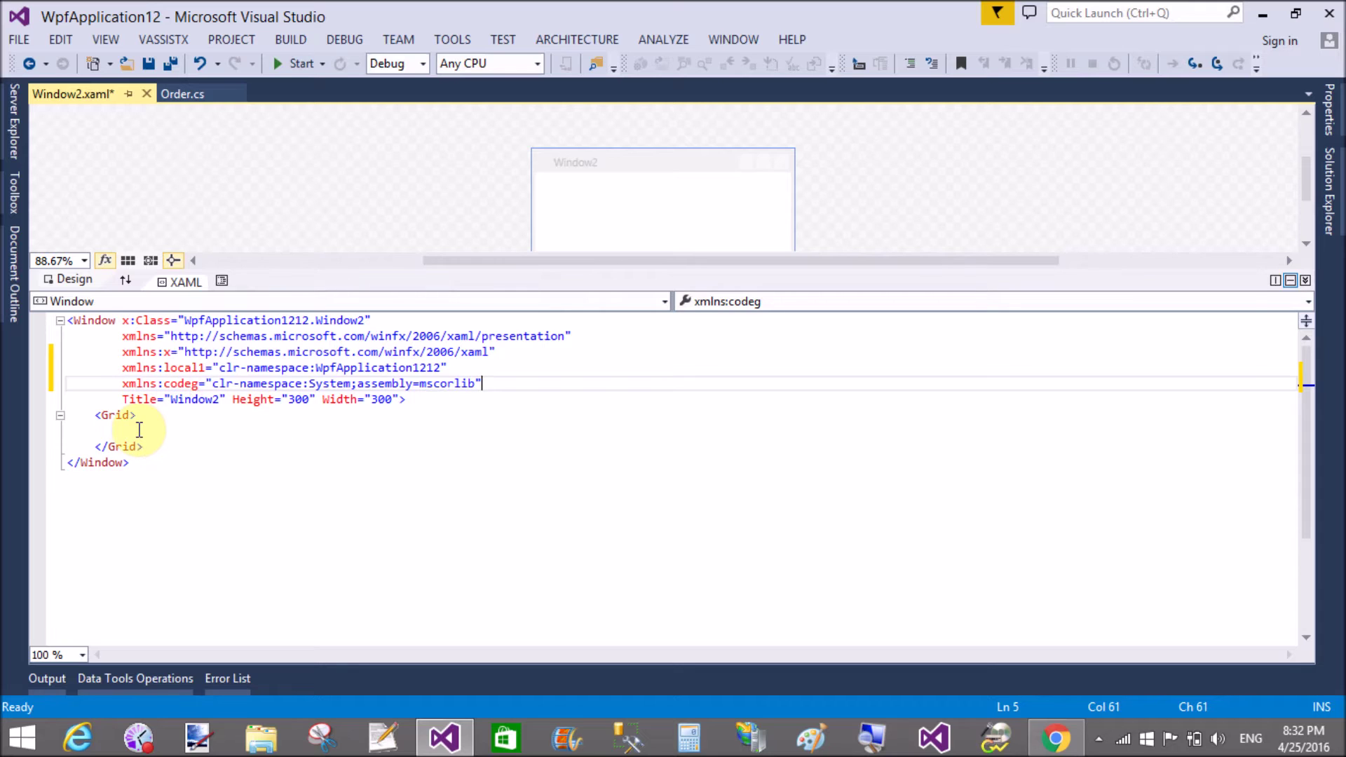
{"action": "left_click", "coordinate": [194, 434]}
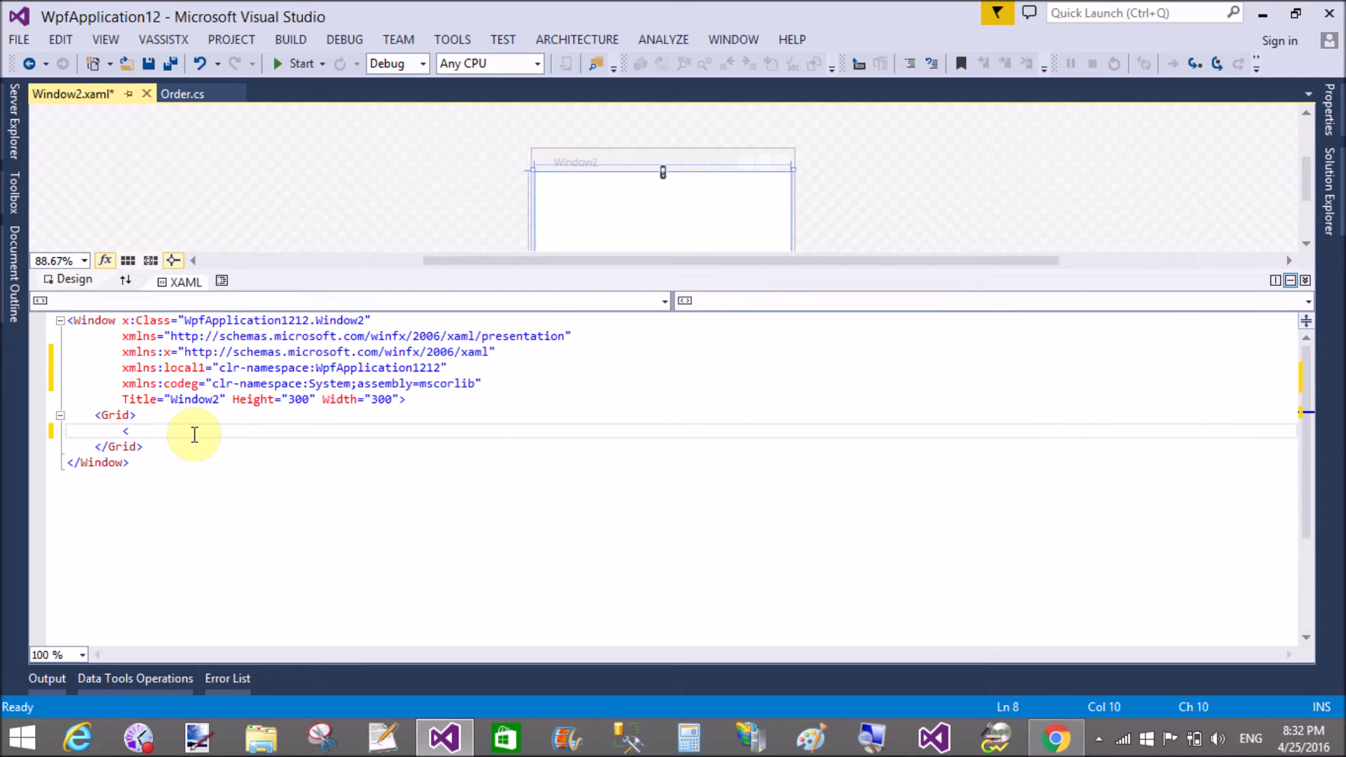
{"action": "type", "text": "<"}
{"action": "key", "text": "BackSpace"}
{"action": "key", "text": "BackSpace"}
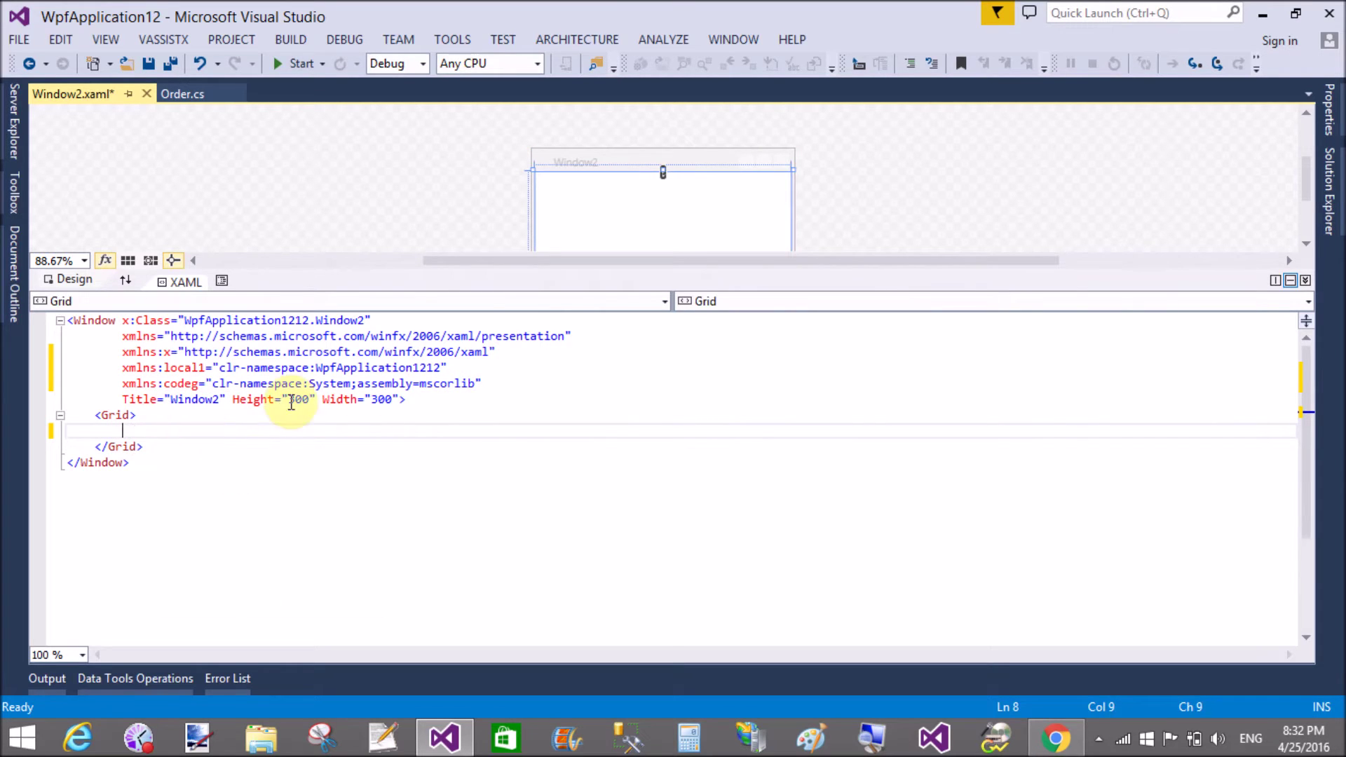
Insert a Window.Resources section above the Grid containing an ObjectDataProvider element
{"action": "left_click", "coordinate": [405, 400]}
{"action": "key", "text": "Return"}
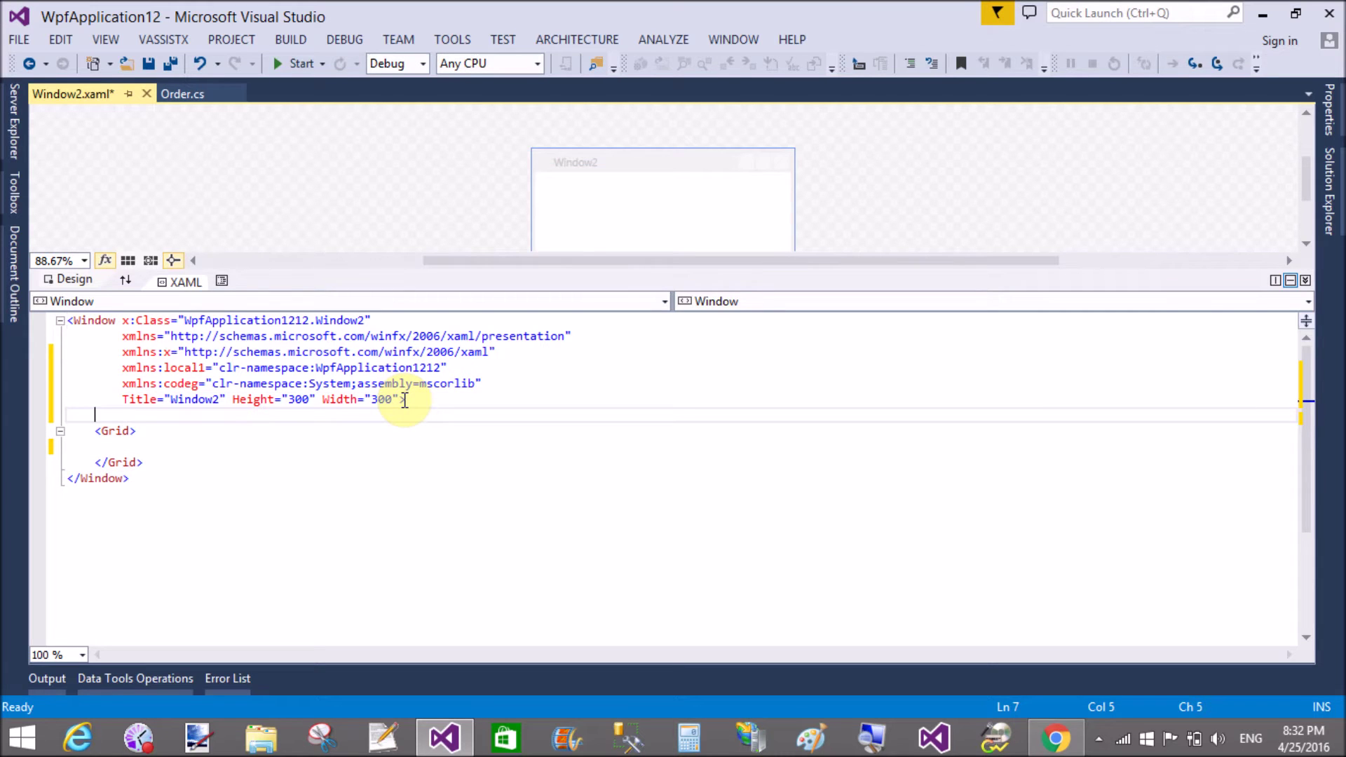
{"action": "type", "text": "<window"}
{"action": "key", "text": "Escape"}
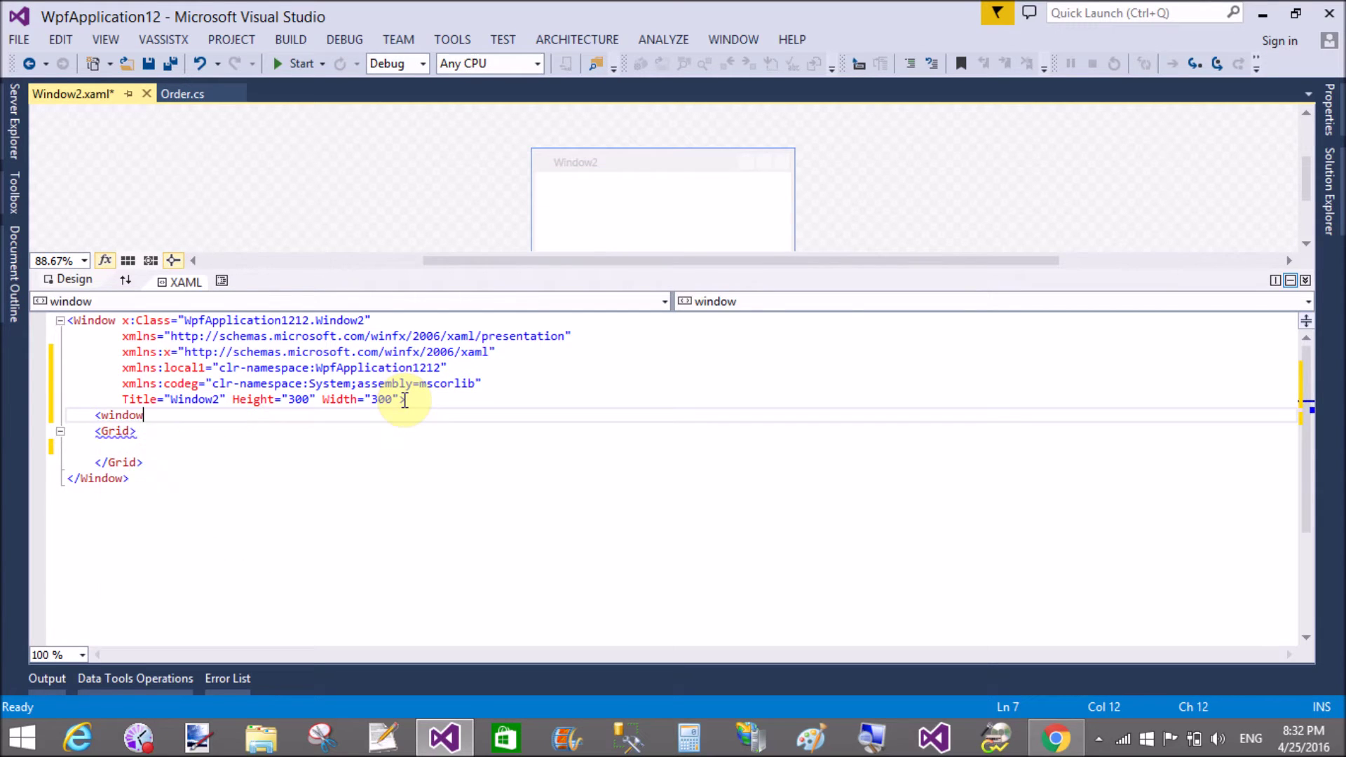
{"action": "type", "text": ".res"}
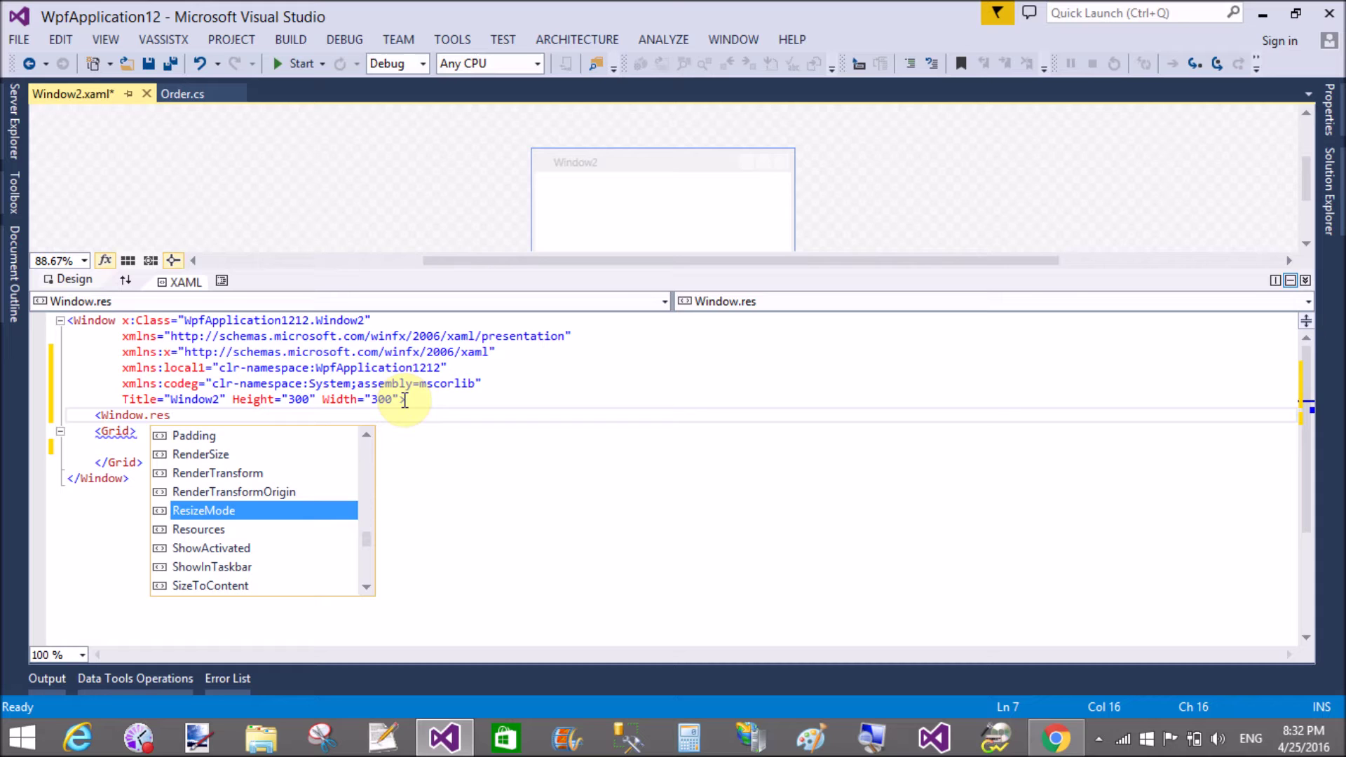
{"action": "key", "text": "Tab"}
{"action": "type", "text": ">"}
{"action": "key", "text": "Return"}
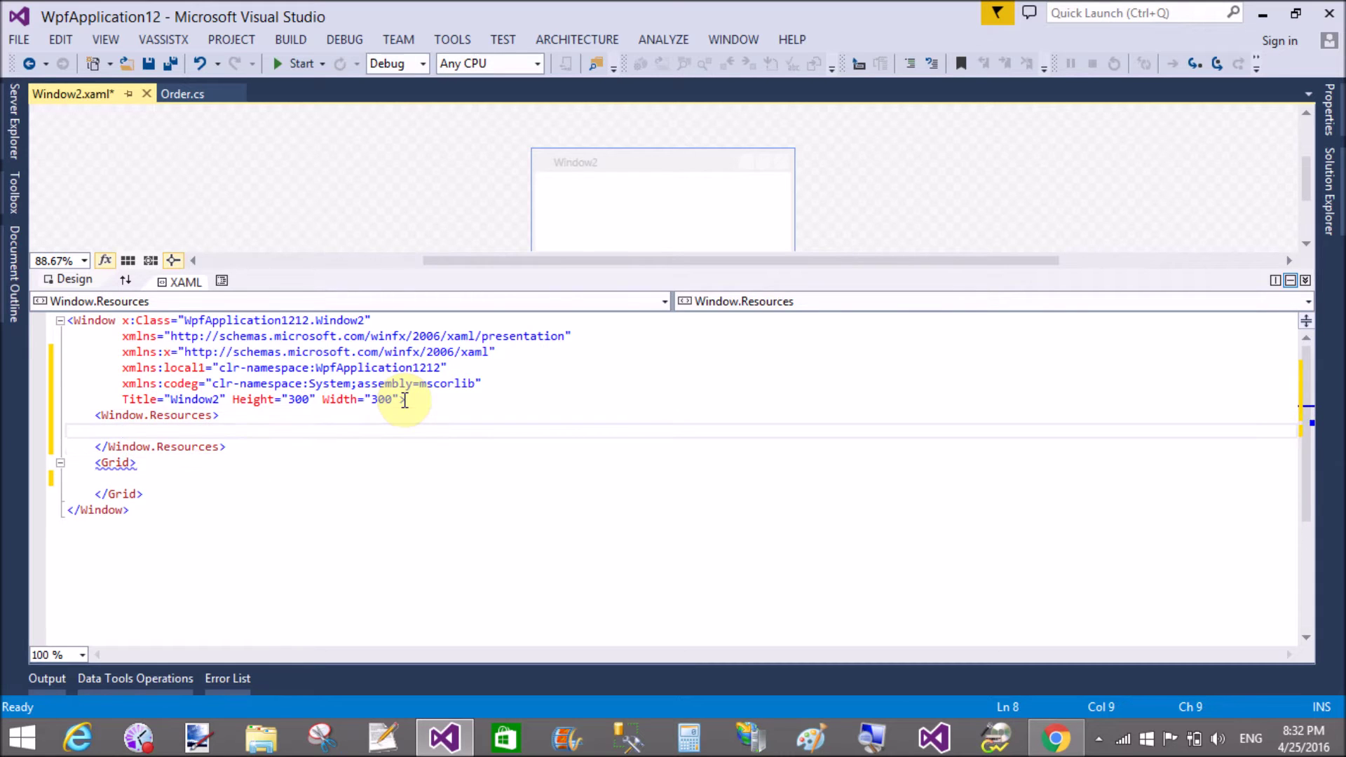
{"action": "type", "text": "<"}
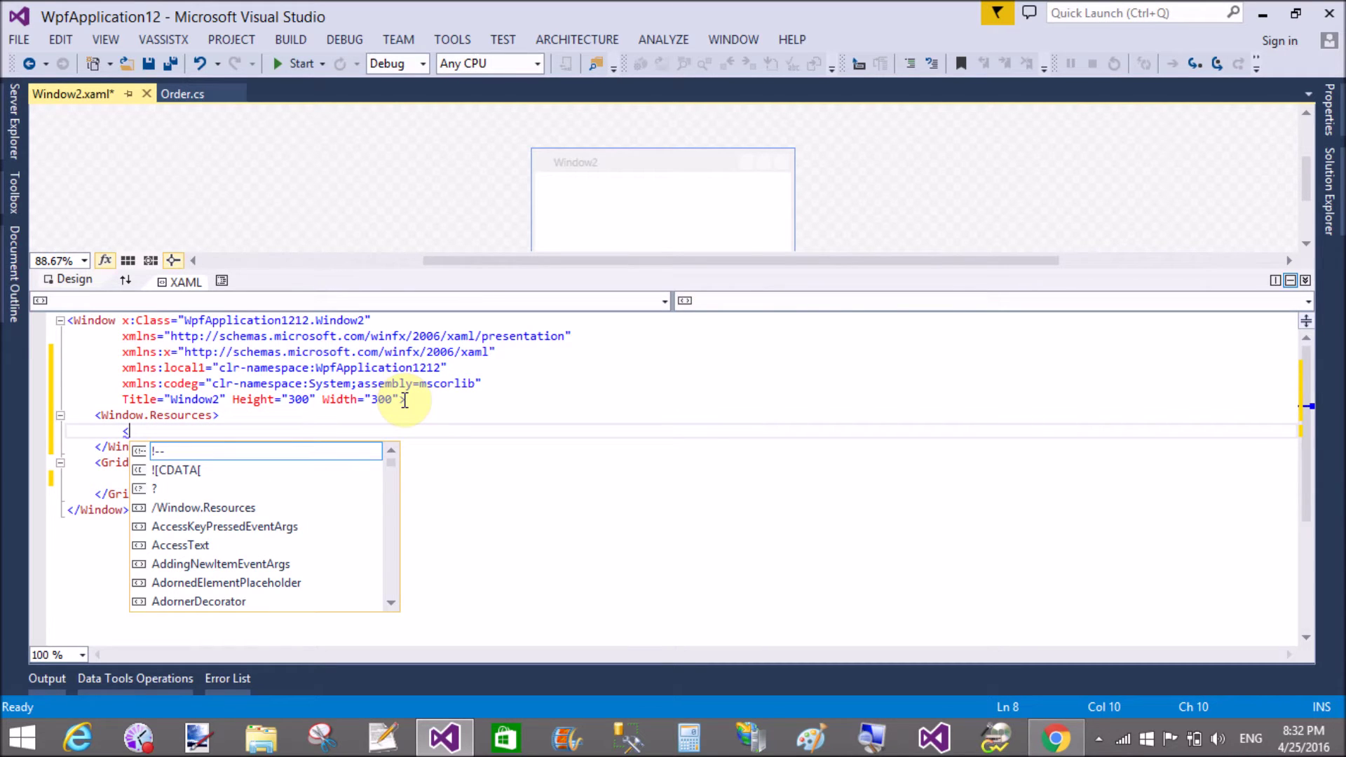
{"action": "type", "text": "objec"}
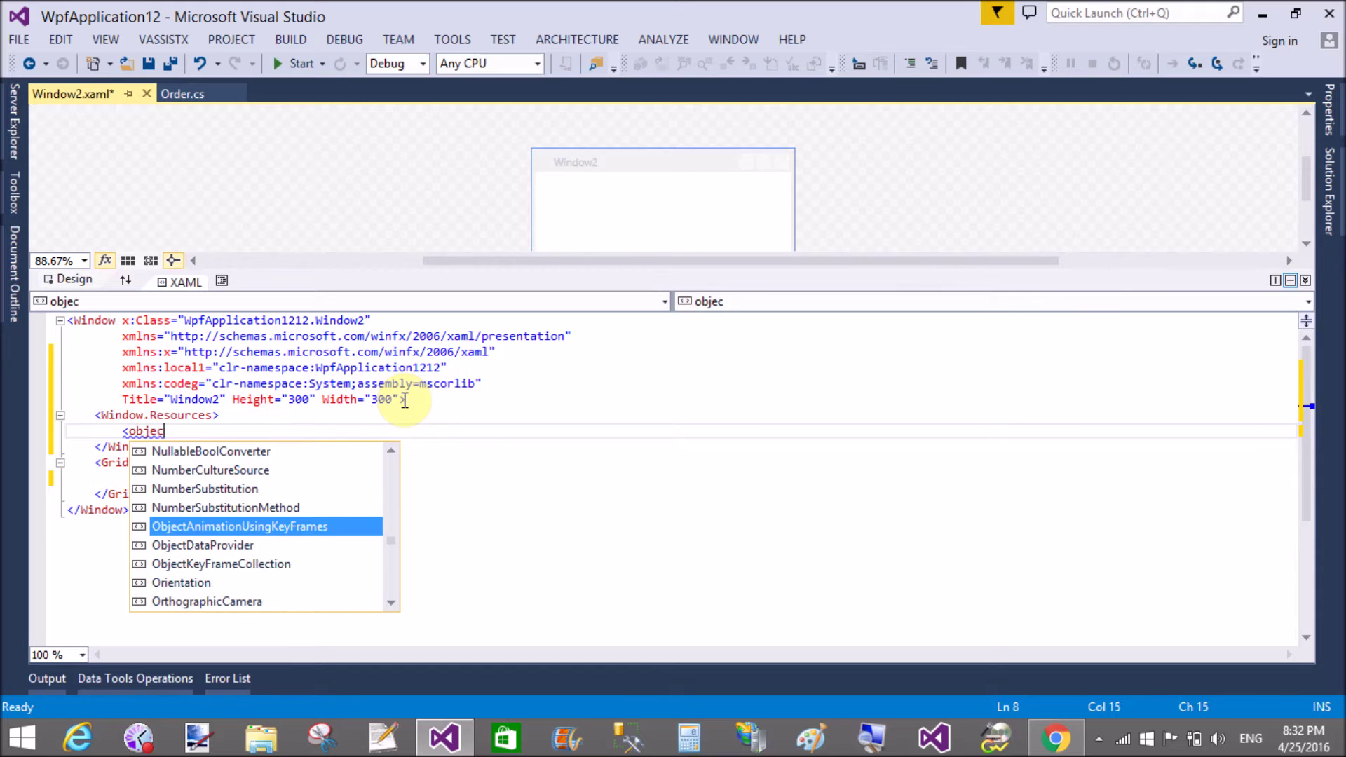
{"action": "type", "text": "tdata"}
{"action": "key", "text": "Tab"}
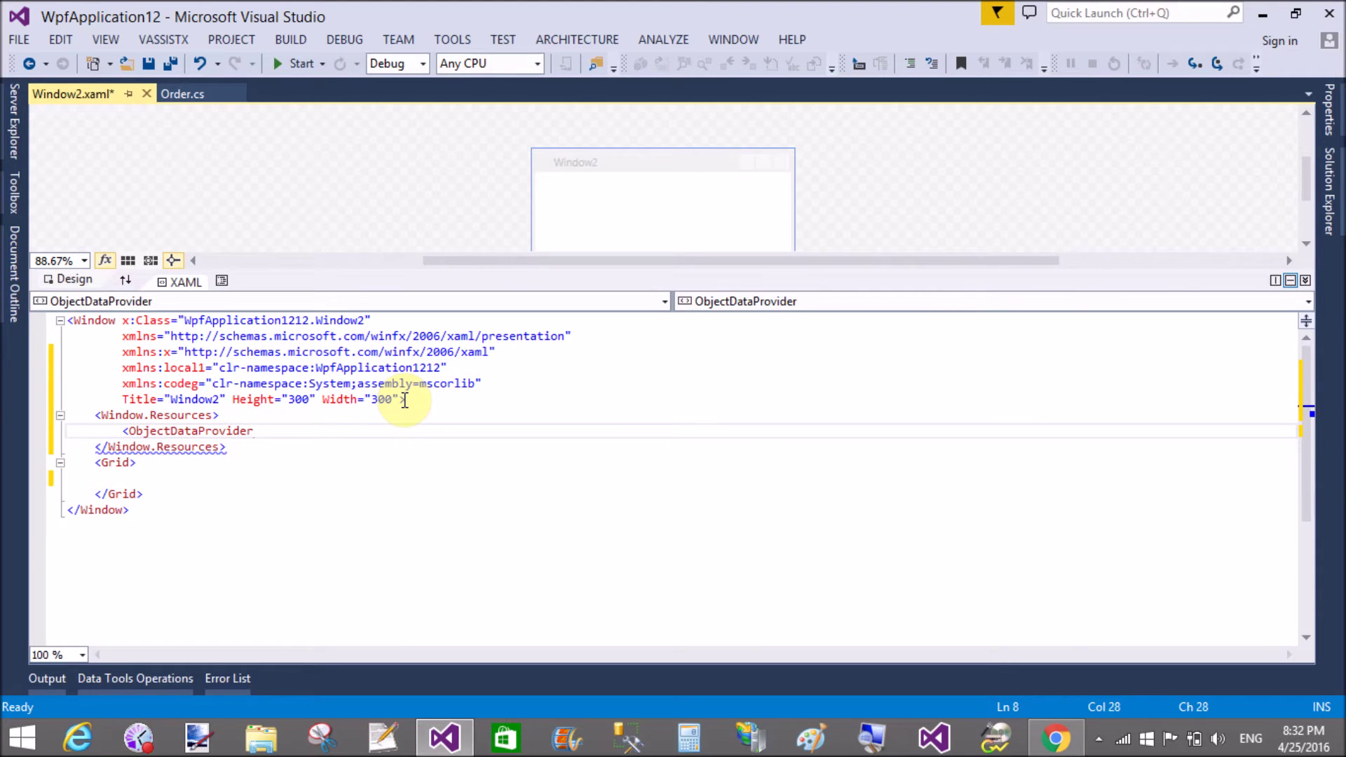
{"action": "type", "text": ">"}
{"action": "key", "text": "Return"}
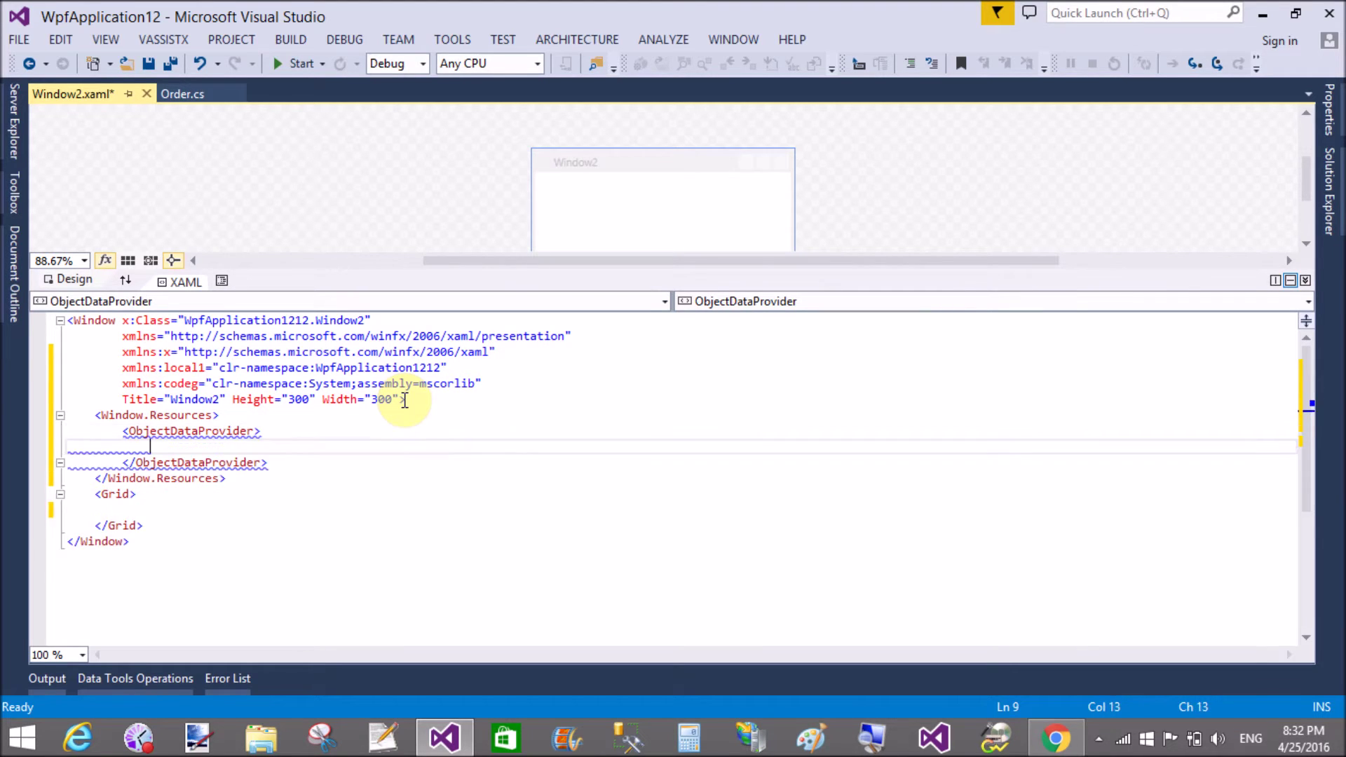
{"action": "type", "text": "<"}
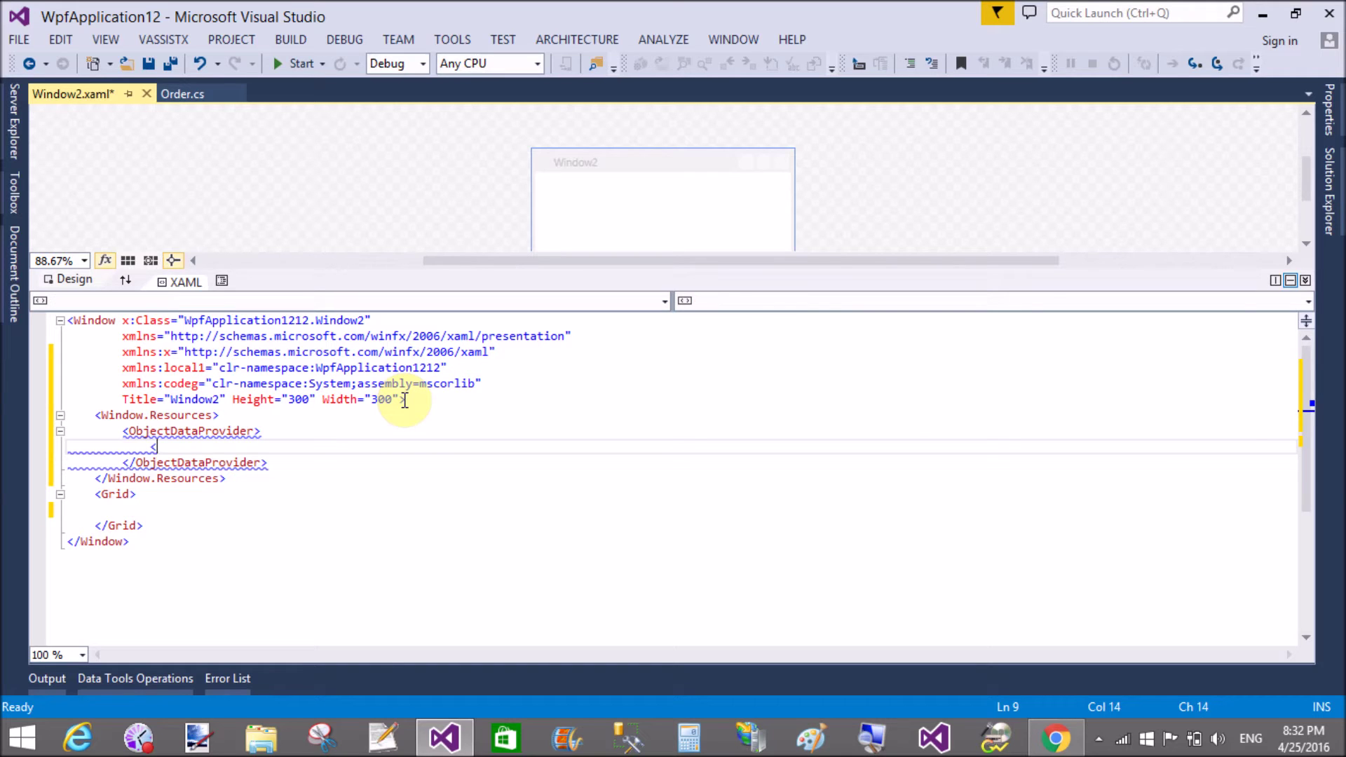
{"action": "type", "text": "Object"}
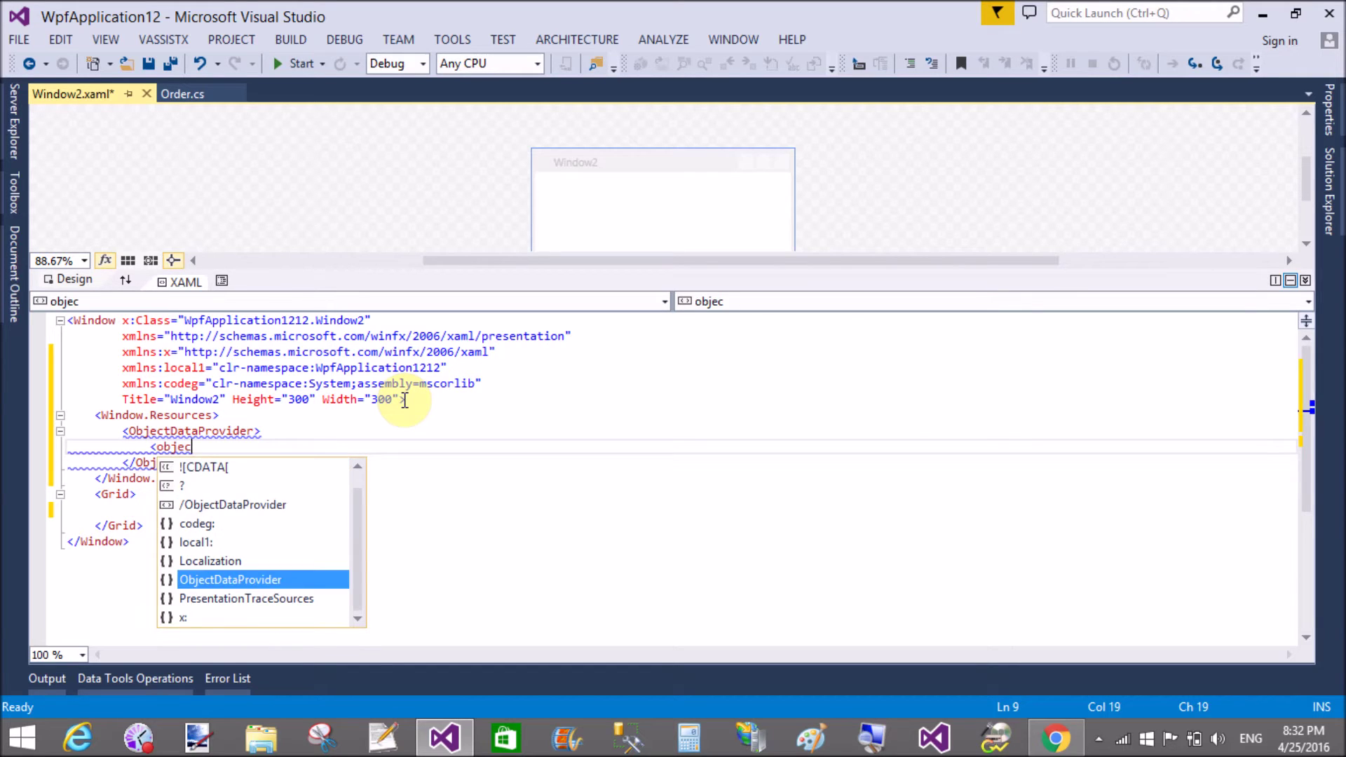
{"action": "type", "text": ".."}
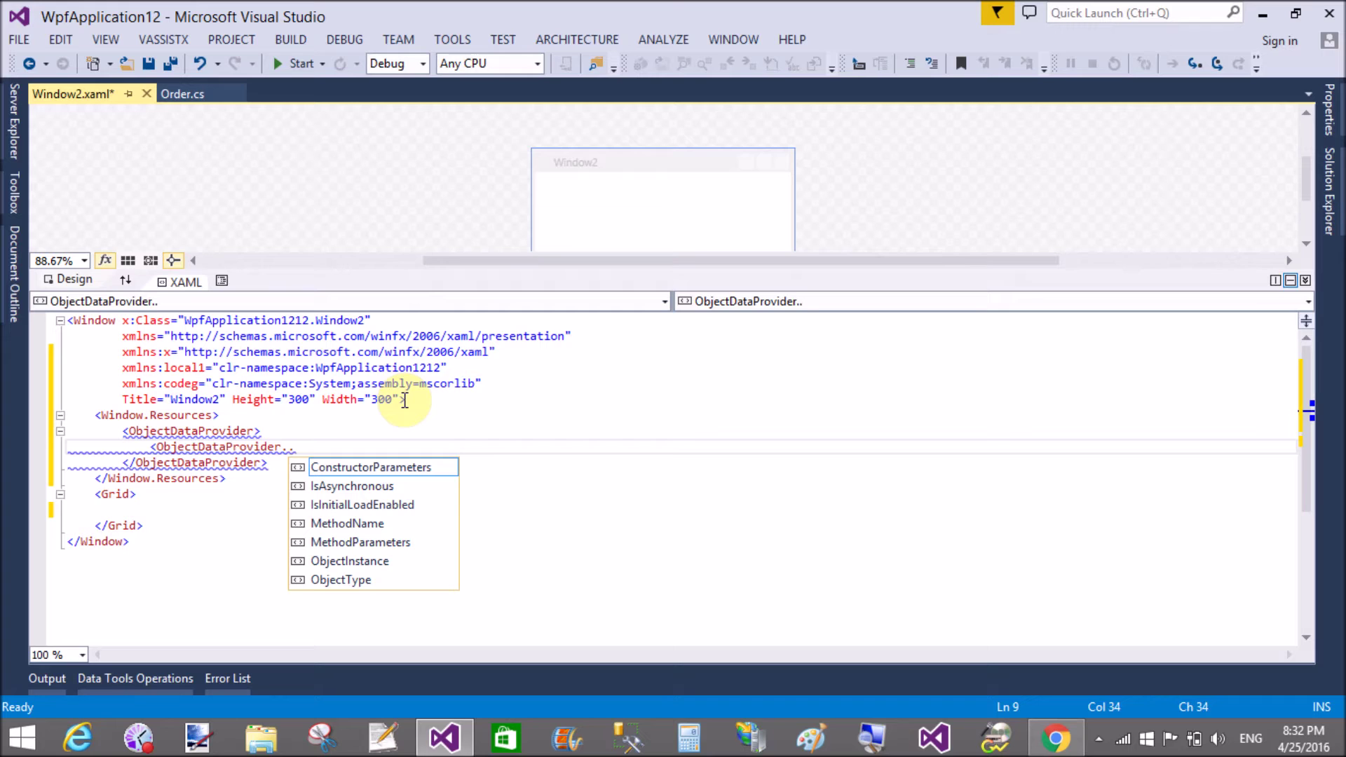
{"action": "type", "text": "me"}
Add an empty ObjectDataProvider.MethodParameters child inside the ObjectDataProvider
{"action": "key", "text": "Down"}
{"action": "key", "text": "Down"}
{"action": "key", "text": "Down"}
{"action": "key", "text": "Down"}
{"action": "key", "text": "Return"}
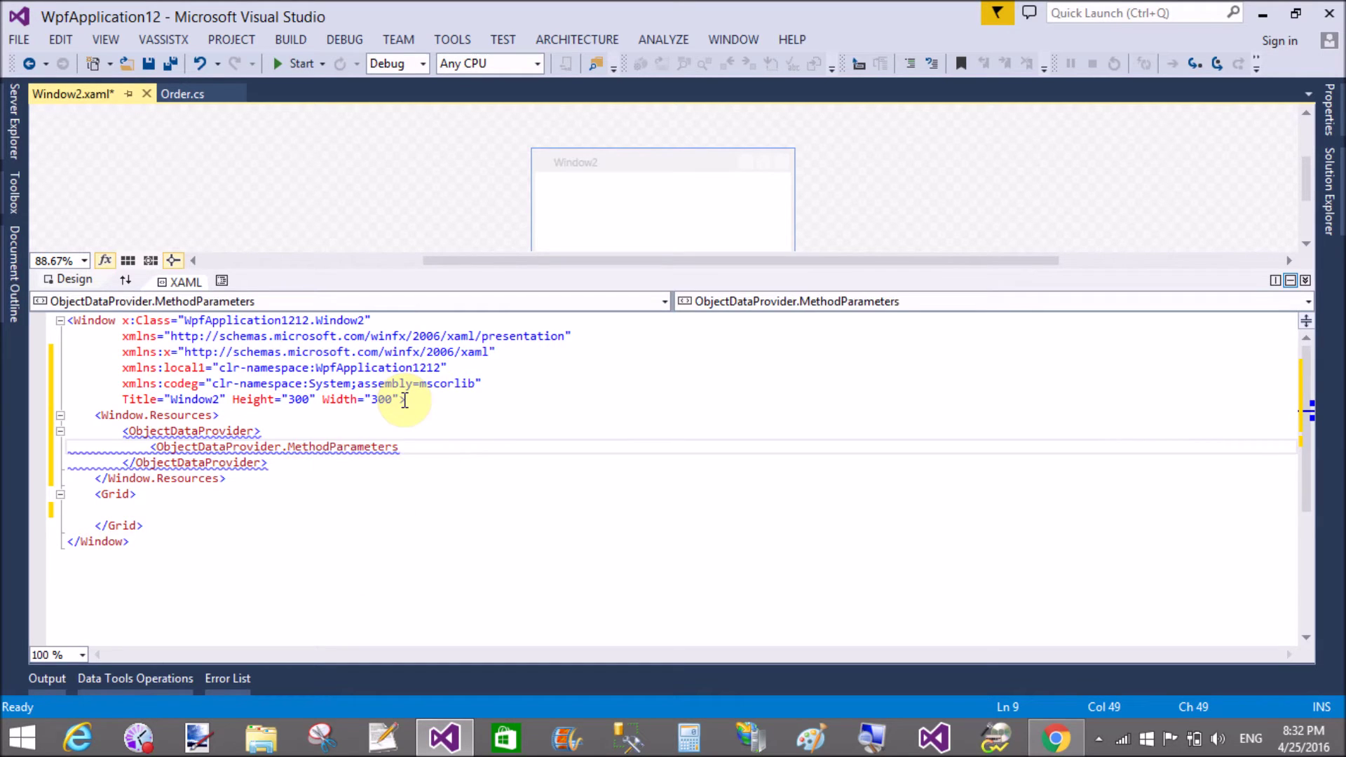
{"action": "type", "text": ">"}
{"action": "key", "text": "Return"}
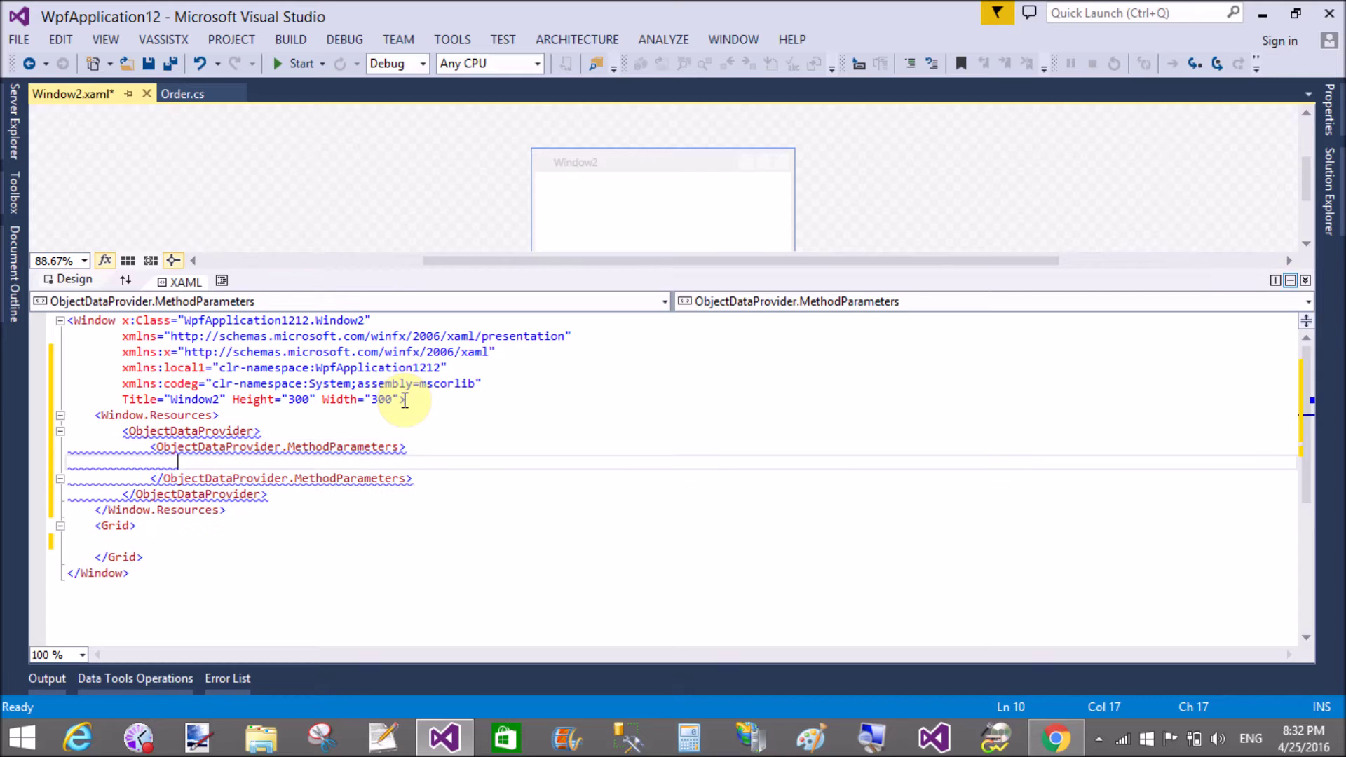
{"action": "left_click", "coordinate": [255, 431]}
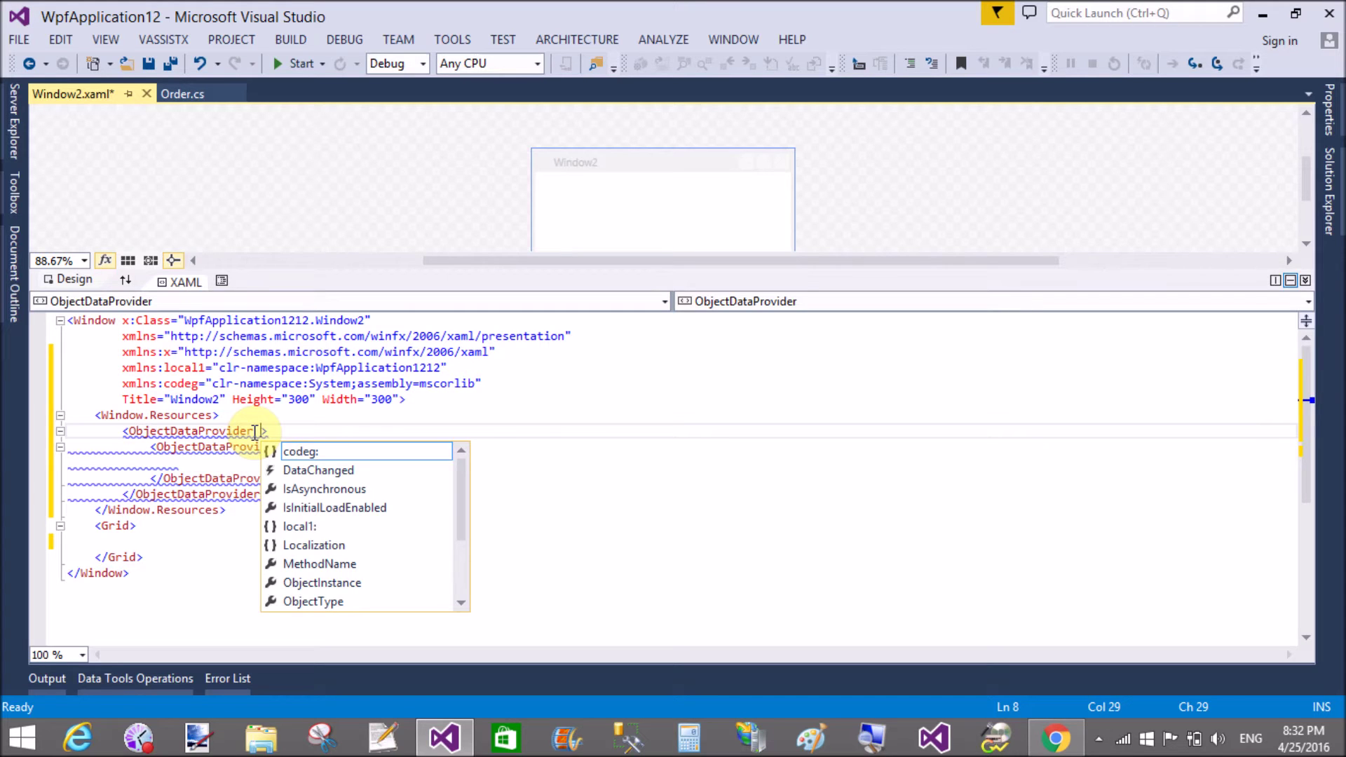
{"action": "type", "text": "metho"}
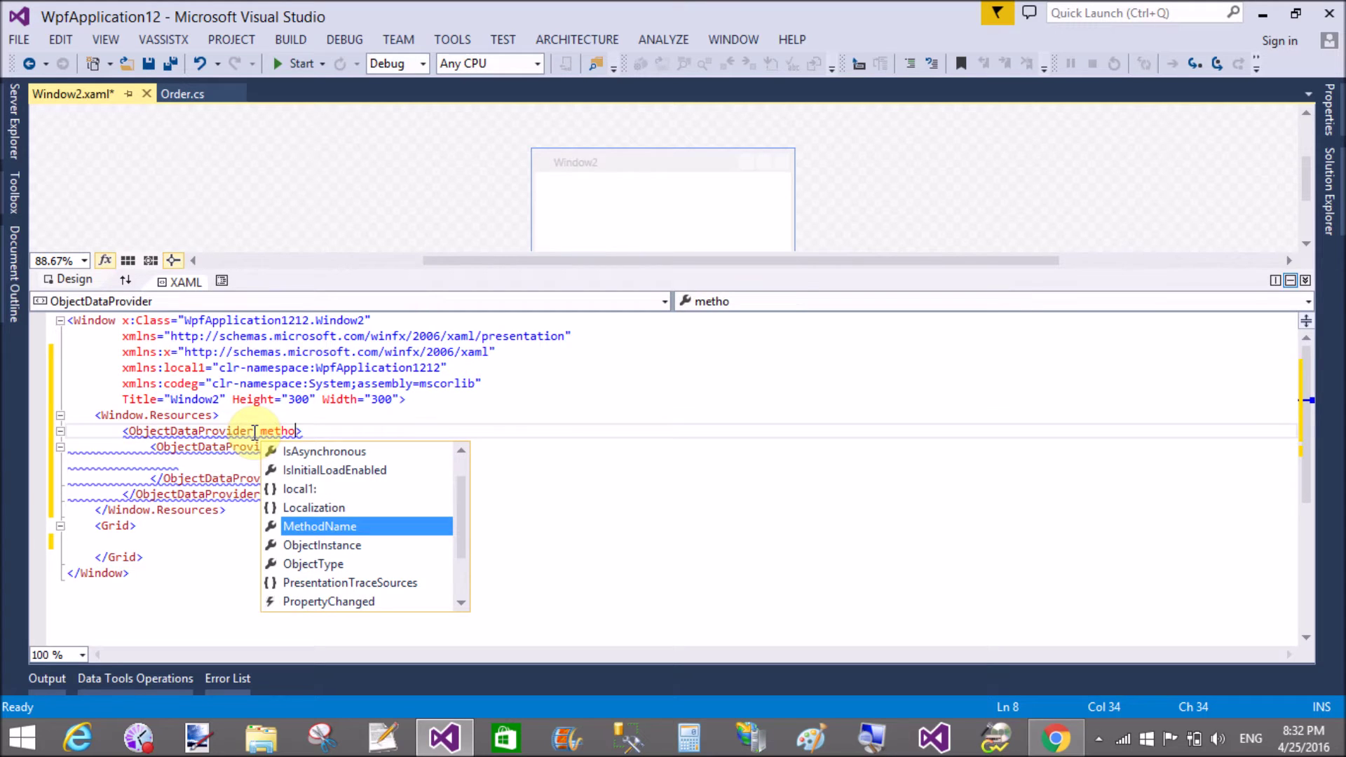
Give ObjectDataProvider MethodName="GetValues", ObjectType="{x:Type codeg:Enum}" and x:Key="myenu"
{"action": "key", "text": "Return"}
{"action": "type", "text": "G"}
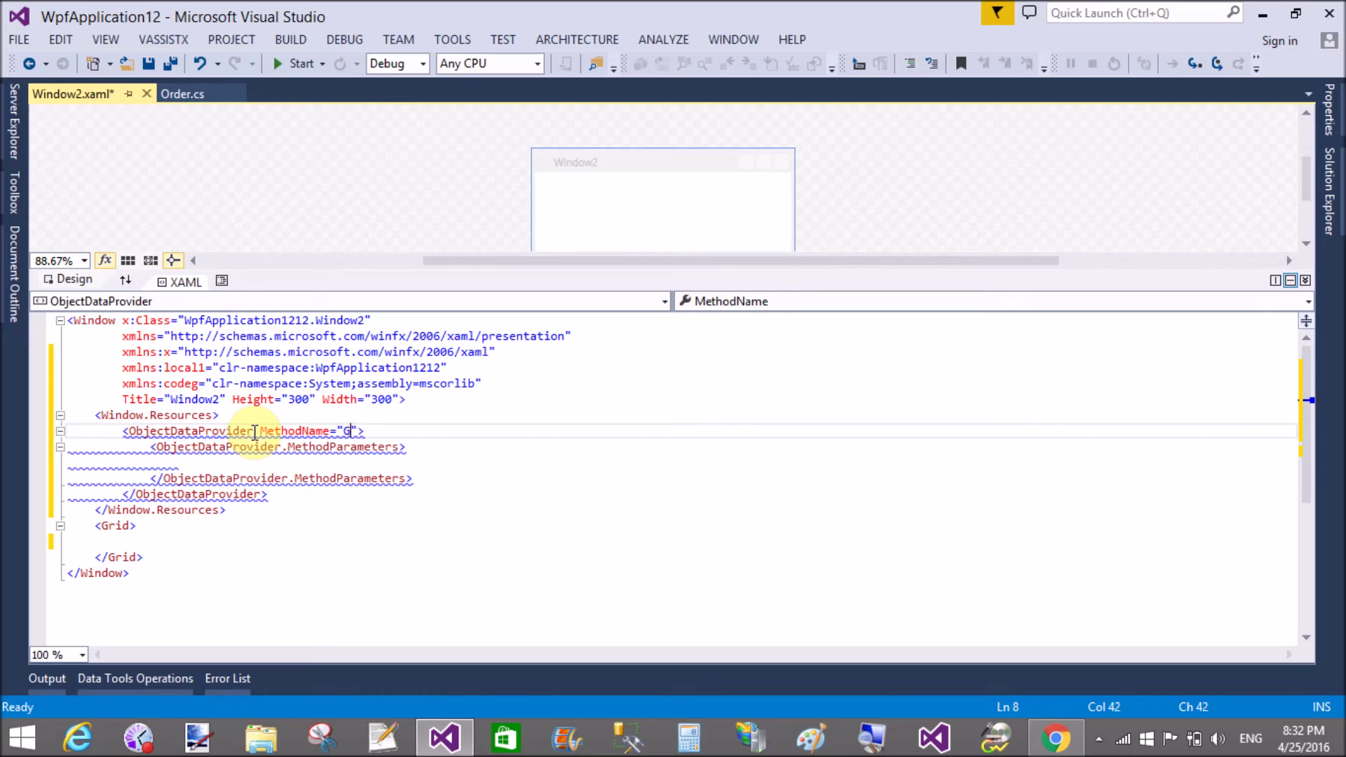
{"action": "type", "text": "etVal"}
{"action": "type", "text": "ues"}
{"action": "key", "text": "Right"}
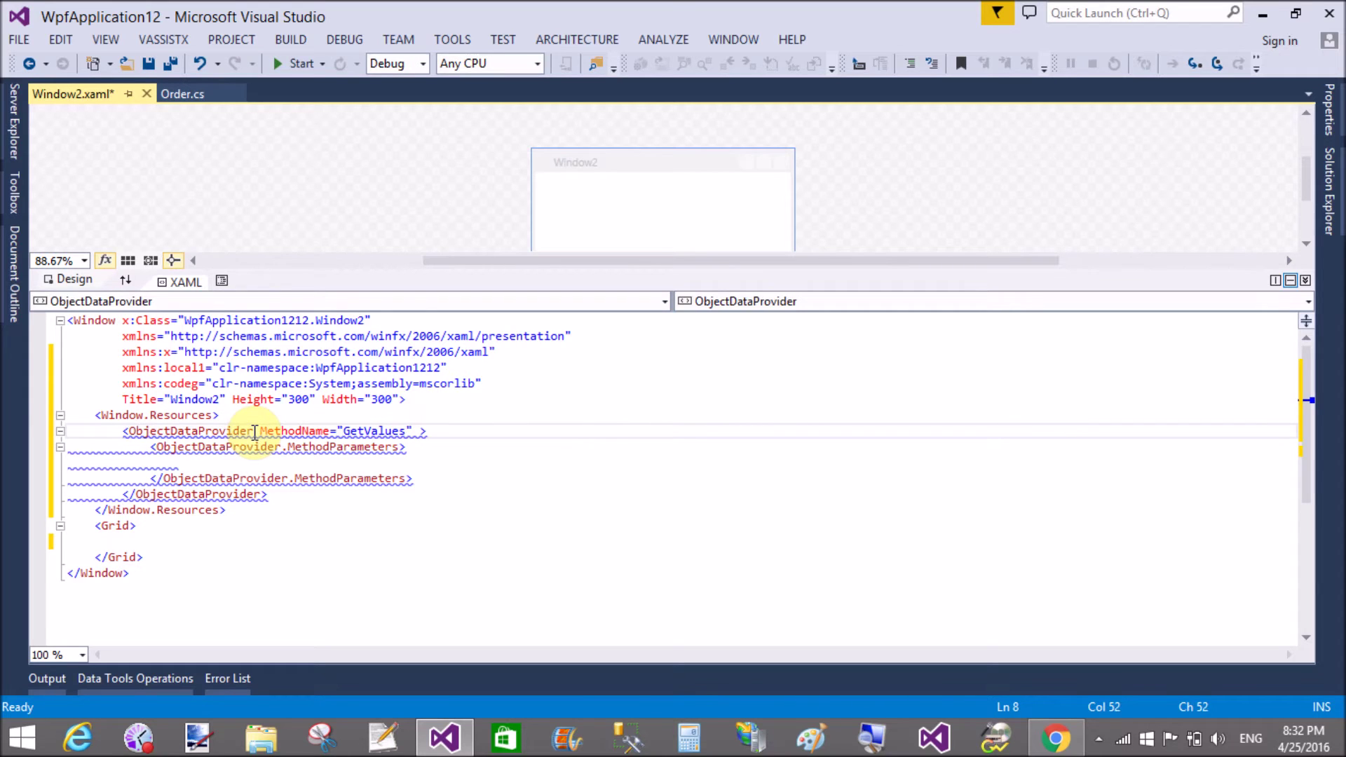
{"action": "type", "text": "ob"}
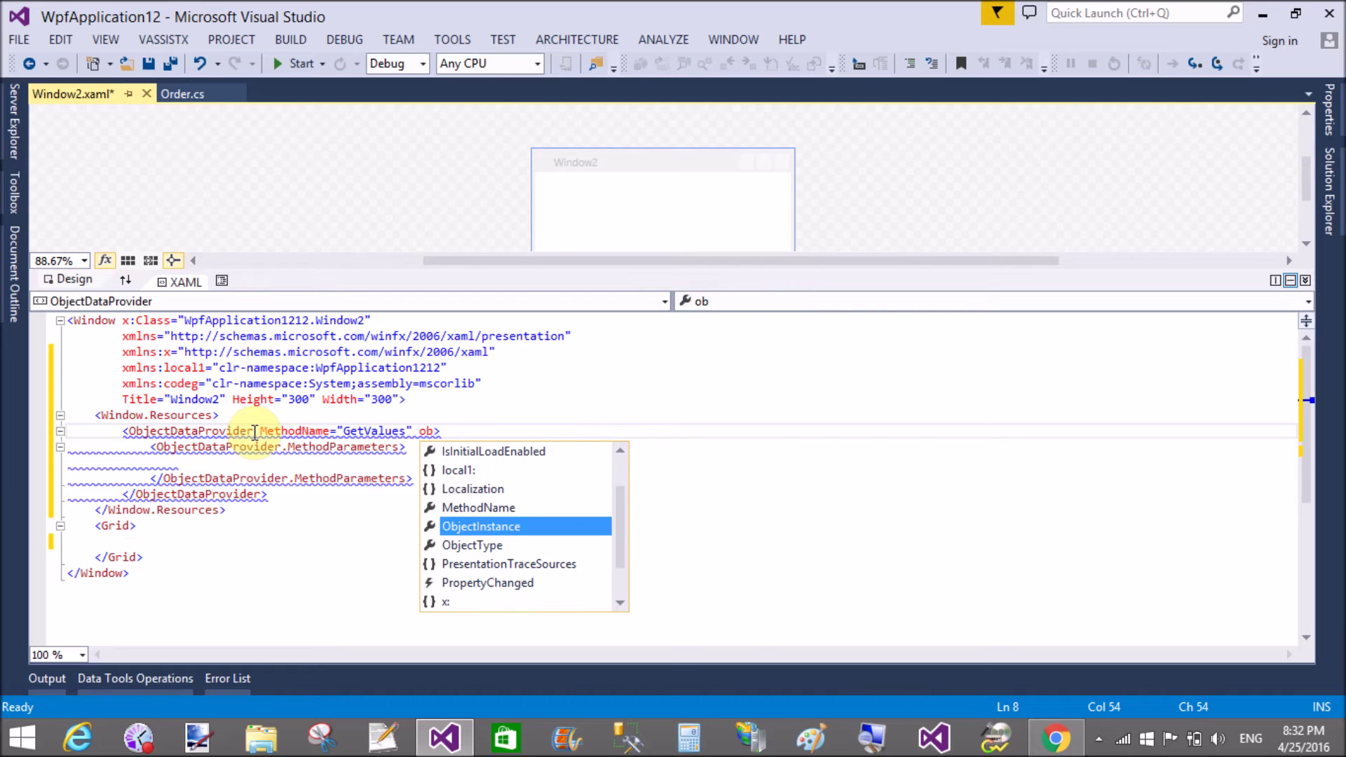
{"action": "key", "text": "Down"}
{"action": "key", "text": "Tab"}
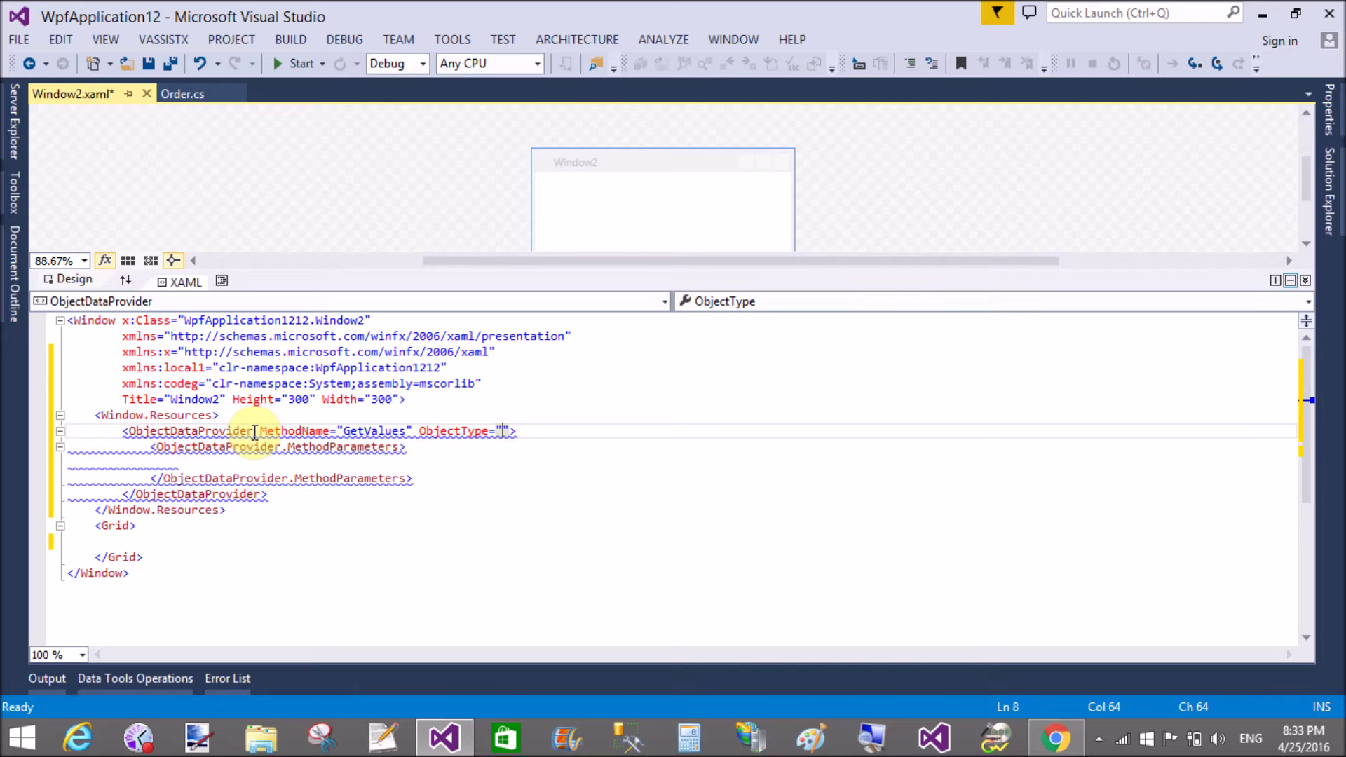
{"action": "type", "text": "{"}
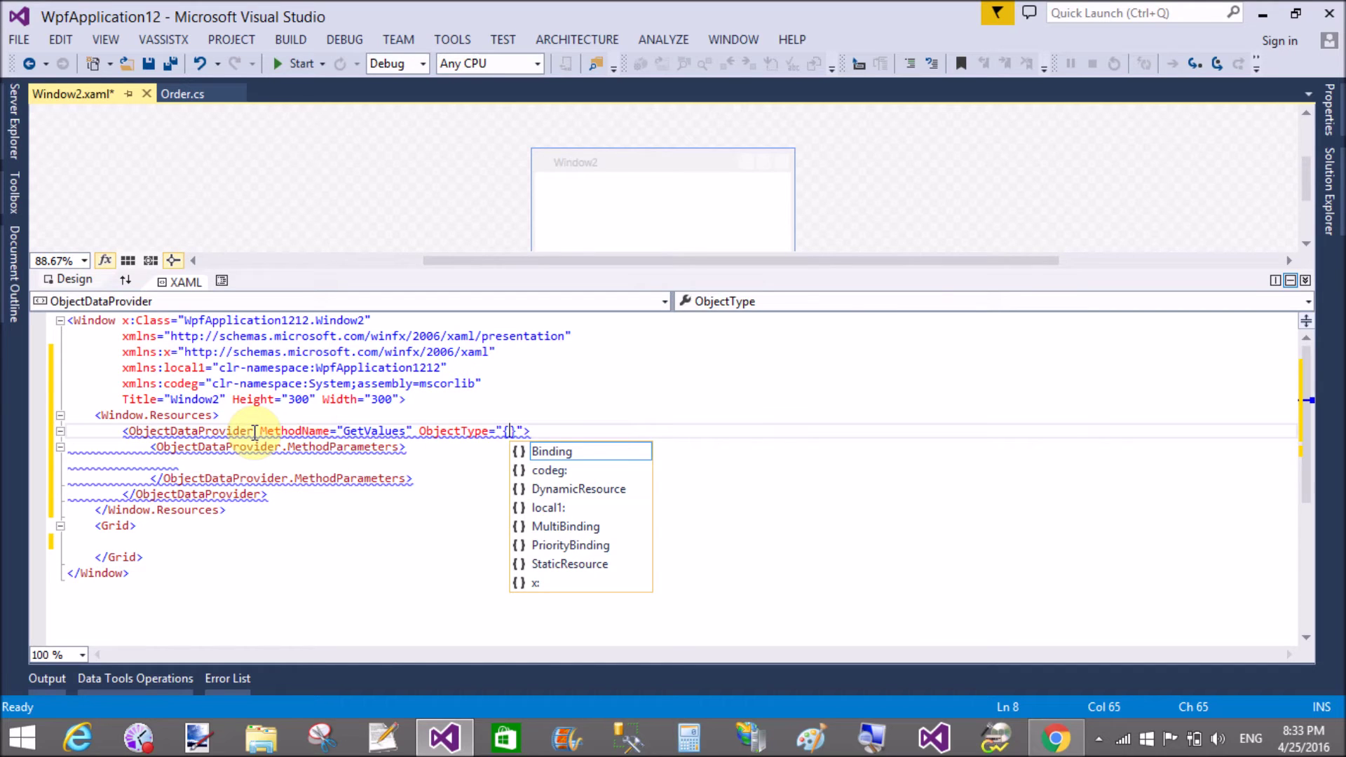
{"action": "type", "text": "x:"}
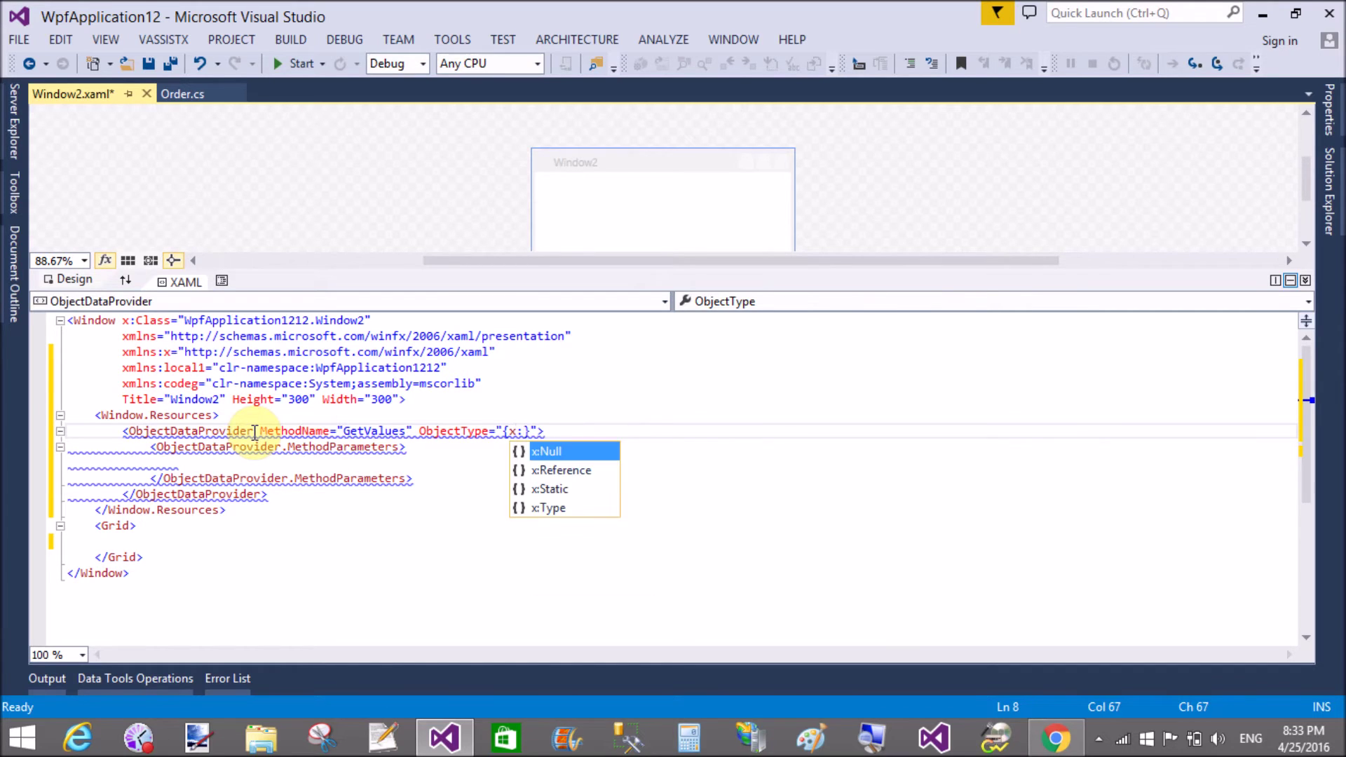
{"action": "type", "text": "ty"}
{"action": "key", "text": "Tab"}
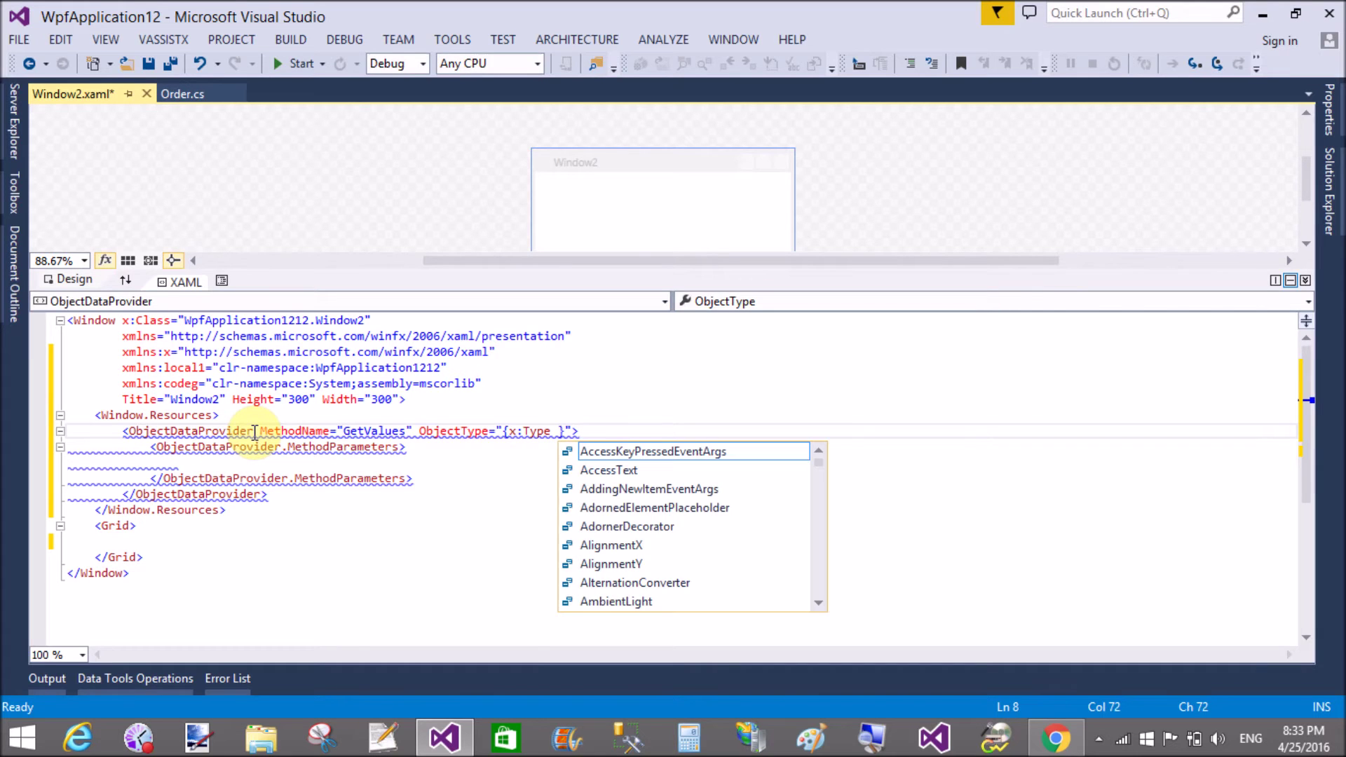
{"action": "type", "text": "co"}
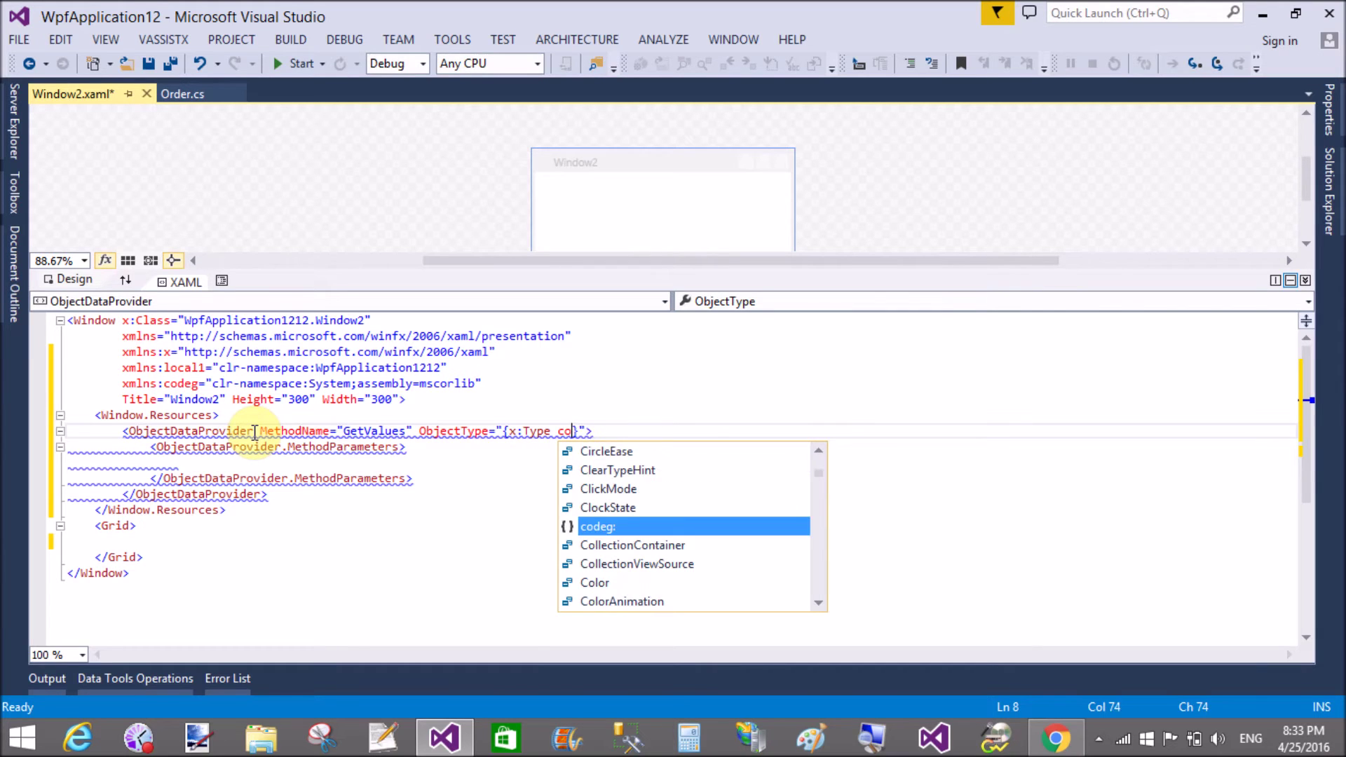
{"action": "type", "text": "deg:"}
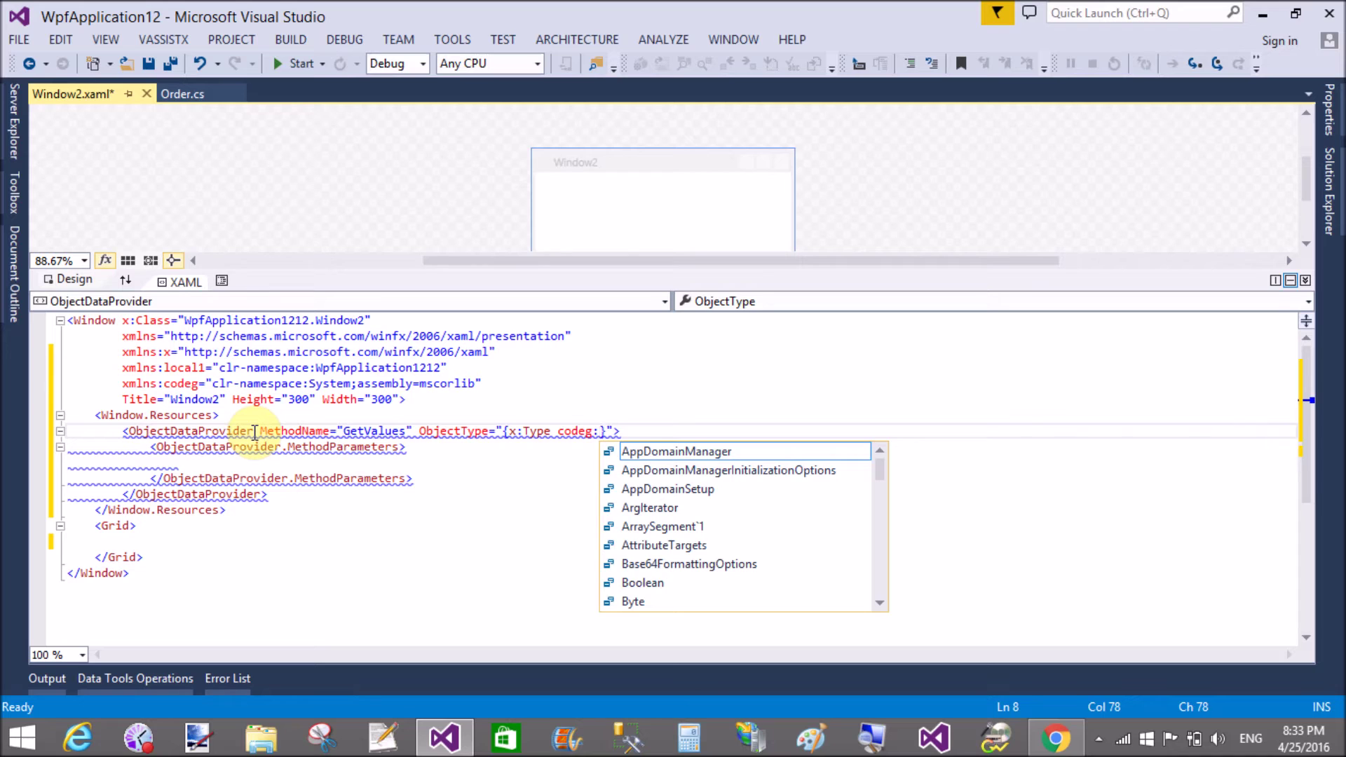
{"action": "type", "text": "Enum"}
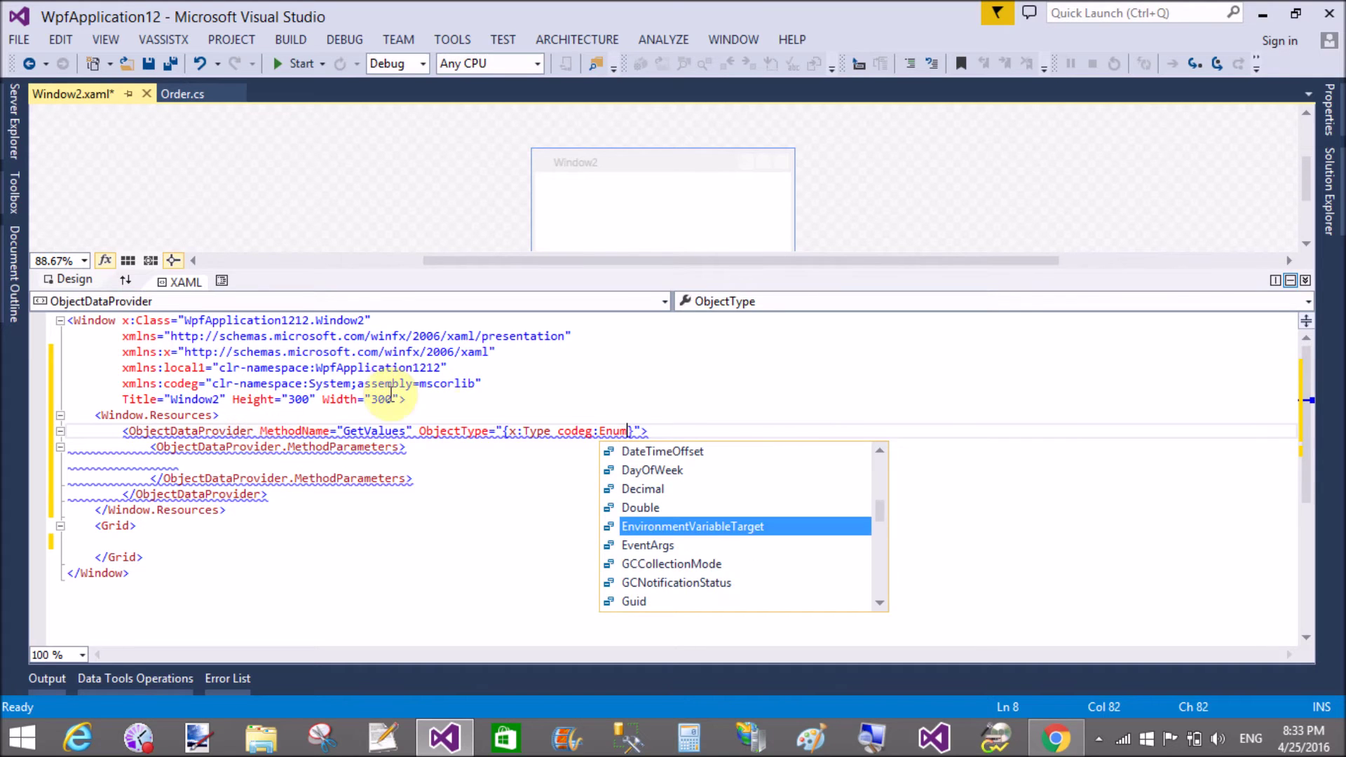
{"action": "left_click", "coordinate": [641, 429]}
{"action": "type", "text": "}\" "}
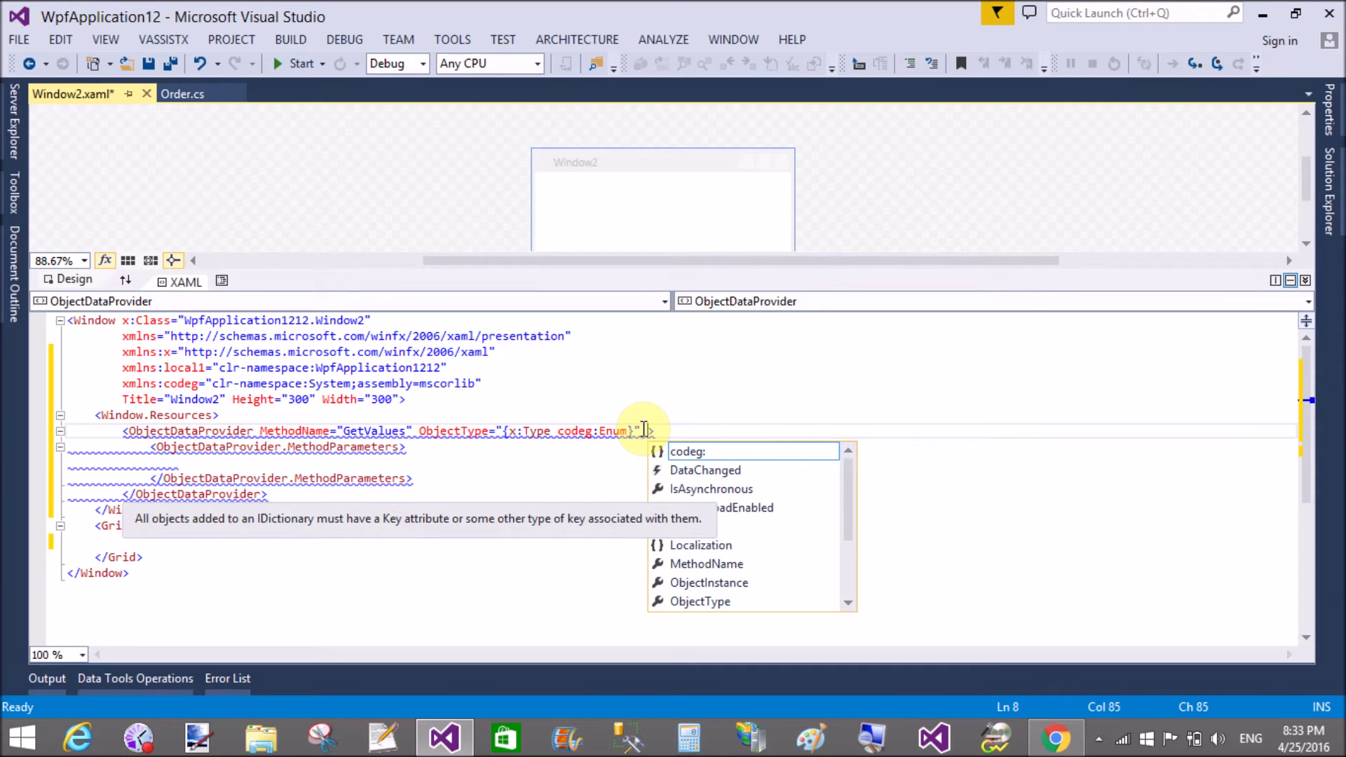
{"action": "type", "text": "x:"}
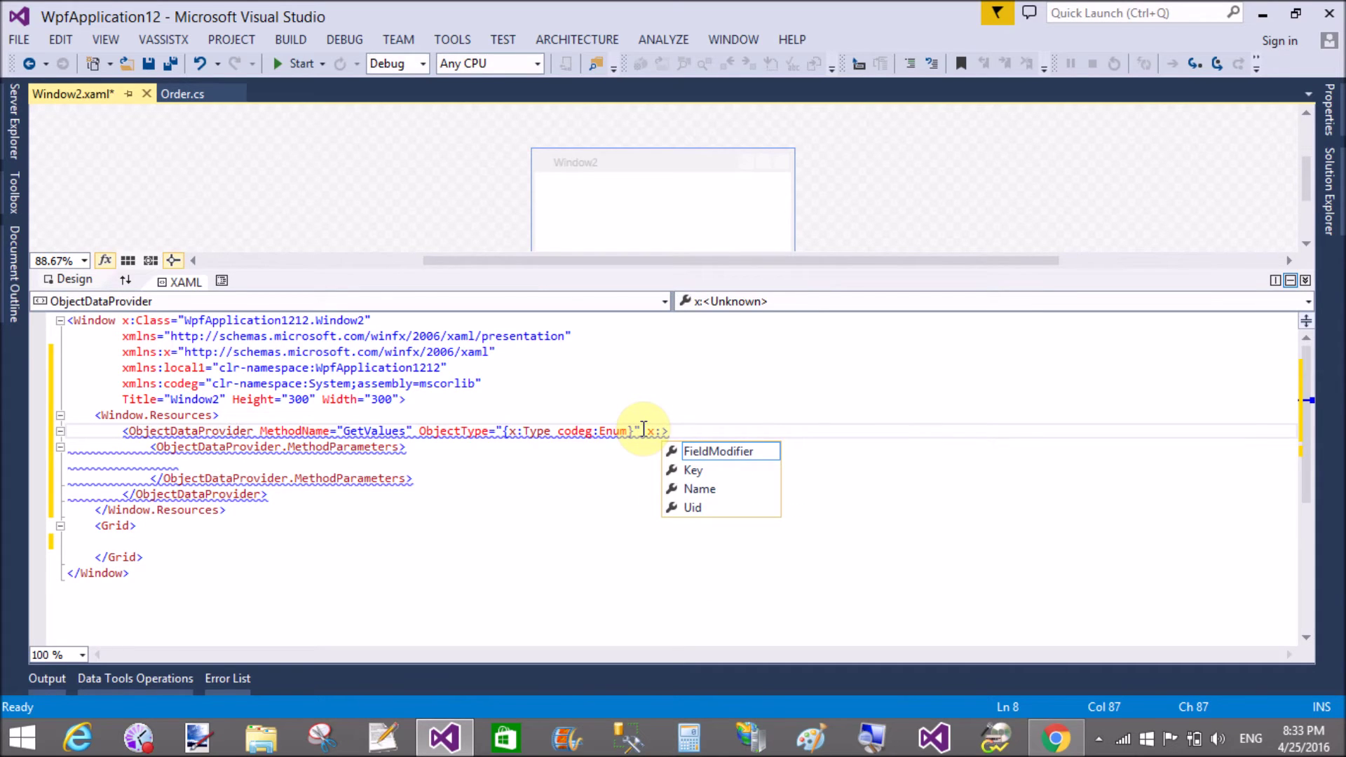
{"action": "key", "text": "Down"}
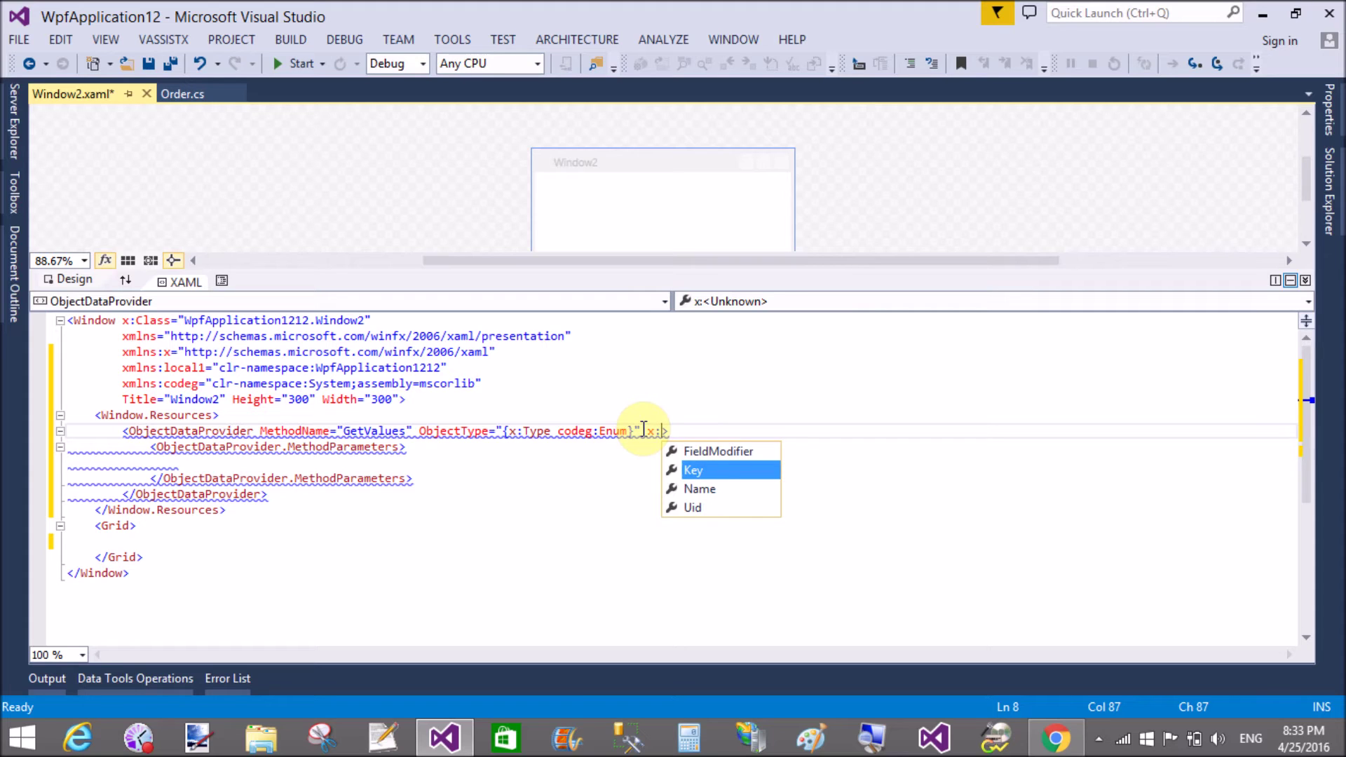
{"action": "key", "text": "Return"}
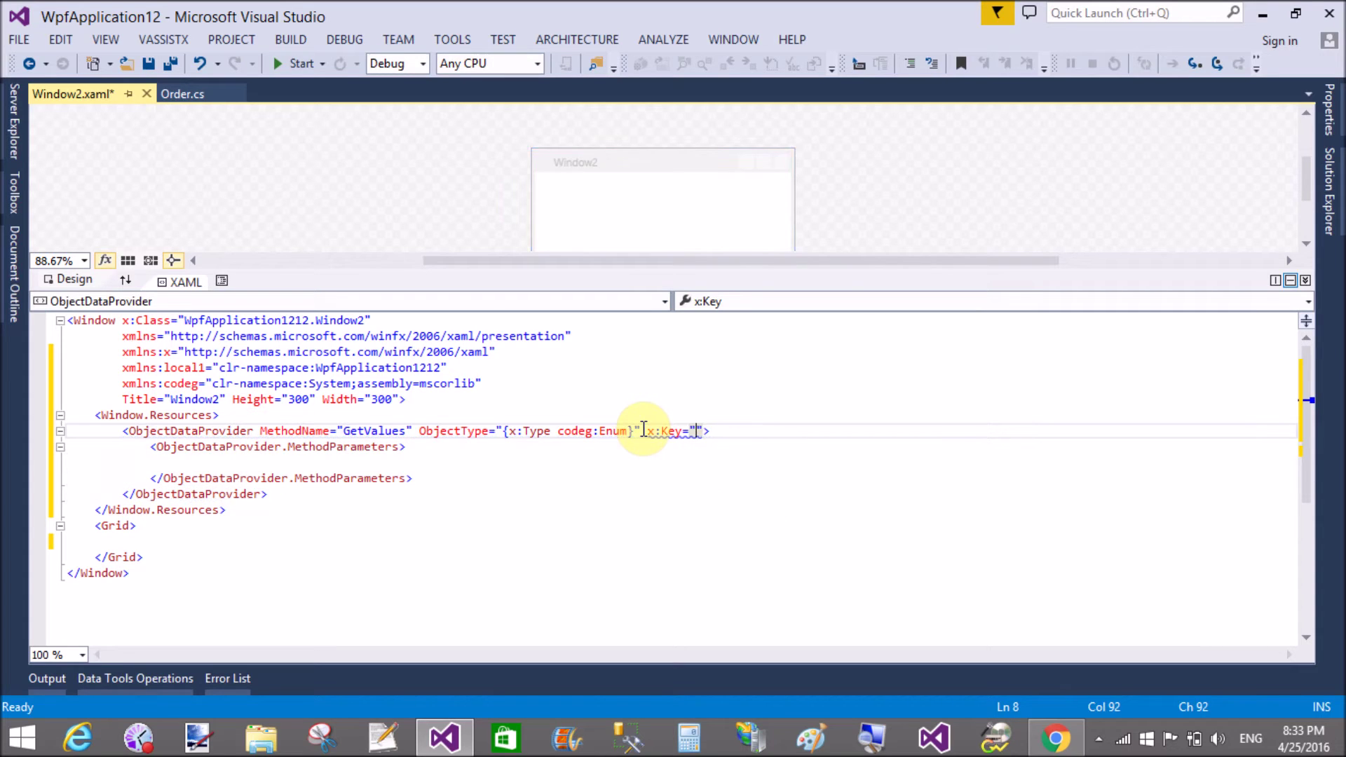
{"action": "type", "text": "myenu"}
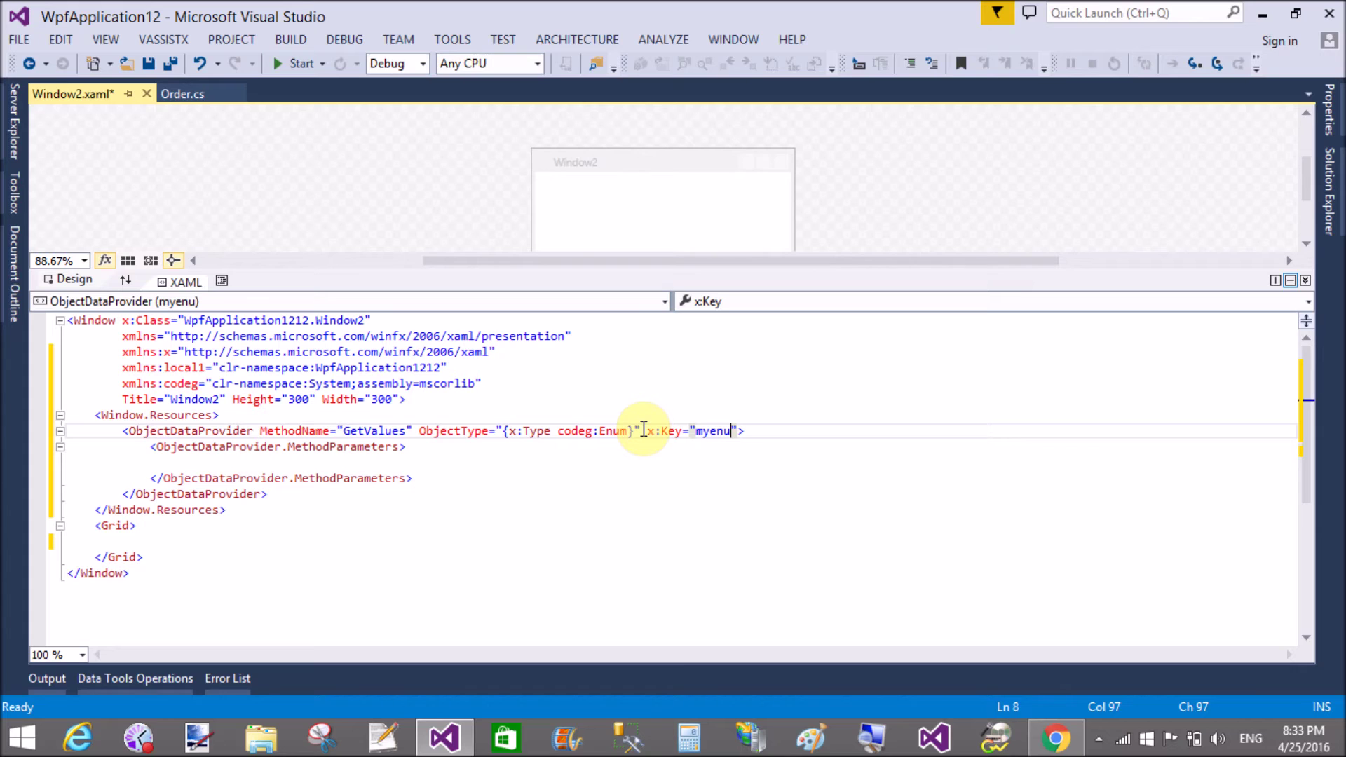
{"action": "left_click", "coordinate": [596, 478]}
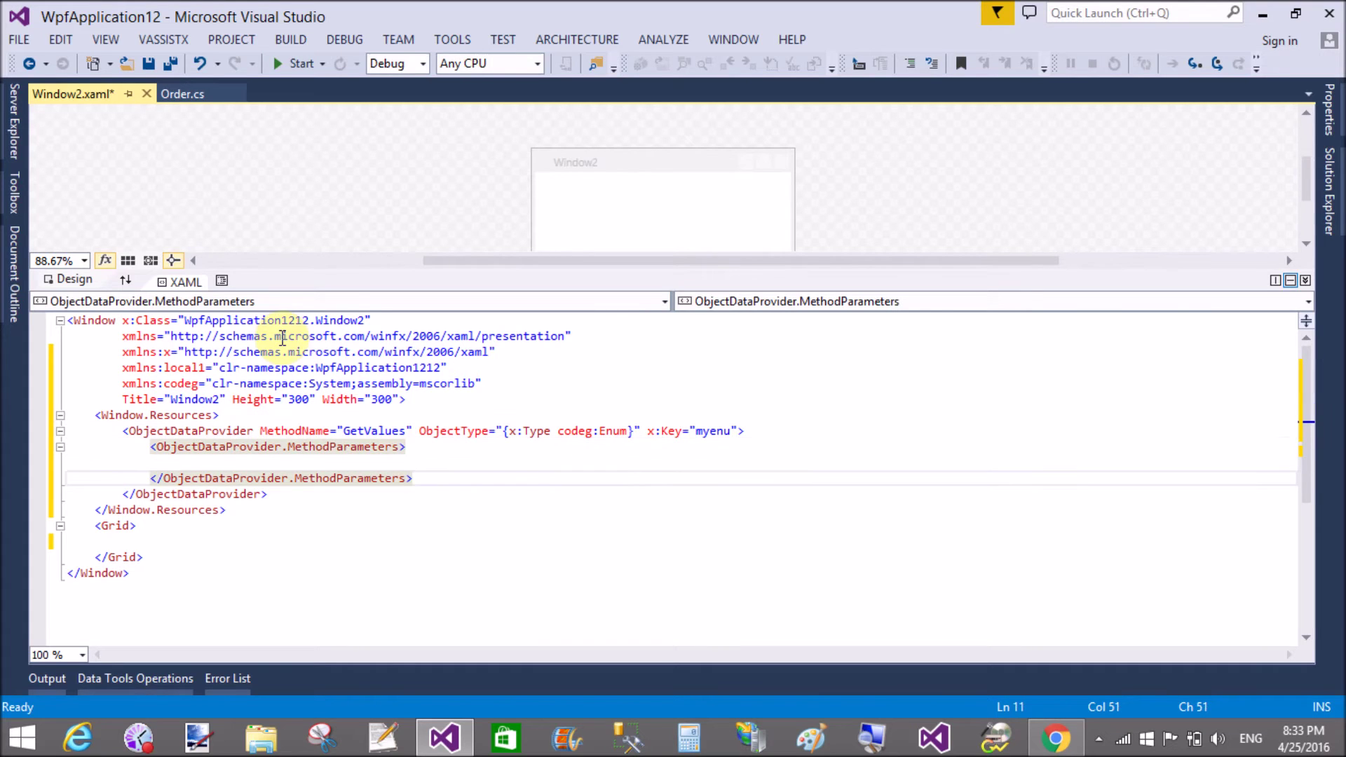
Save Window2.xaml and start an x:Type element with a Type attribute inside MethodParameters
{"action": "left_click", "coordinate": [149, 63]}
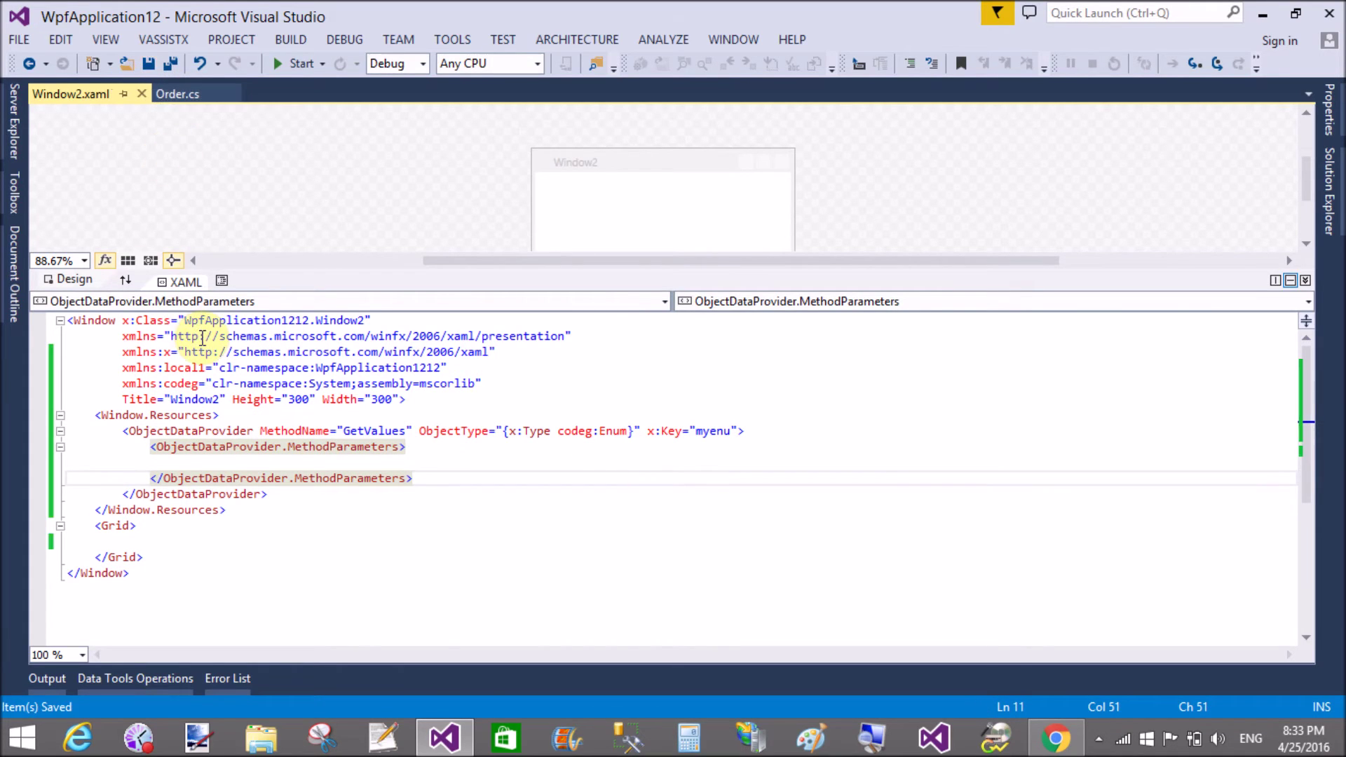
{"action": "left_click", "coordinate": [171, 460]}
{"action": "type", "text": "<"}
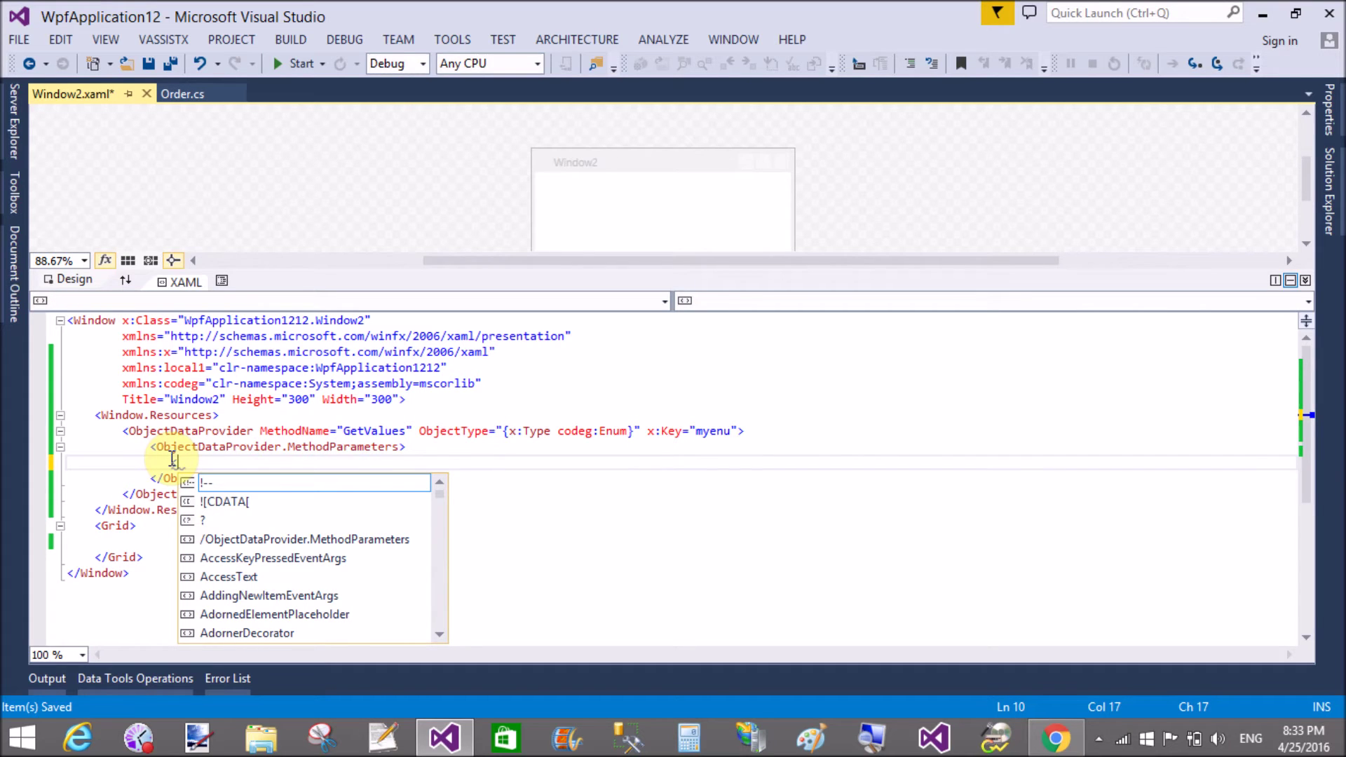
{"action": "type", "text": "x:"}
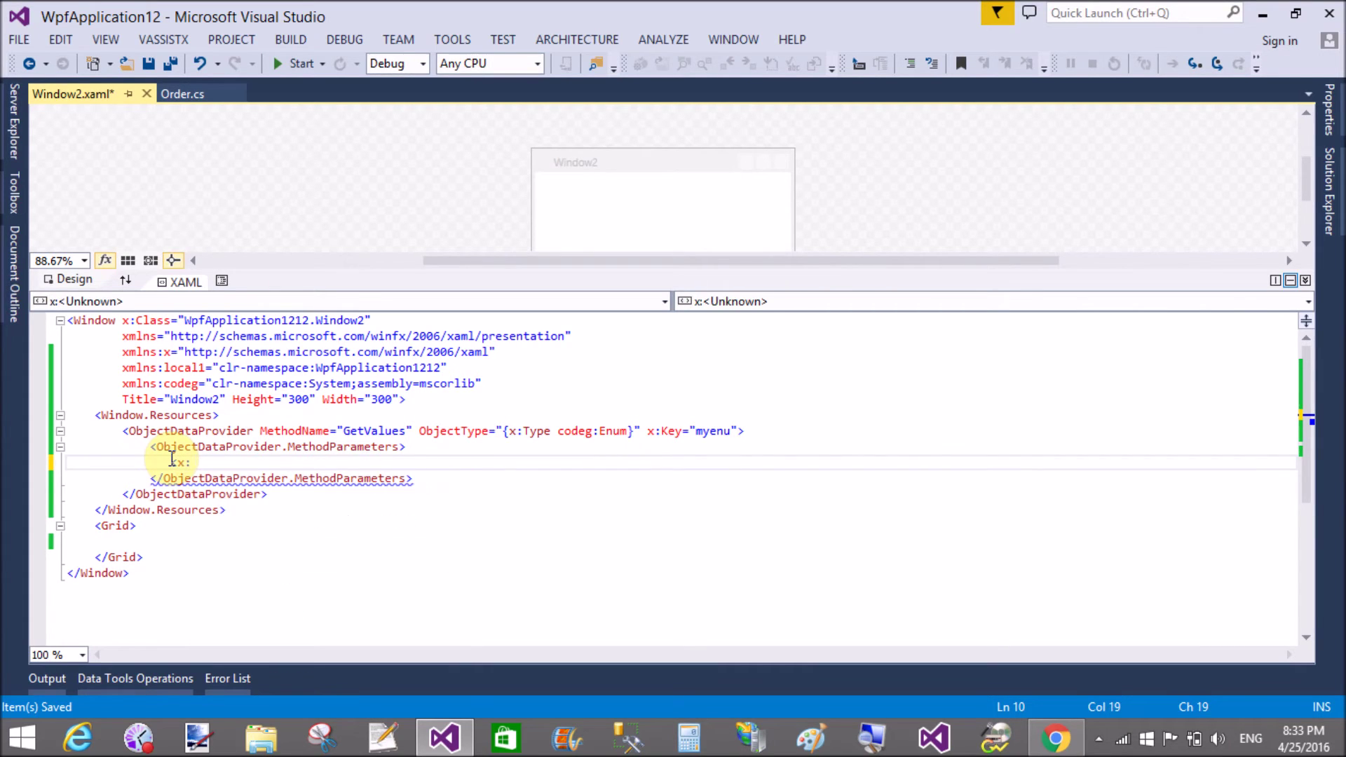
{"action": "type", "text": "Type"}
{"action": "key", "text": "Tab"}
{"action": "key", "text": "Escape"}
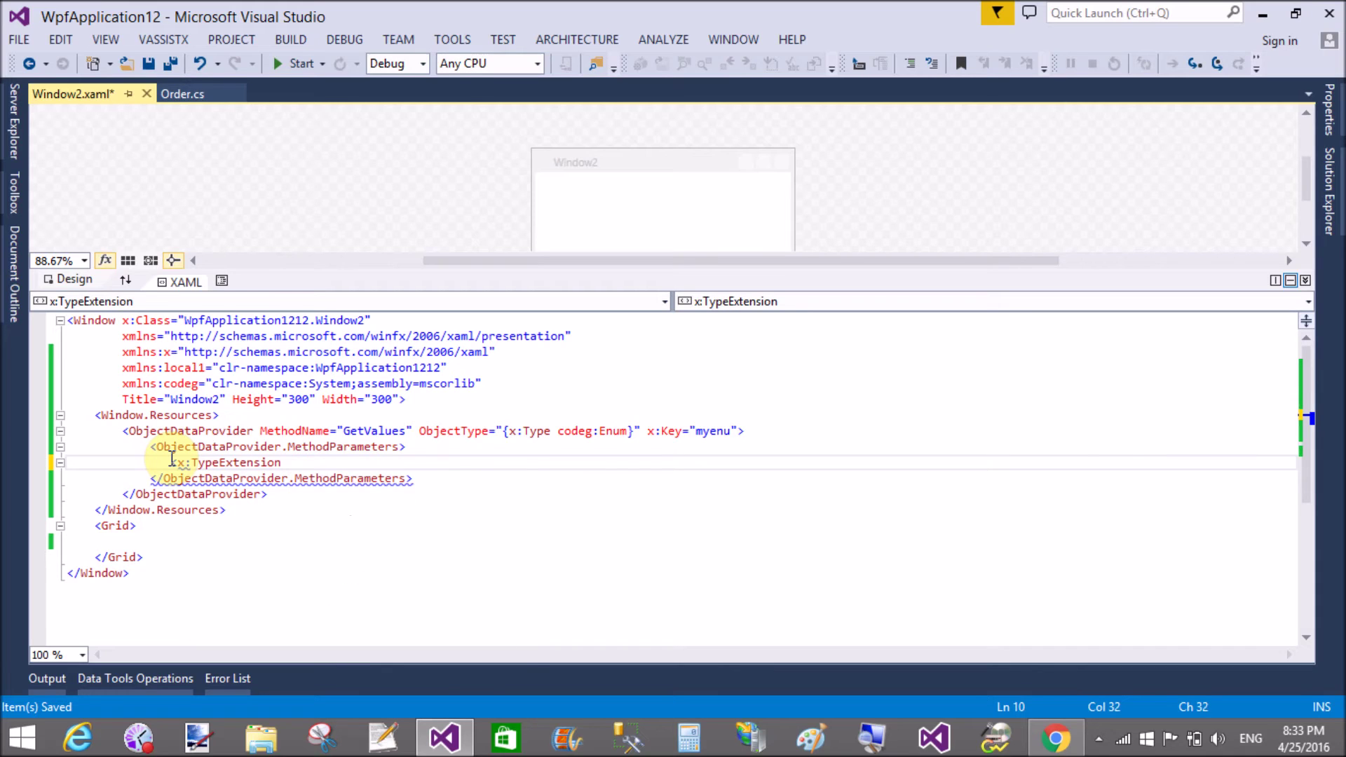
{"action": "key", "text": "BackSpace"}
{"action": "key", "text": "BackSpace"}
{"action": "key", "text": "BackSpace"}
{"action": "key", "text": "BackSpace"}
{"action": "key", "text": "BackSpace"}
{"action": "key", "text": "BackSpace"}
{"action": "key", "text": "BackSpace"}
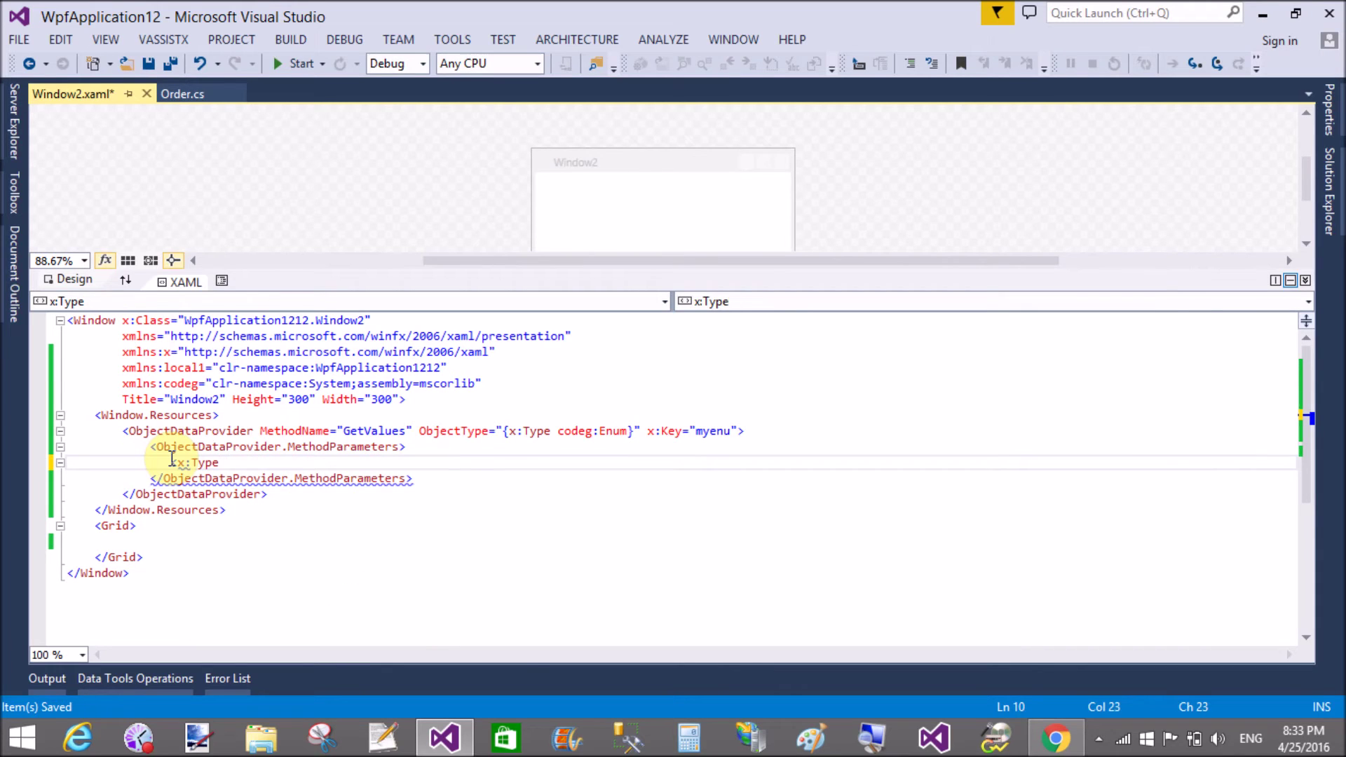
{"action": "type", "text": " type"}
{"action": "key", "text": "Tab"}
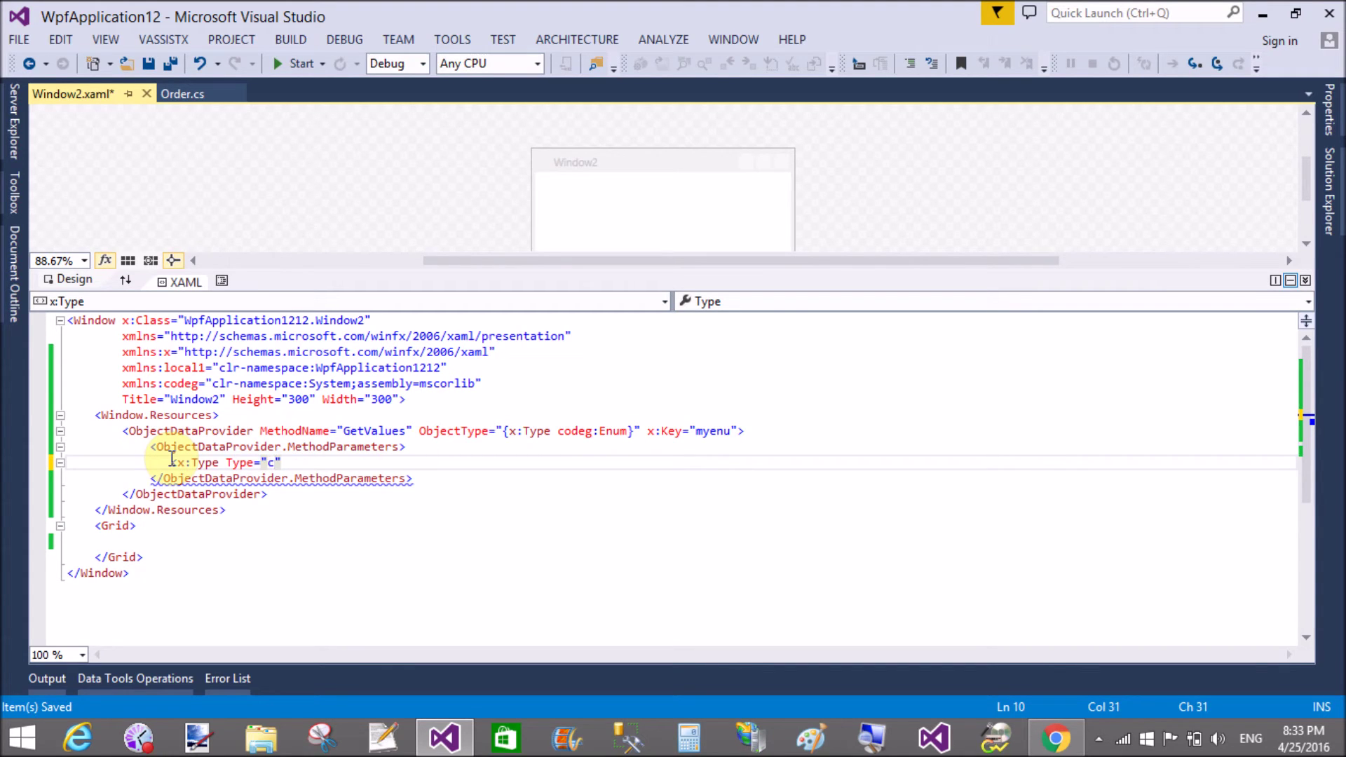
{"action": "type", "text": "local"}
{"action": "type", "text": "1:"}
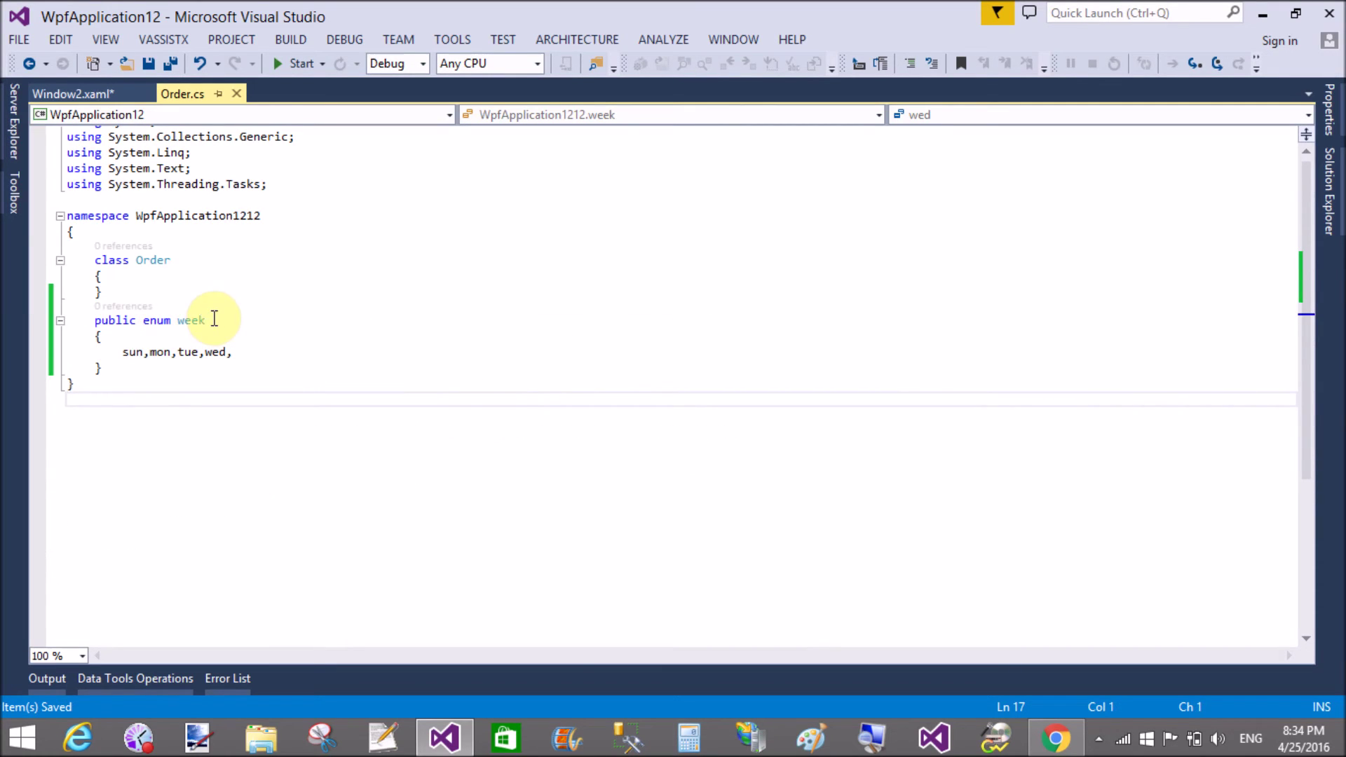
Confirm the enum name week in Order.cs and set the x:Type's Type to local1:week
{"action": "left_click", "coordinate": [189, 321]}
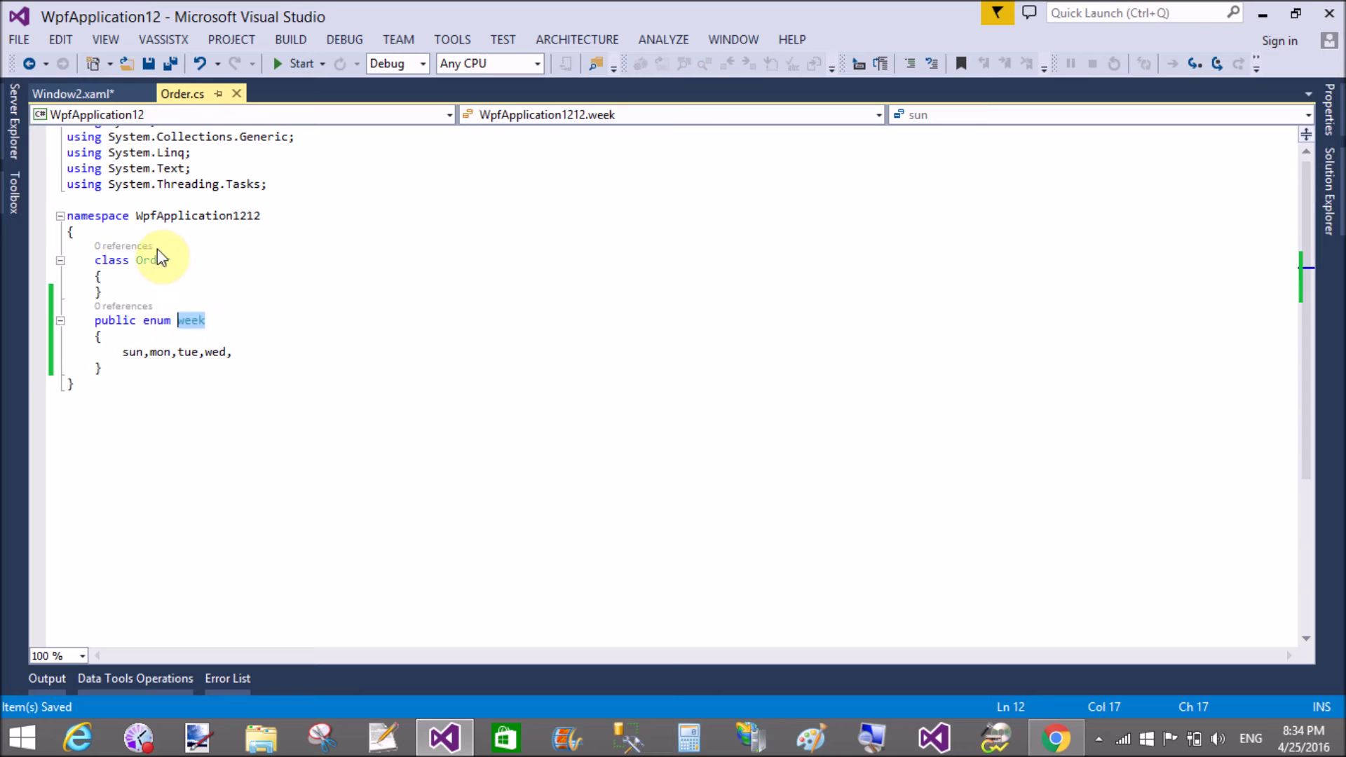
{"action": "left_click", "coordinate": [80, 93]}
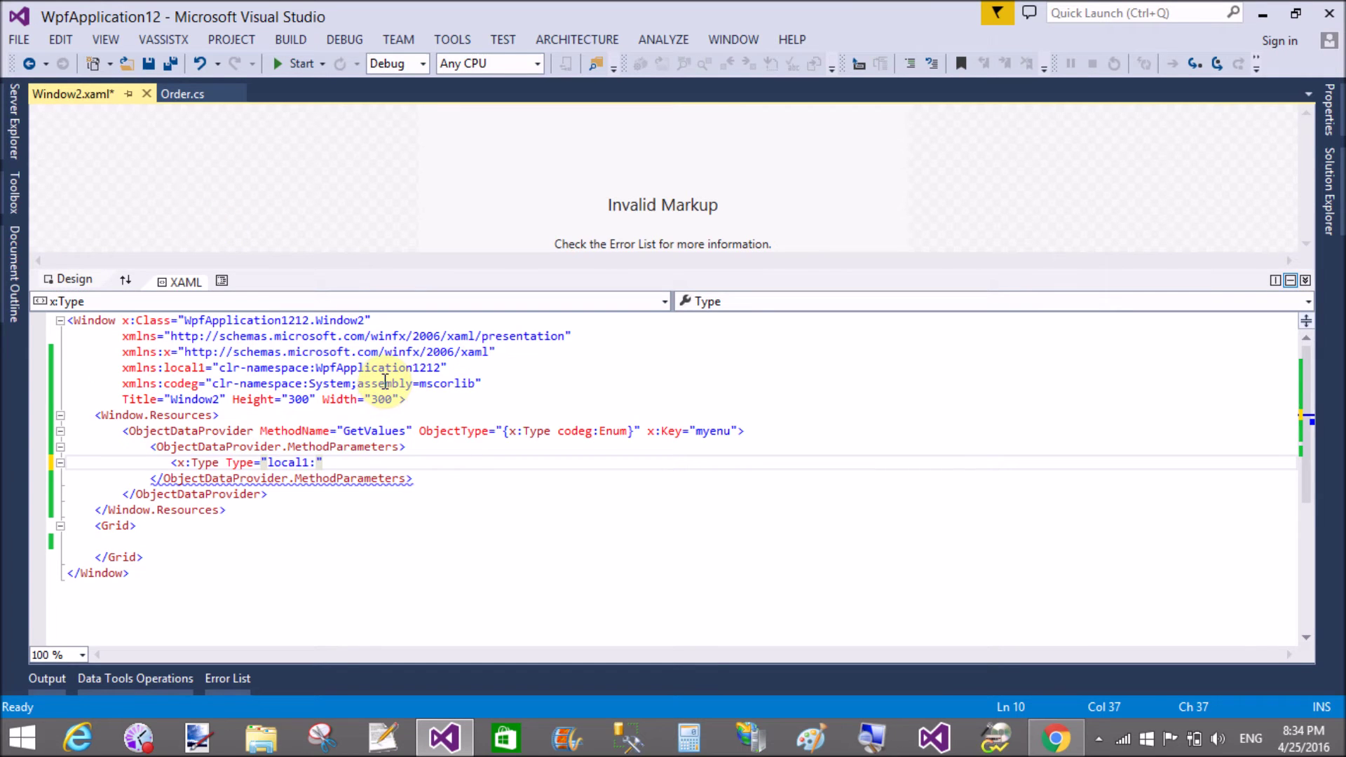
{"action": "type", "text": "week"}
{"action": "left_click", "coordinate": [368, 447]}
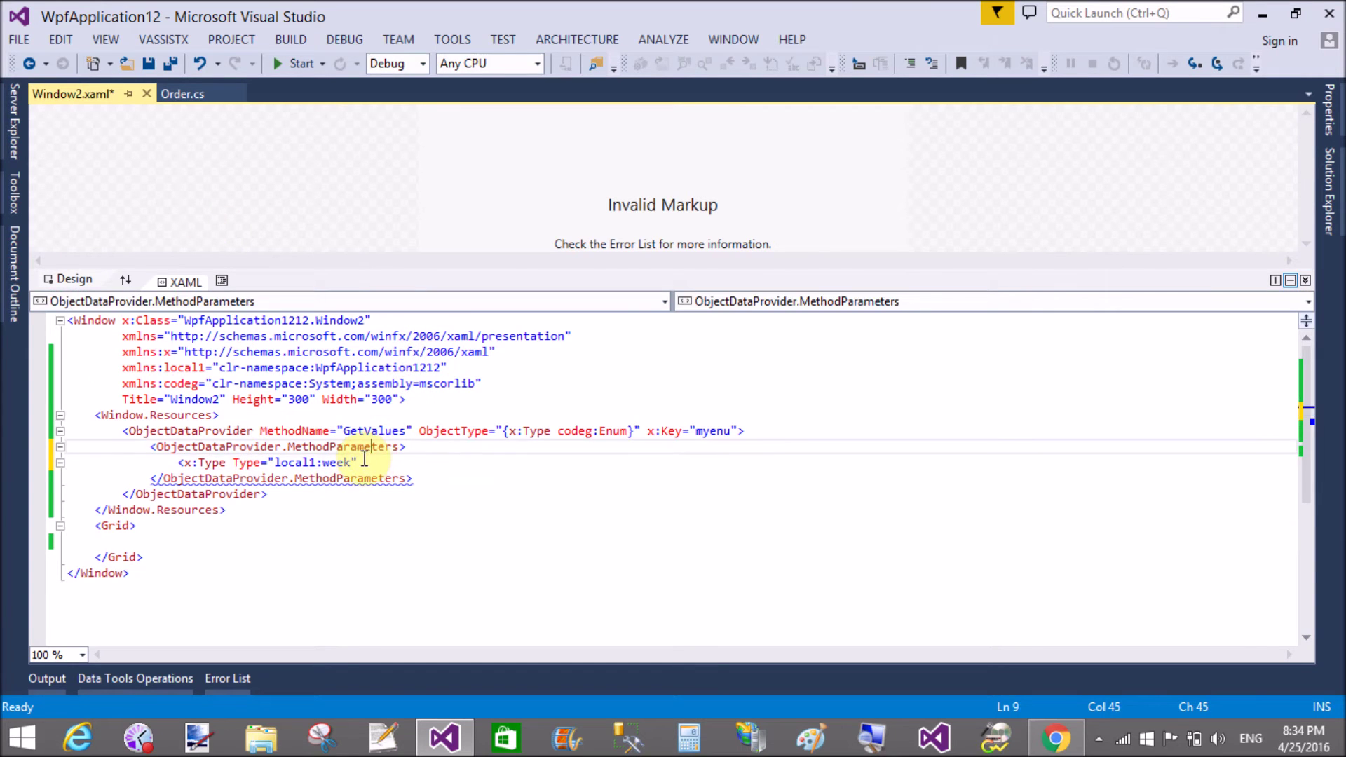
{"action": "left_click", "coordinate": [364, 462]}
{"action": "type", "text": "/>"}
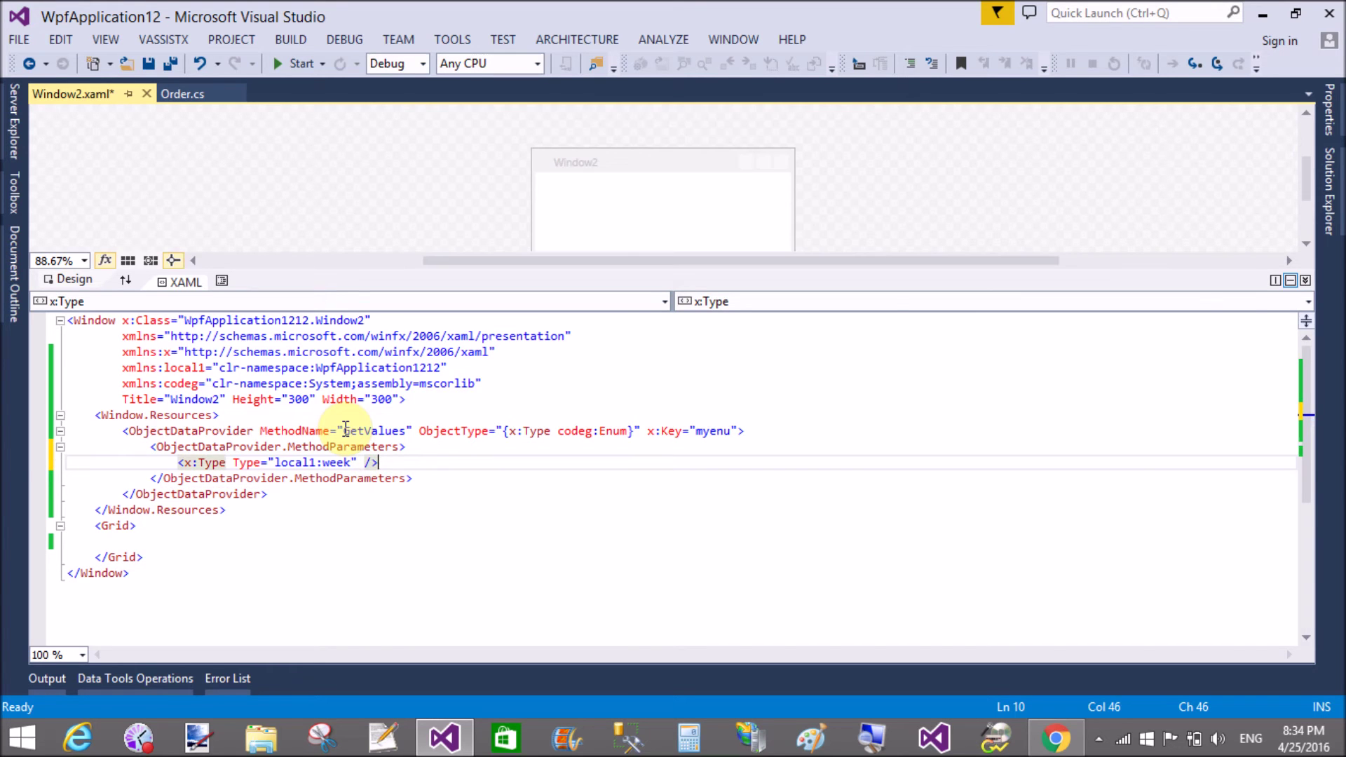
{"action": "left_click", "coordinate": [426, 446]}
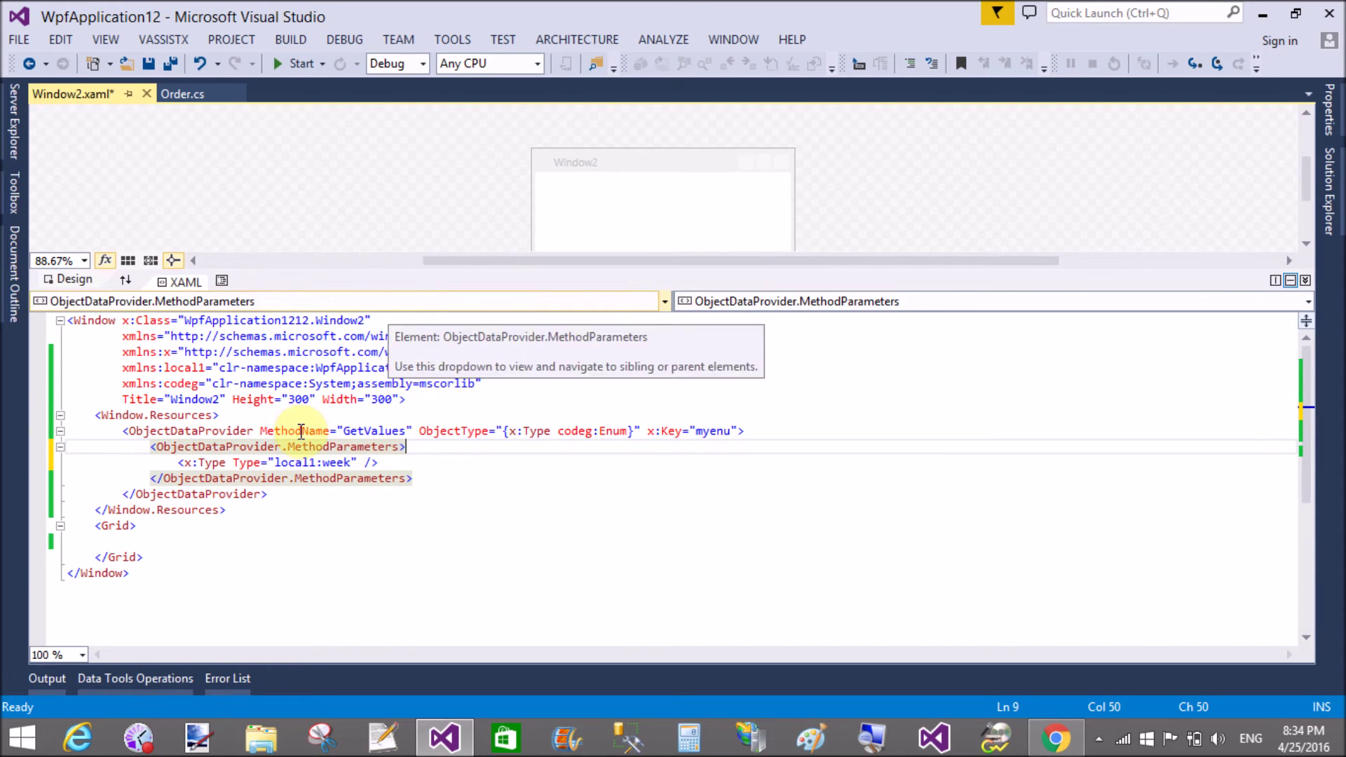
{"action": "left_click", "coordinate": [227, 509]}
Add a ComboBox to the Grid with ItemsSource="{Binding Source={StaticResource myenu}}"
{"action": "left_click", "coordinate": [161, 537]}
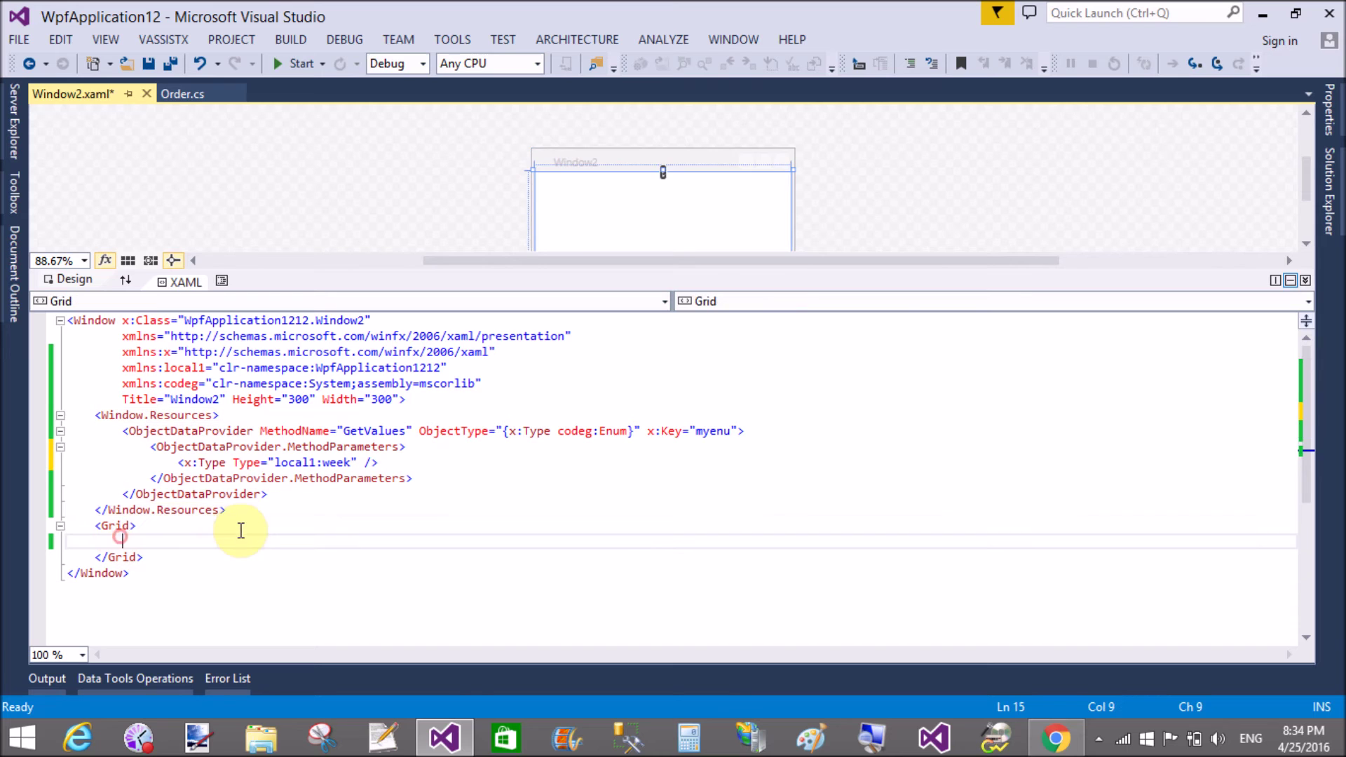
{"action": "type", "text": "<co"}
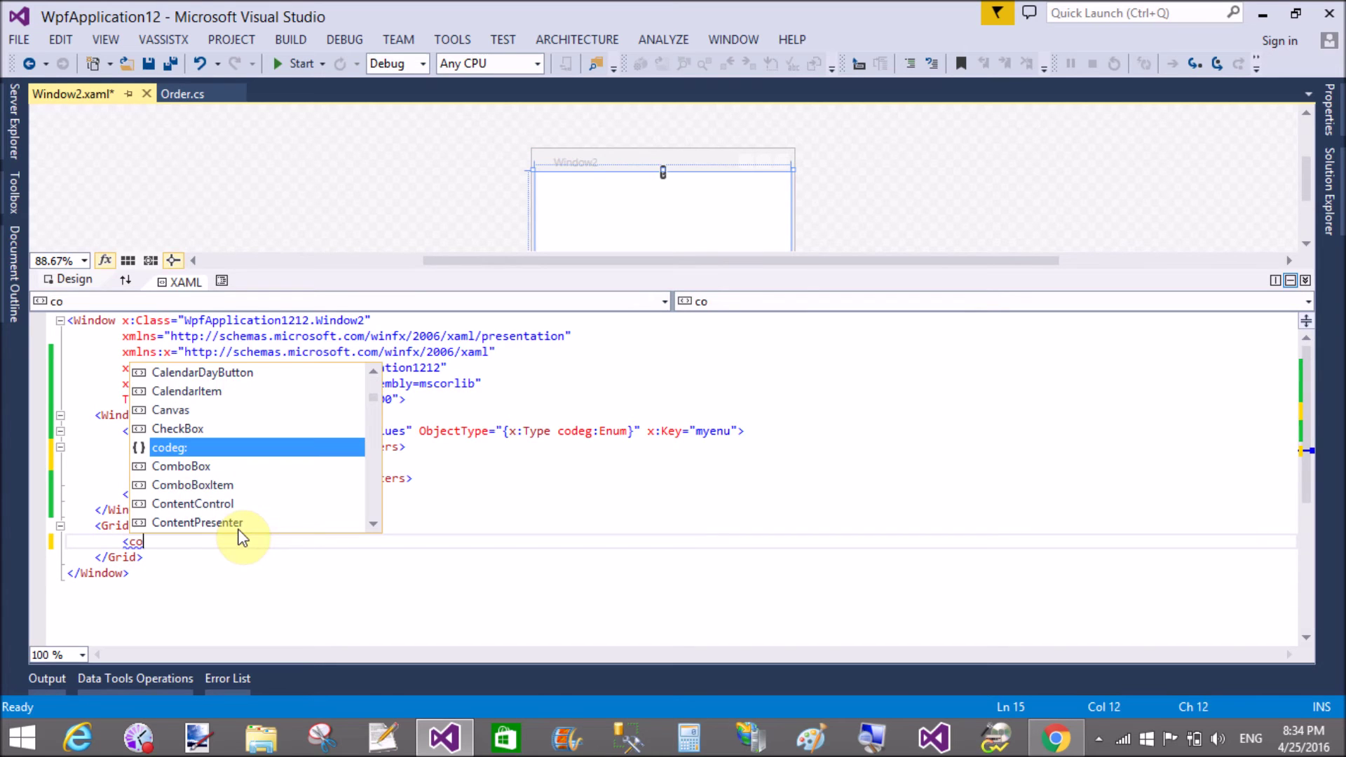
{"action": "type", "text": "mbo"}
{"action": "key", "text": "Tab"}
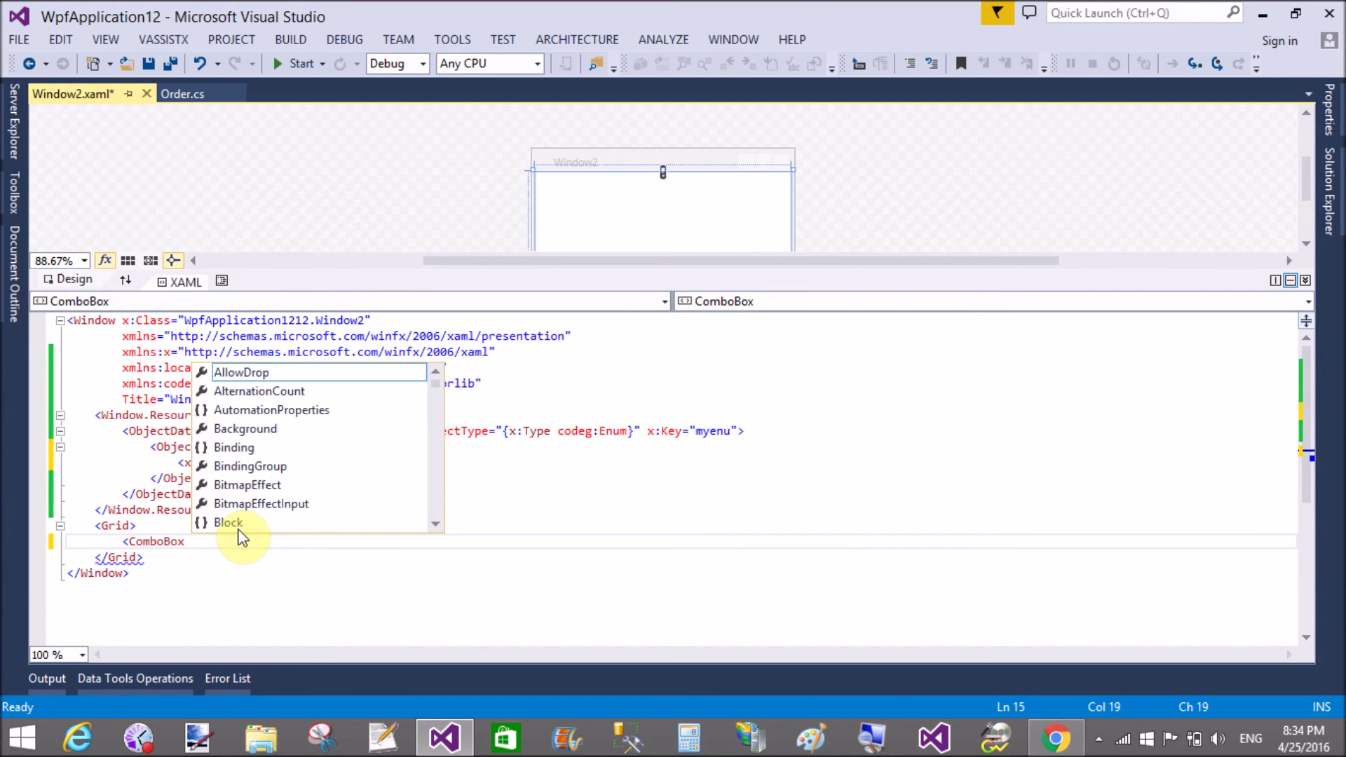
{"action": "type", "text": "item"}
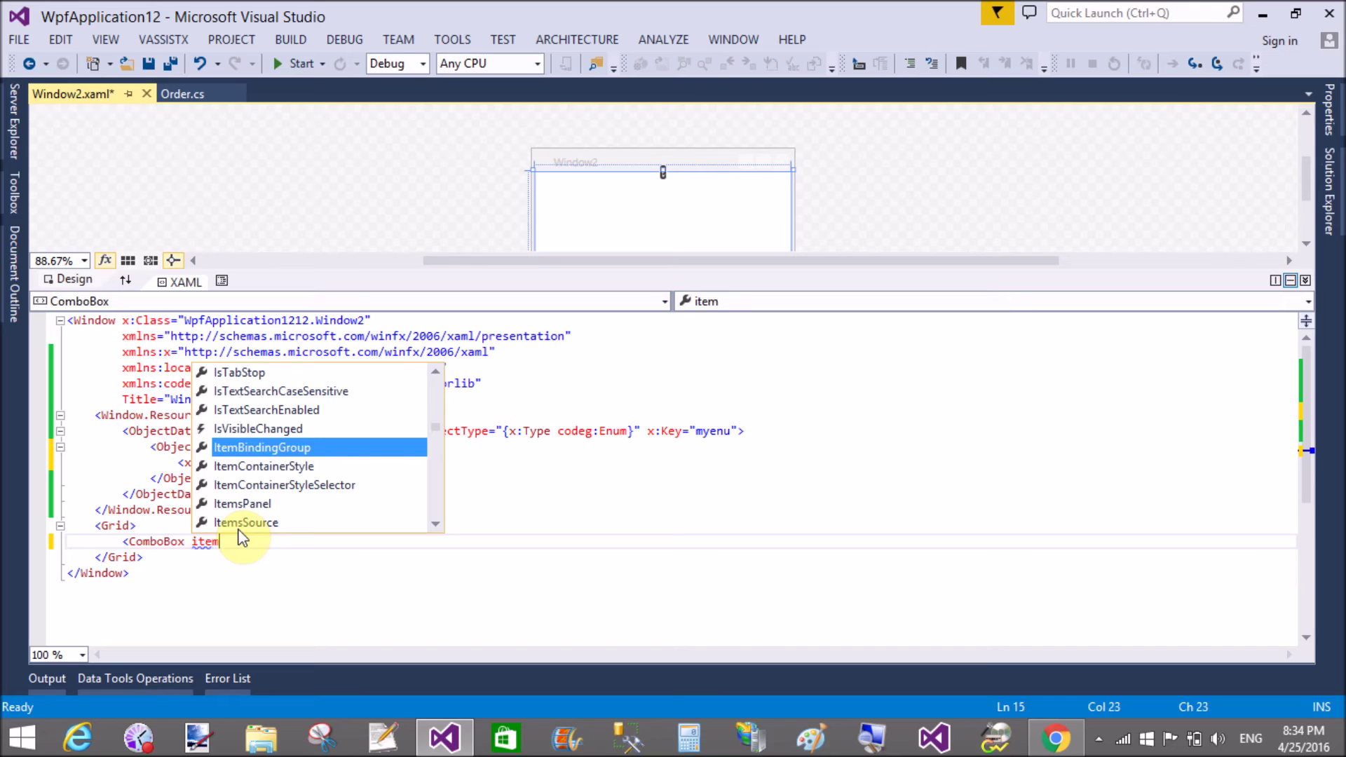
{"action": "type", "text": "sou"}
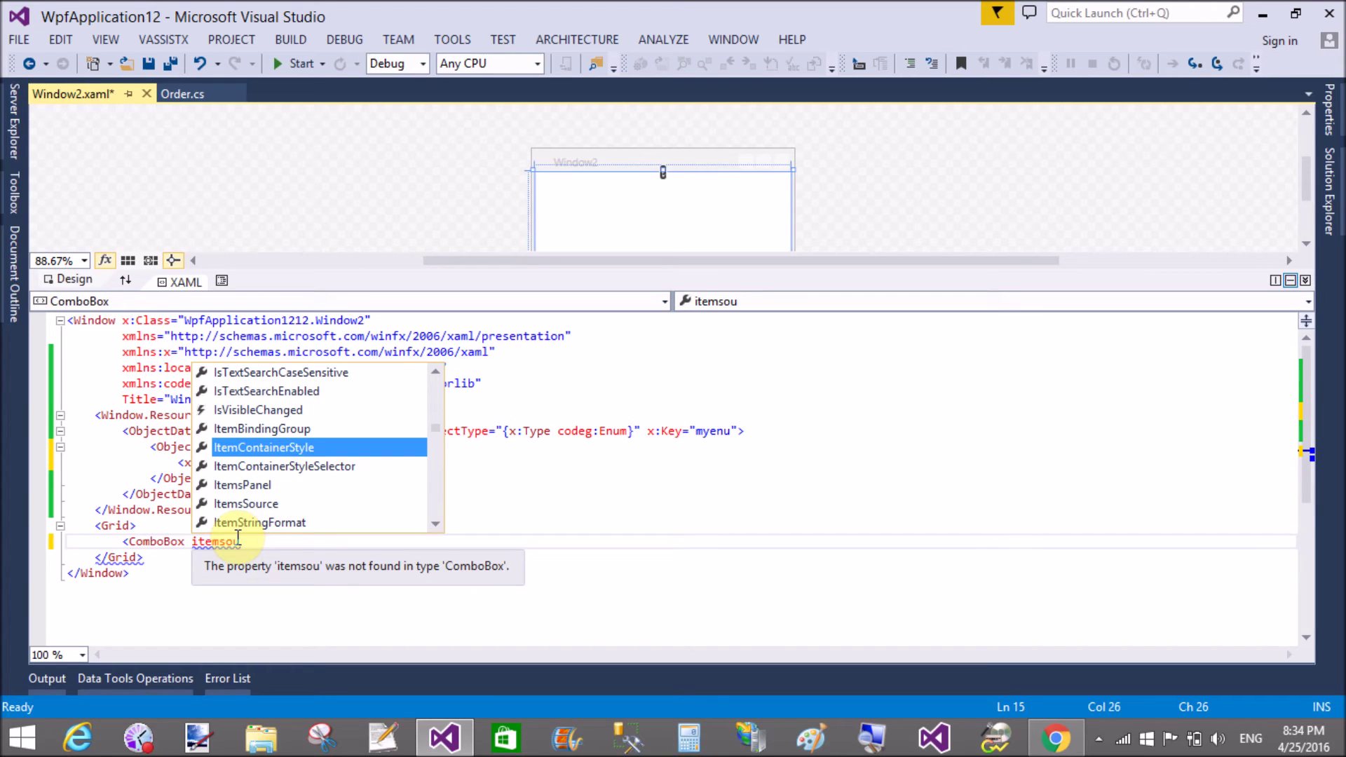
{"action": "key", "text": "Down"}
{"action": "key", "text": "Down"}
{"action": "key", "text": "Down"}
{"action": "key", "text": "Tab"}
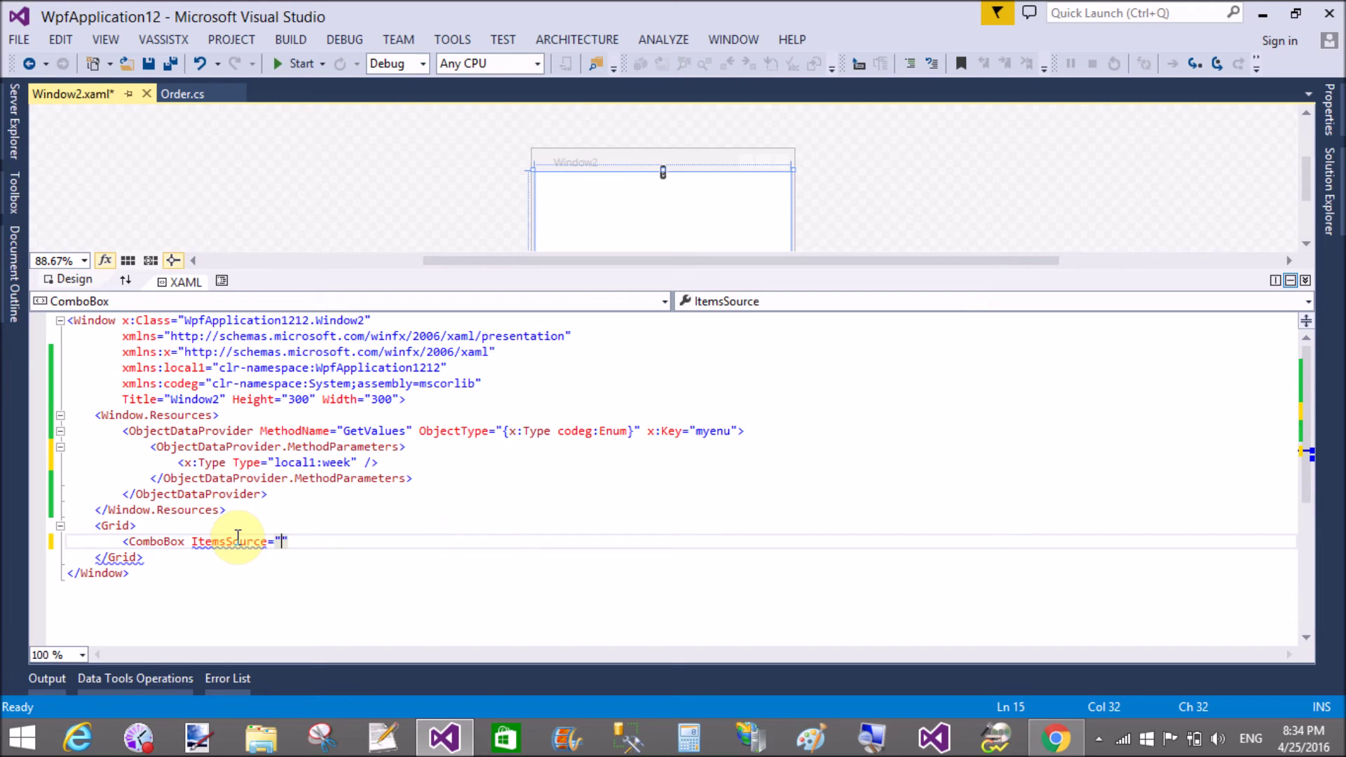
{"action": "type", "text": "{bind"}
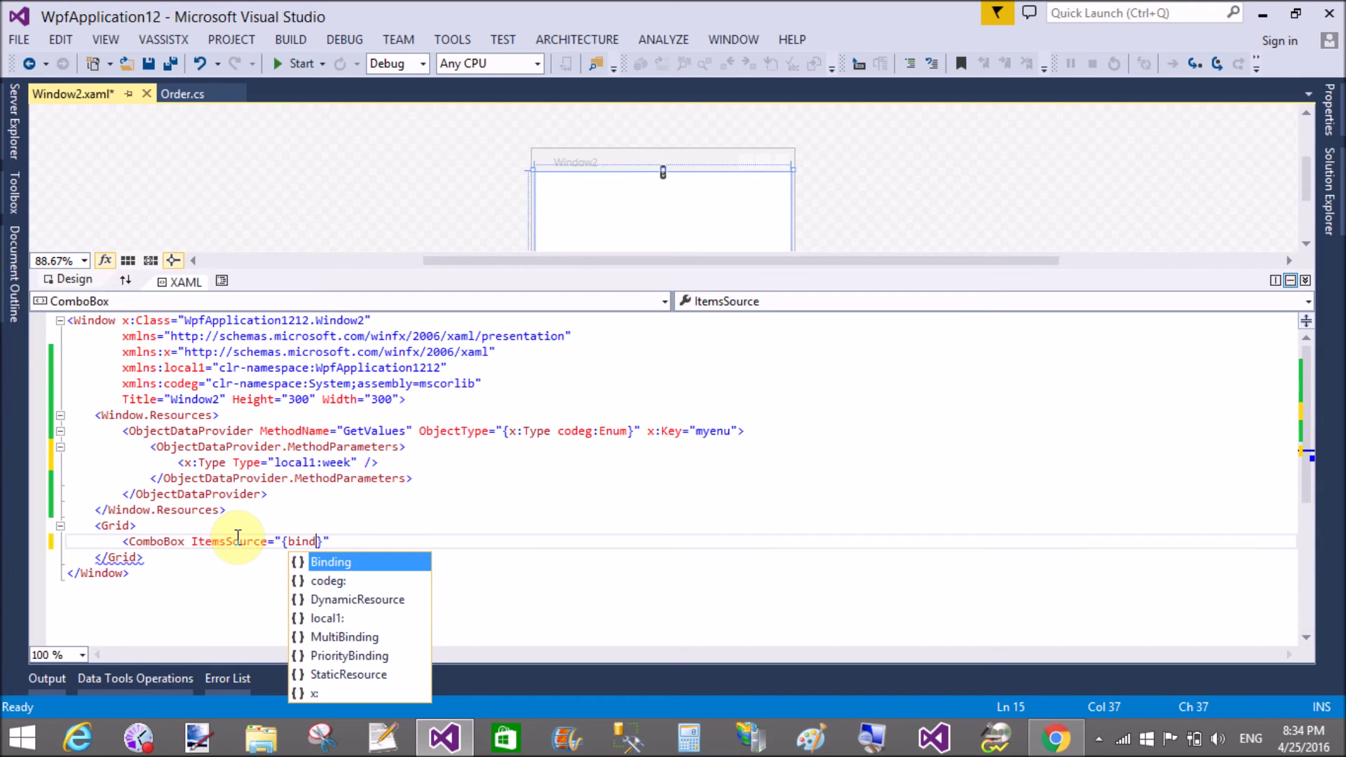
{"action": "key", "text": "Tab"}
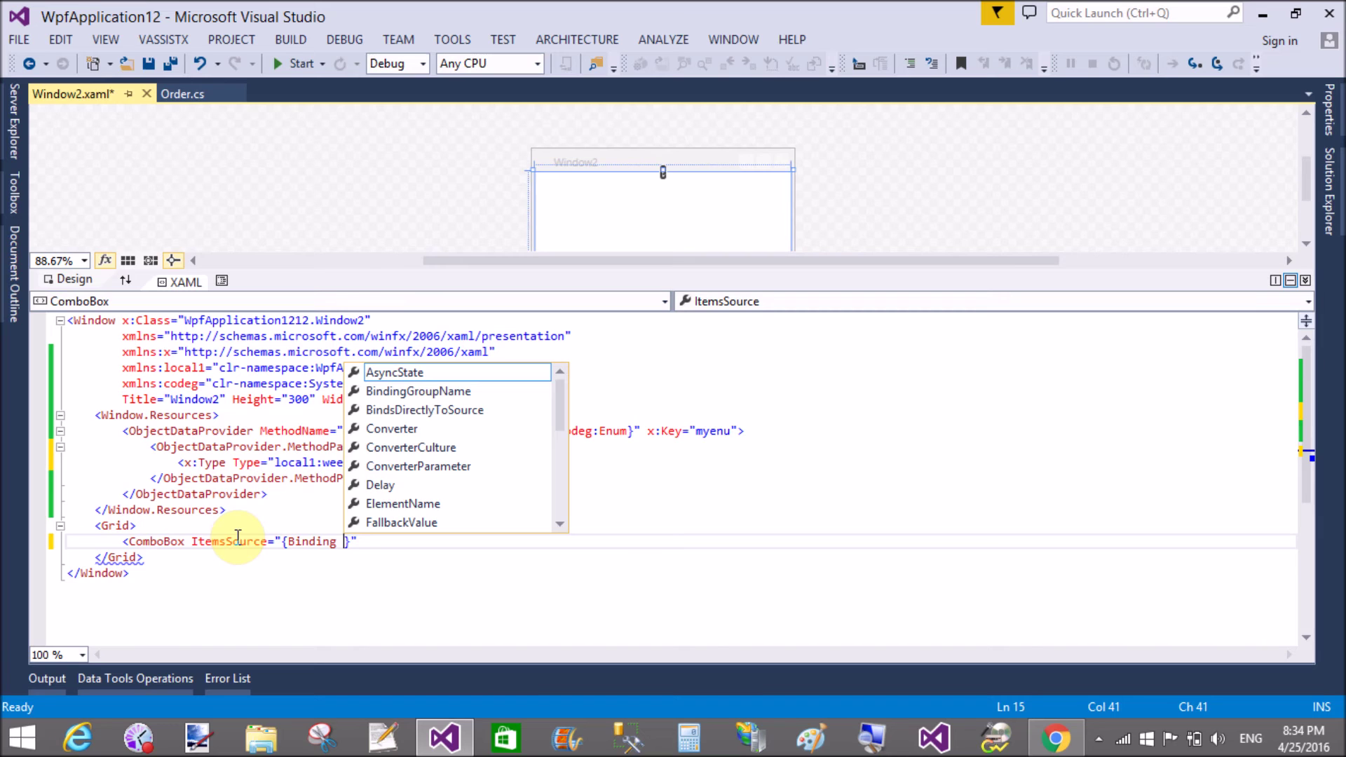
{"action": "type", "text": "source="}
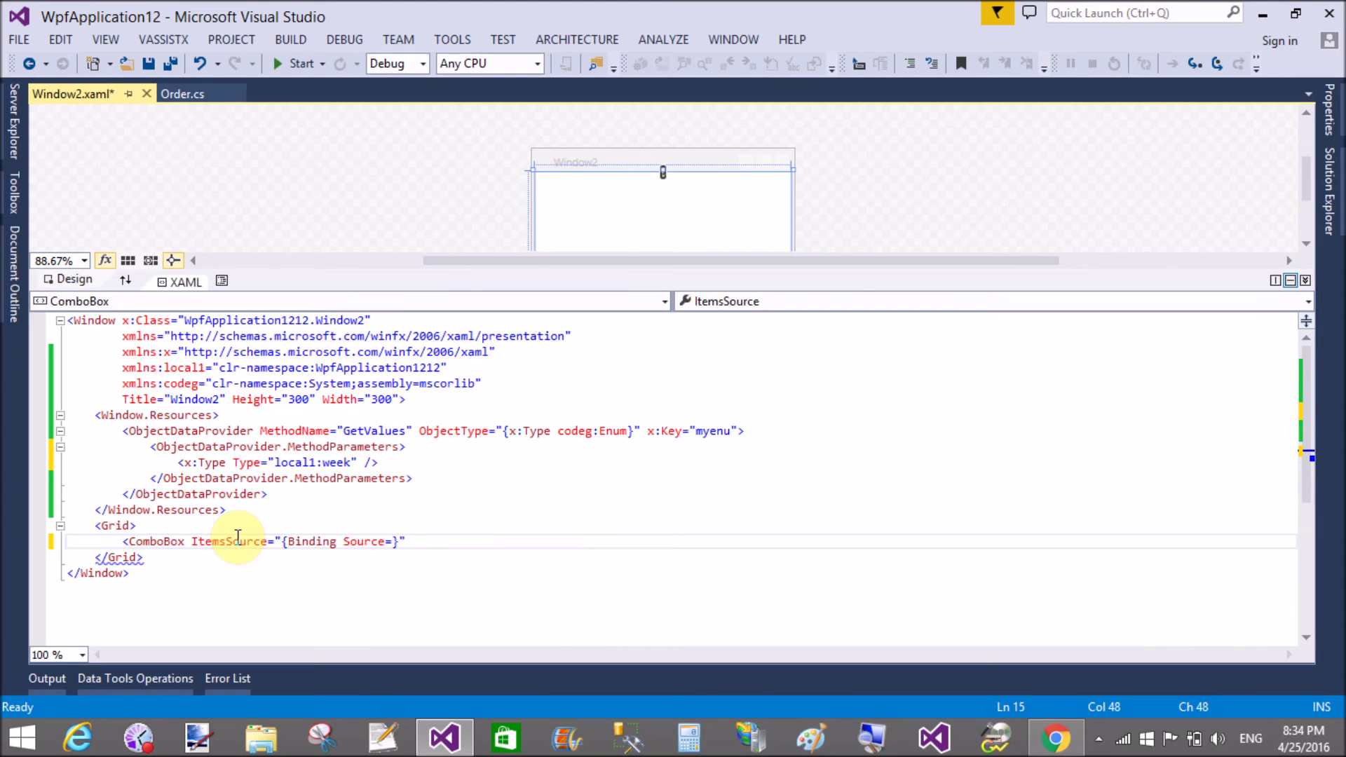
{"action": "type", "text": "{s"}
{"action": "type", "text": "tati"}
{"action": "key", "text": "Tab"}
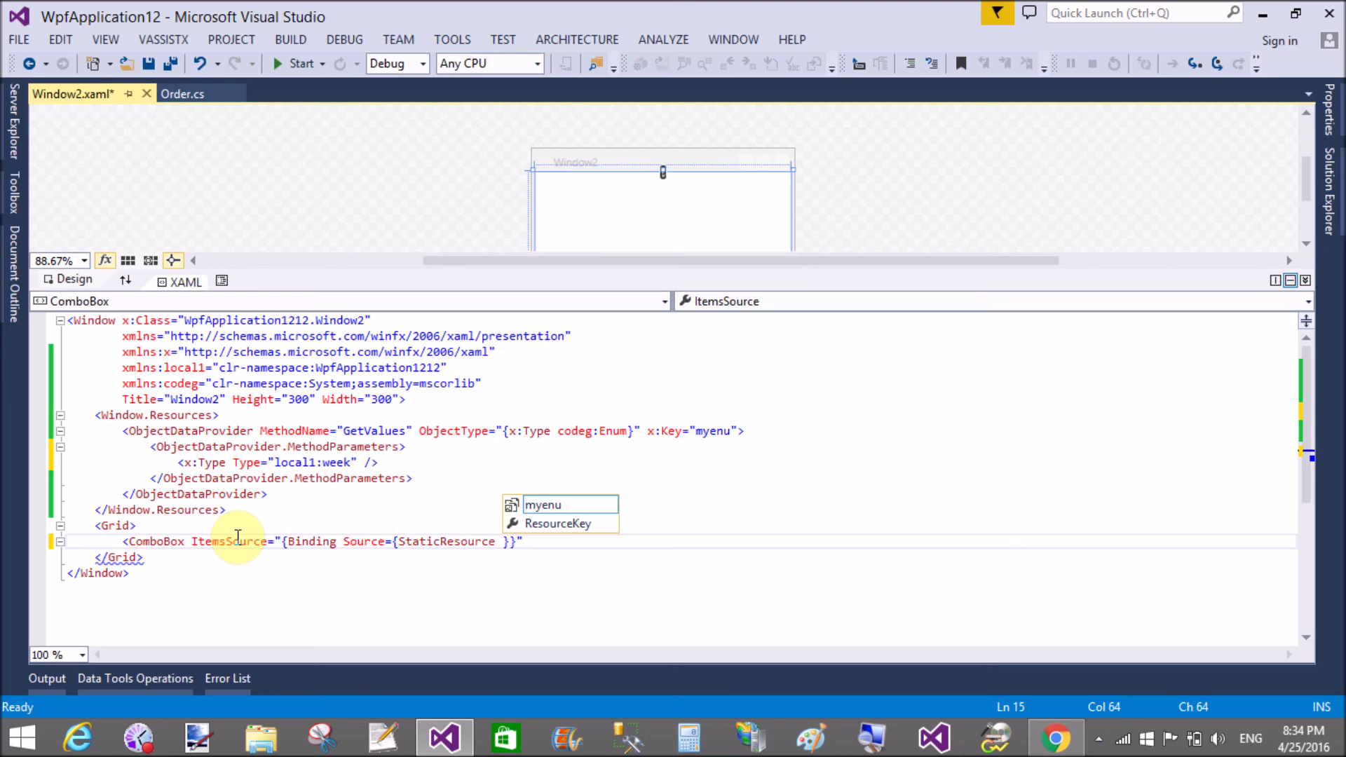
{"action": "key", "text": "Tab"}
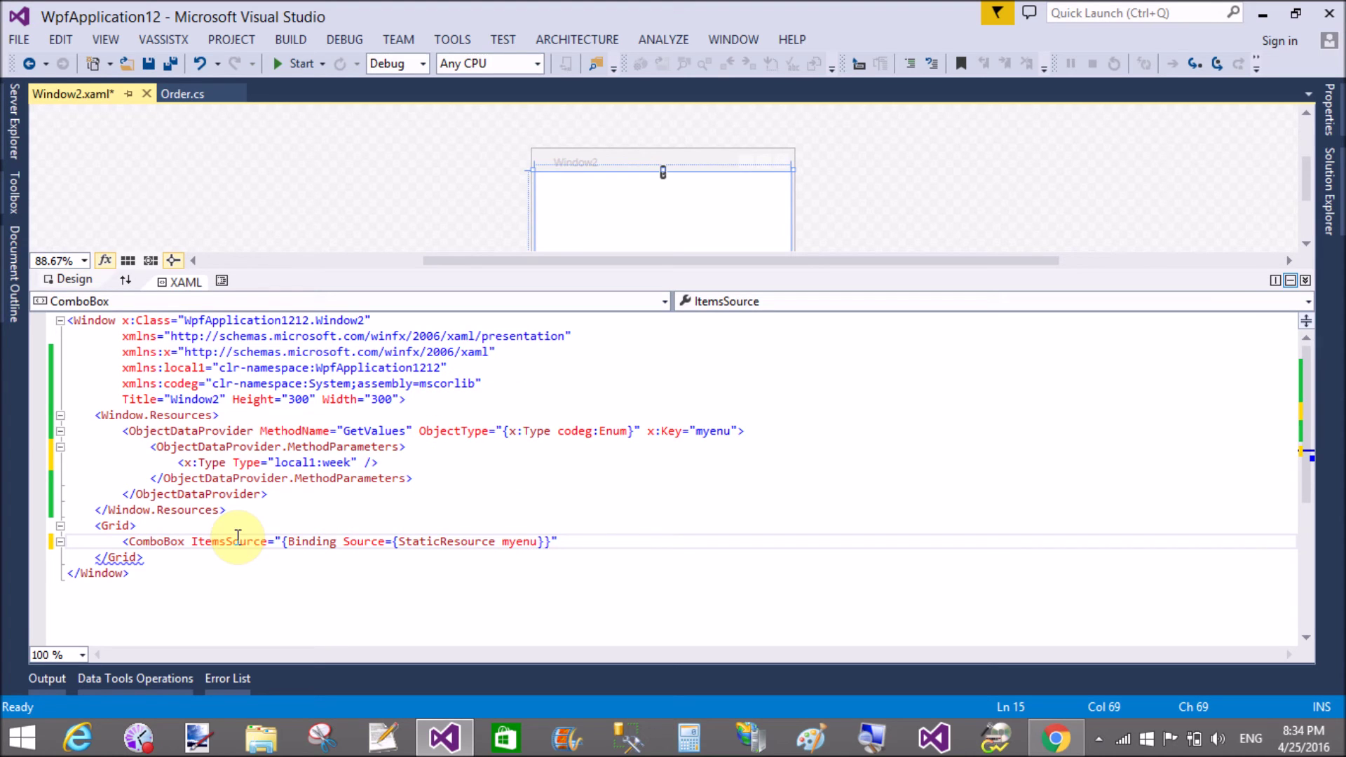
{"action": "type", "text": "}}\" "}
{"action": "type", "text": "/>"}
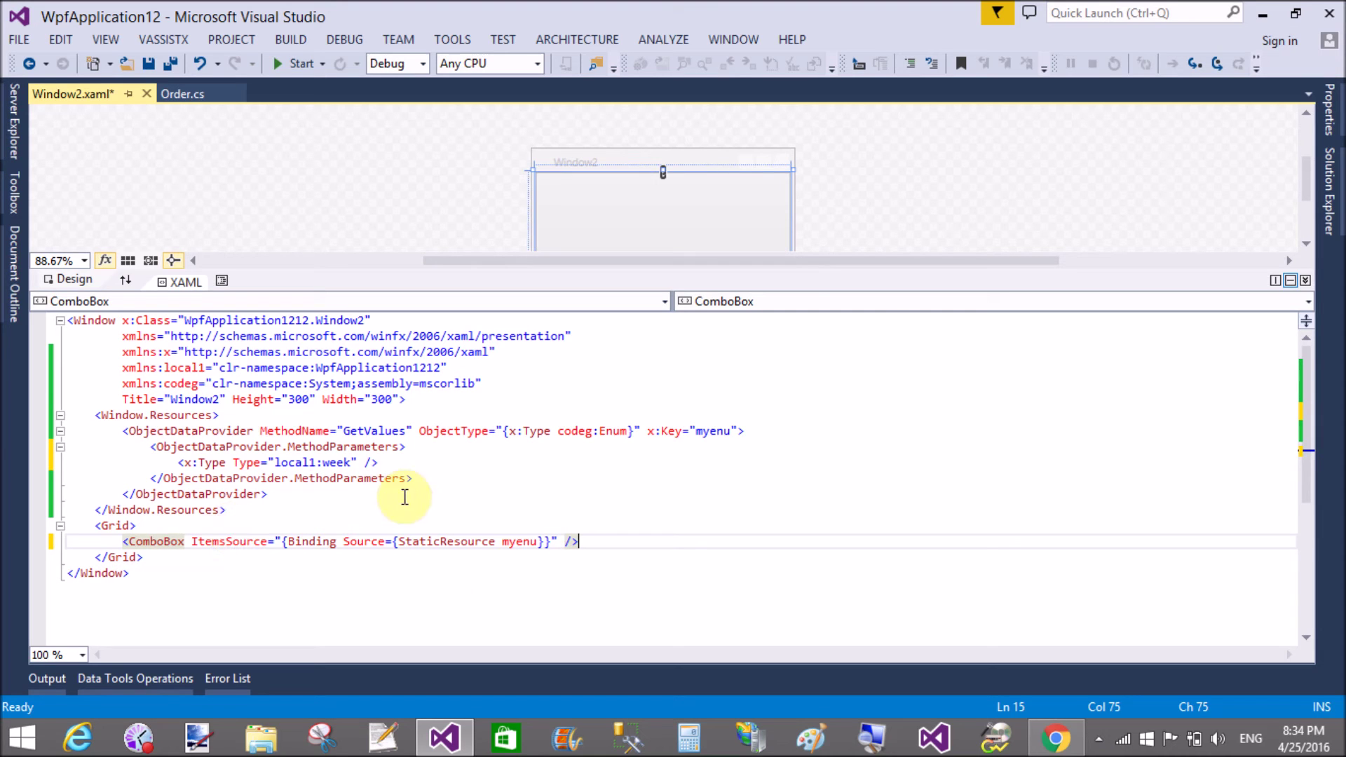
{"action": "left_click", "coordinate": [433, 478]}
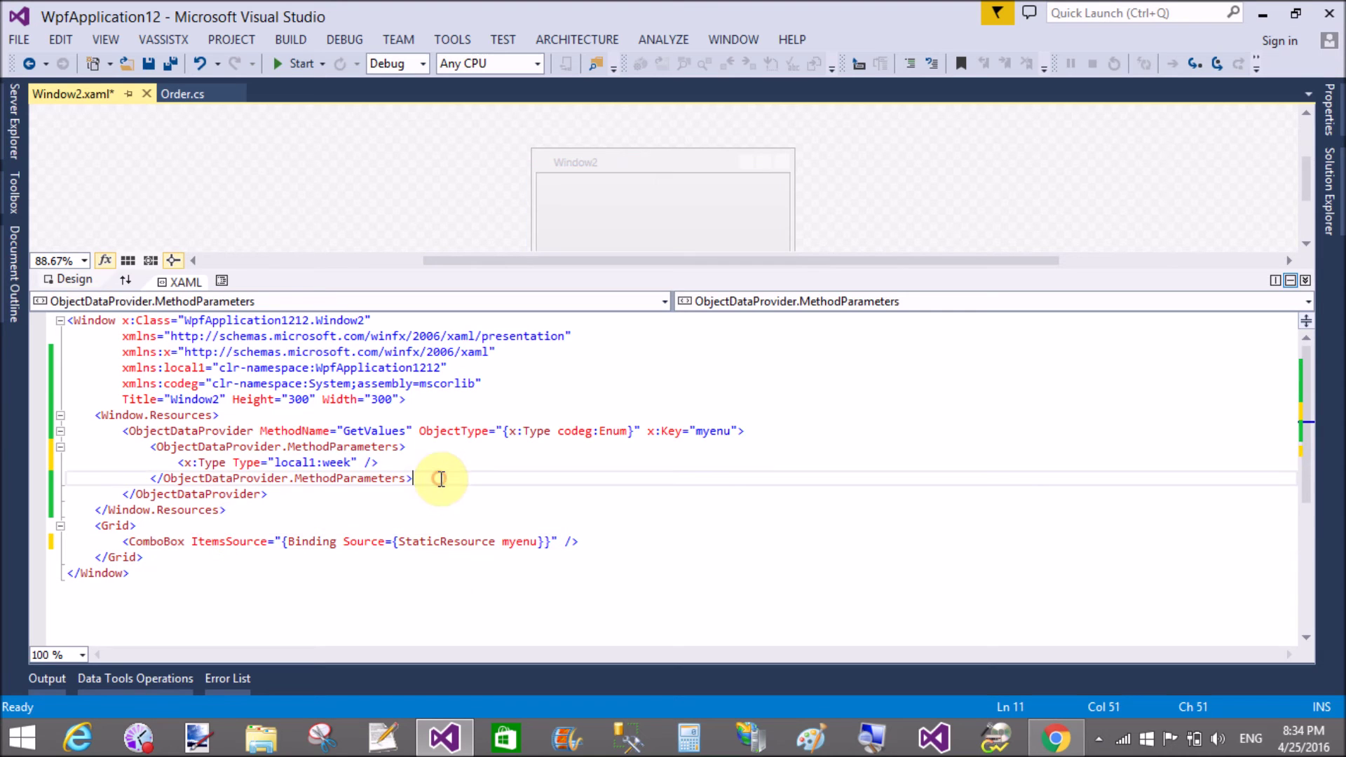
Save Window2.xaml and change App.xaml's StartupUri from Window1.xaml to Window2.xaml
{"action": "left_click", "coordinate": [150, 66]}
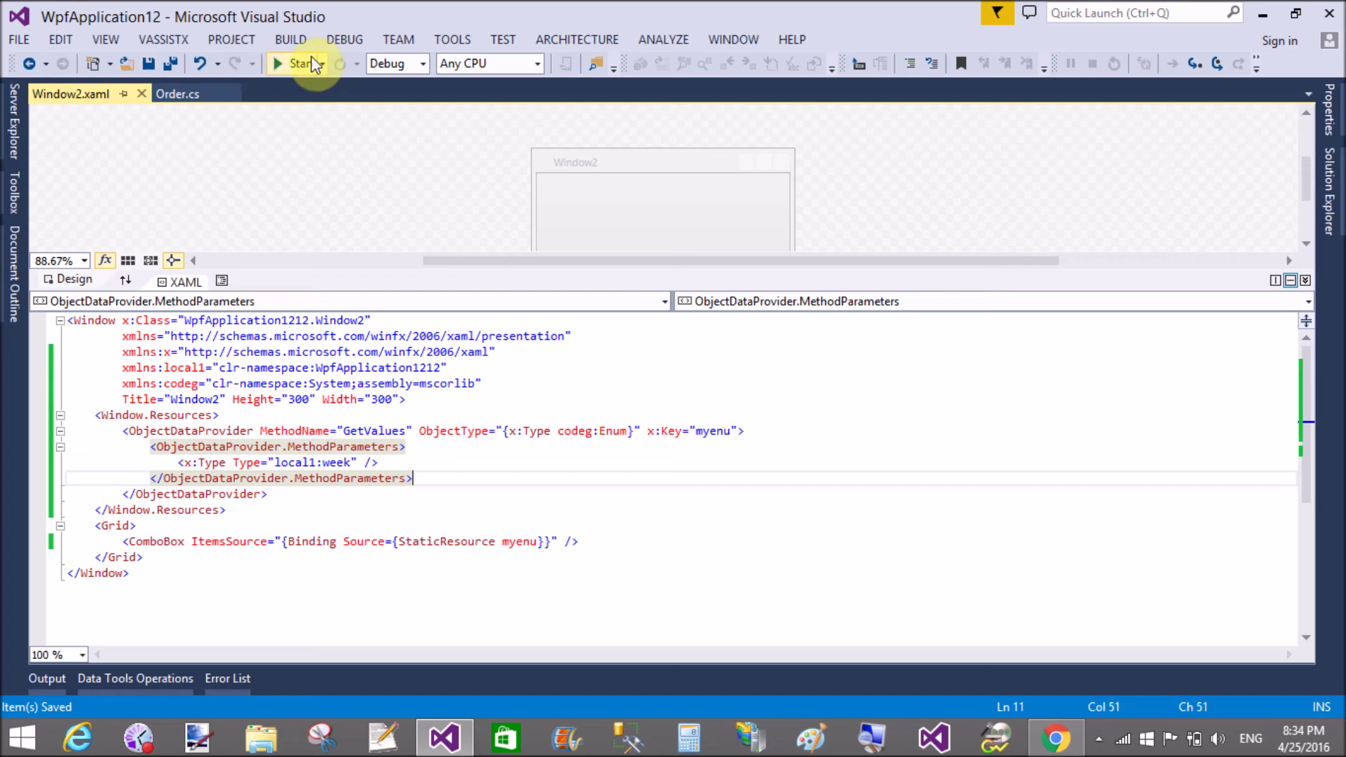
{"action": "left_click", "coordinate": [1330, 189]}
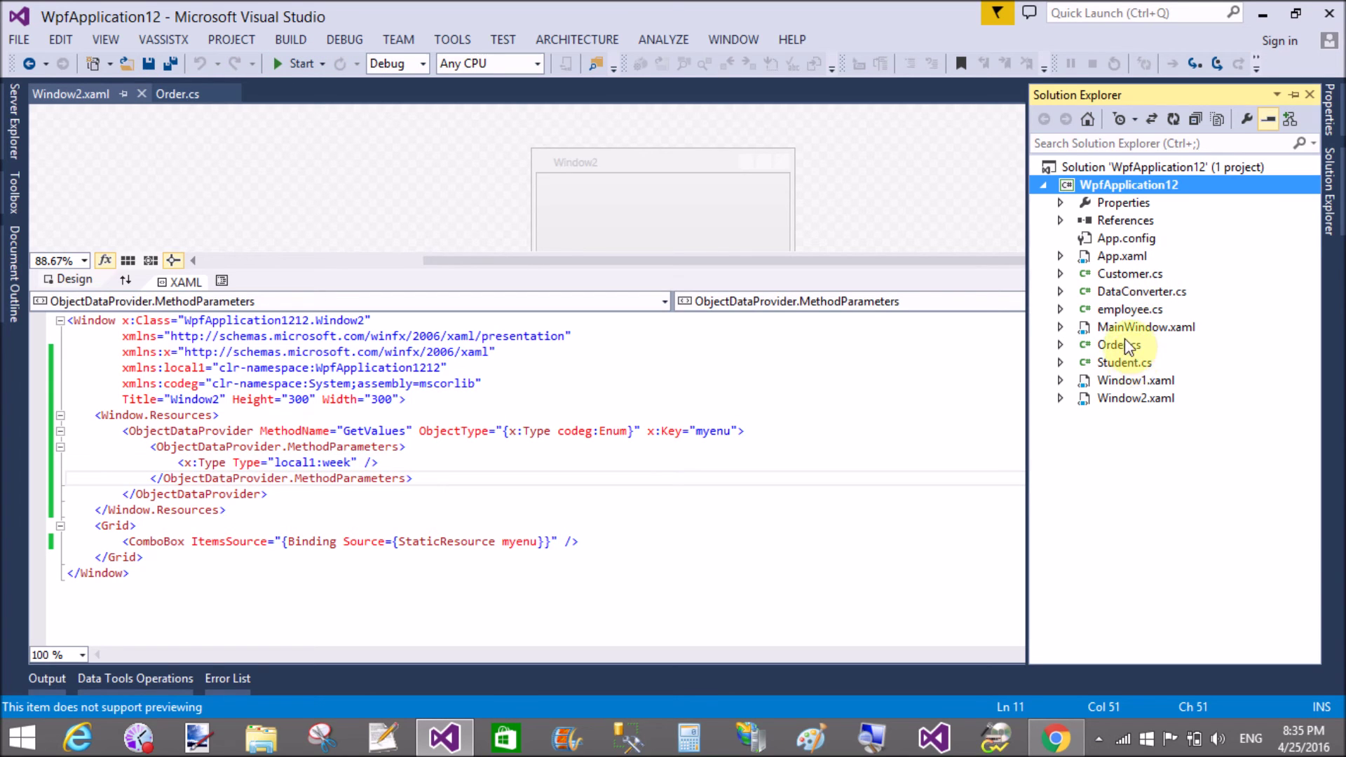
{"action": "double_click", "coordinate": [1122, 256]}
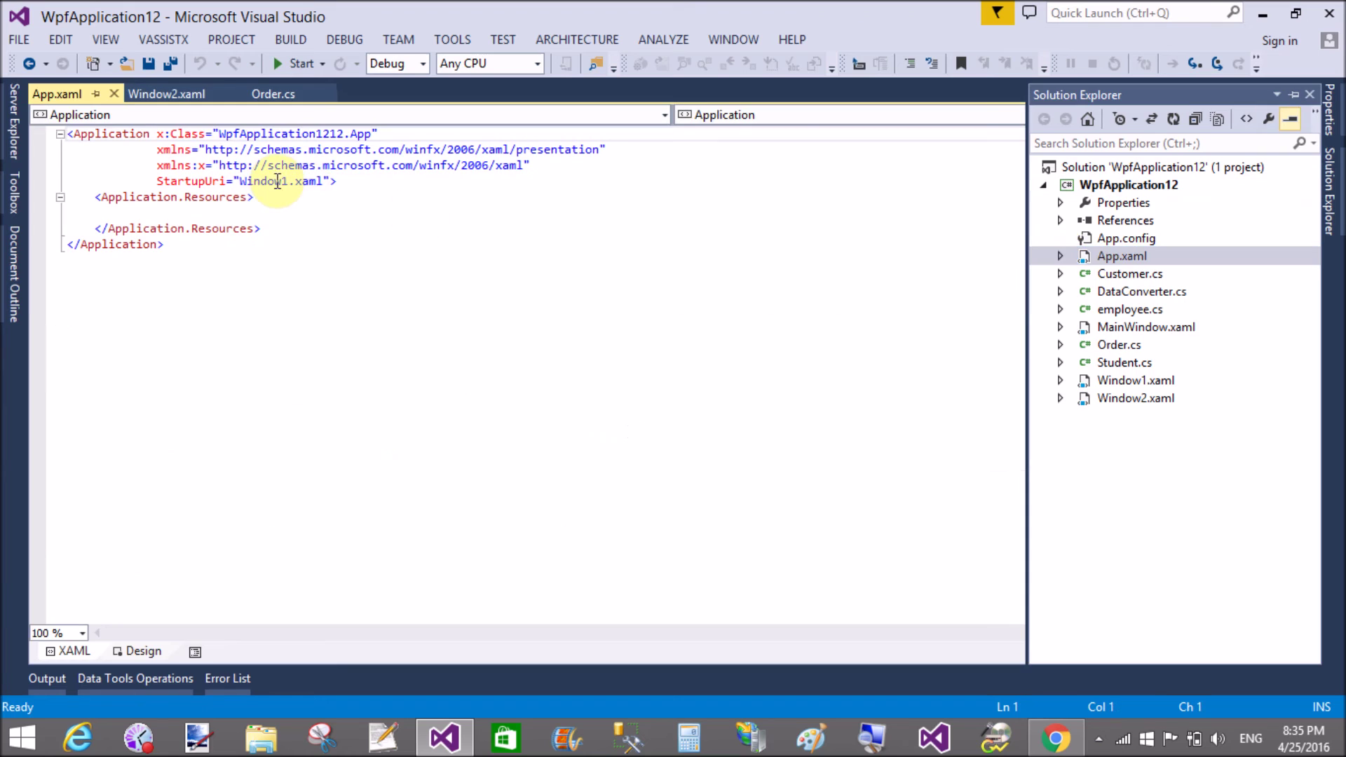
{"action": "left_click", "coordinate": [286, 183]}
{"action": "key", "text": "BackSpace"}
{"action": "type", "text": "2"}
{"action": "left_click", "coordinate": [316, 228]}
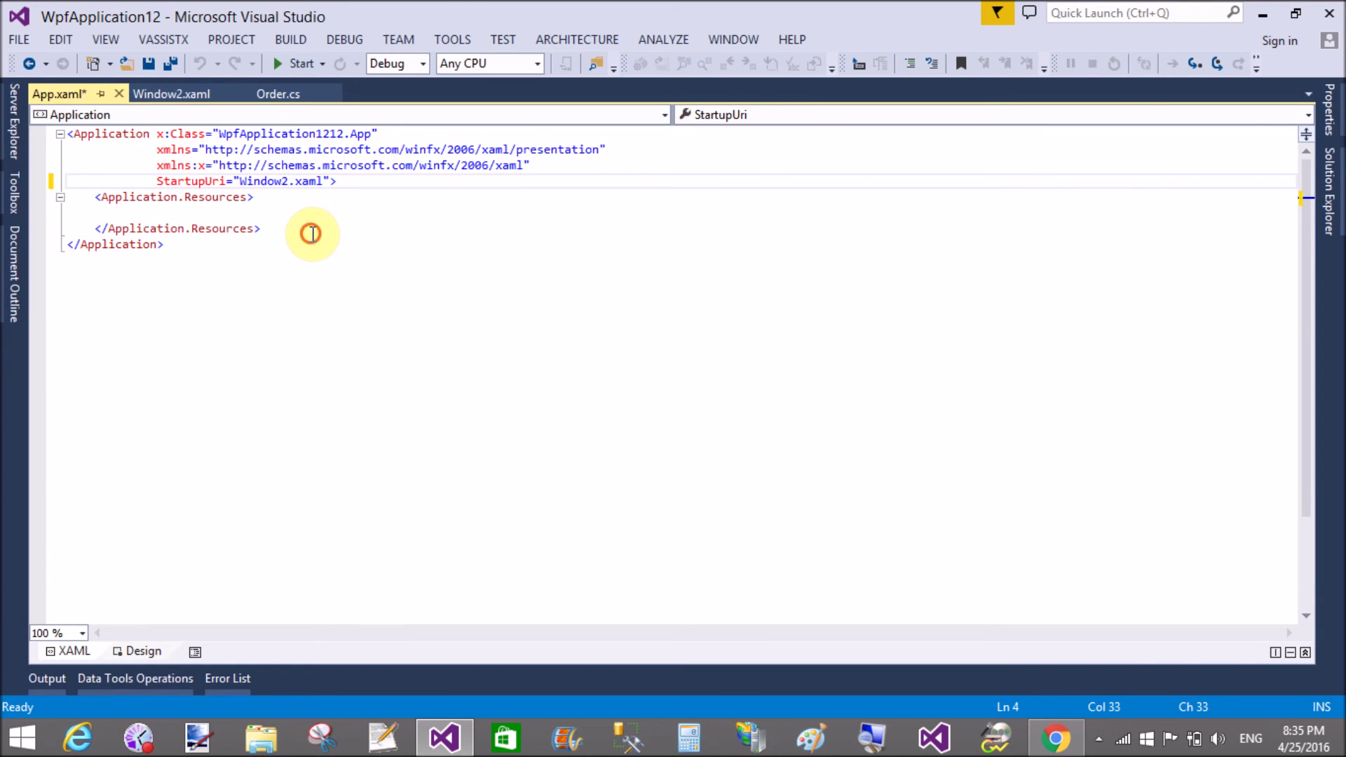
Save App.xaml, return to Window2.xaml, and build and run the application
{"action": "left_click", "coordinate": [148, 64]}
{"action": "left_click", "coordinate": [169, 94]}
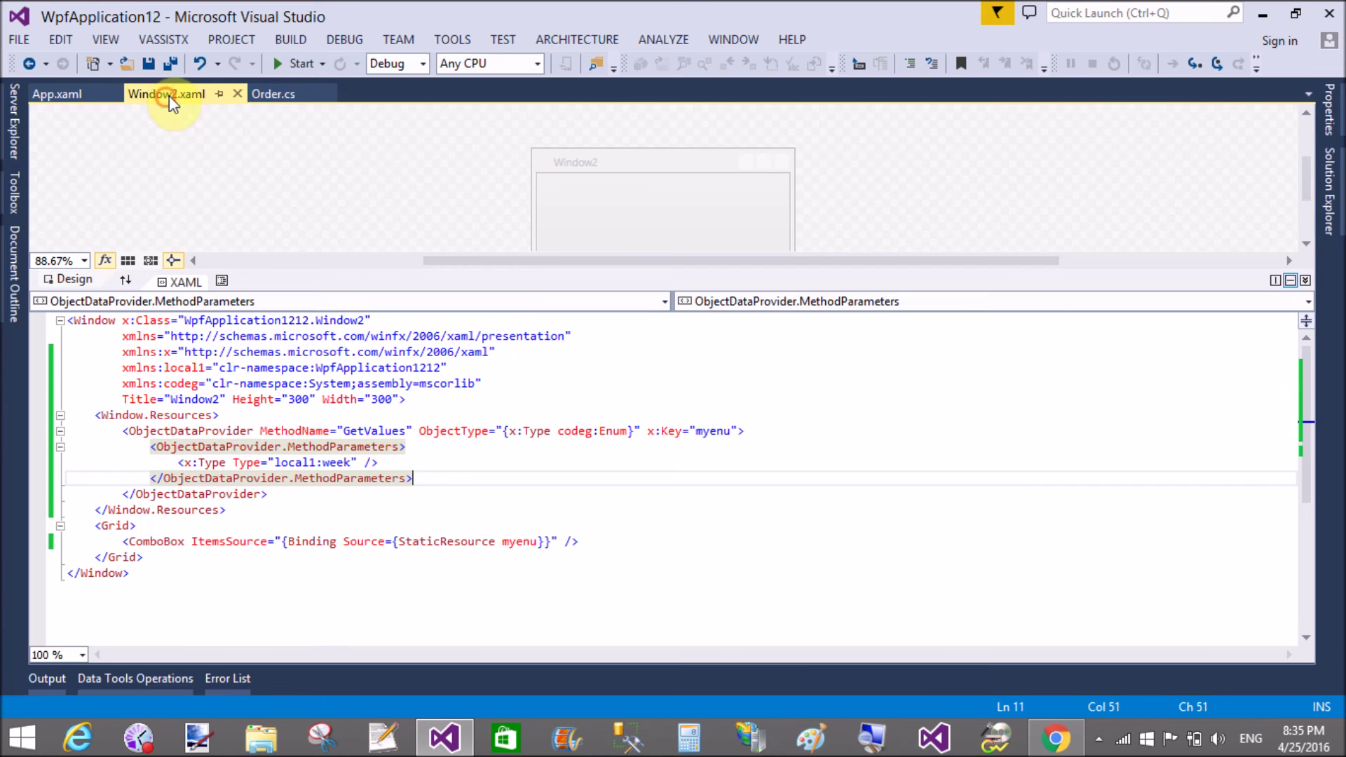
{"action": "left_click", "coordinate": [292, 63]}
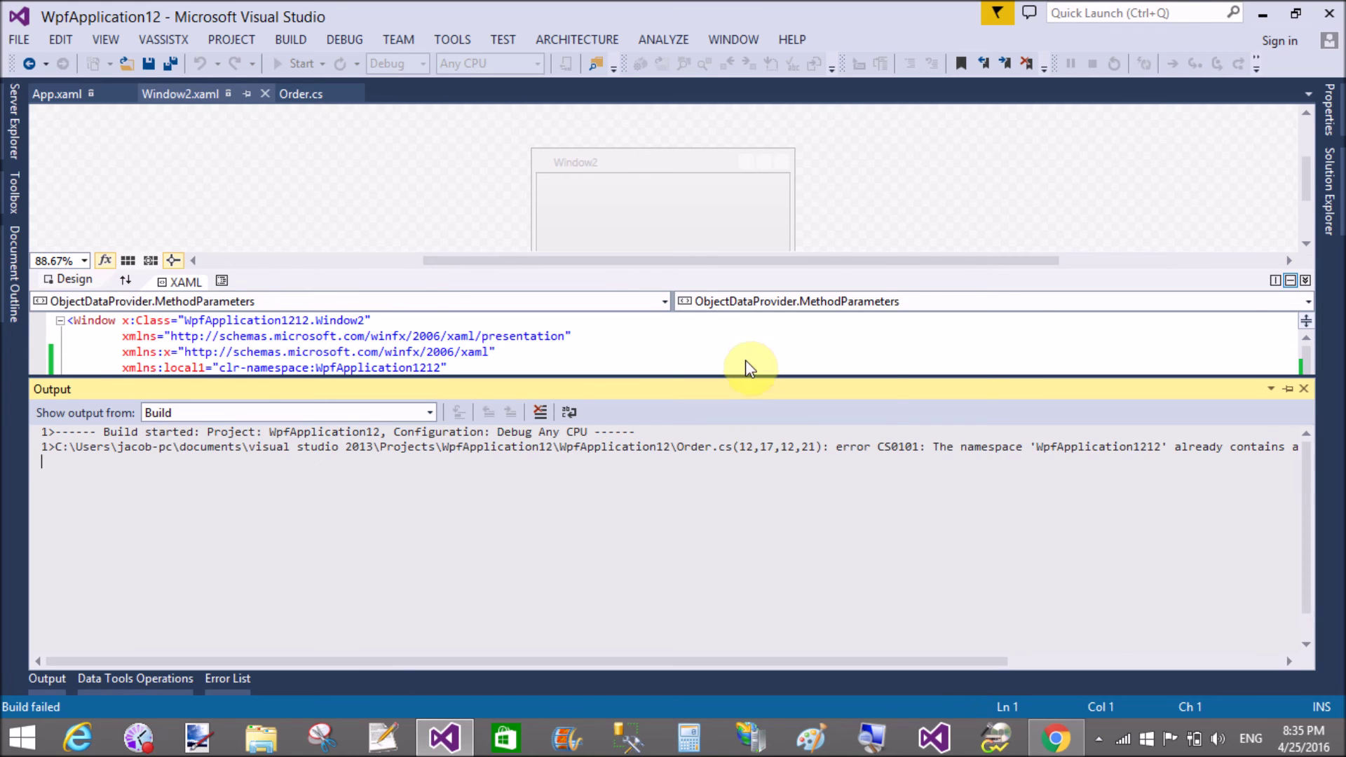
Dismiss the failed build and rename the Order.cs enum from week to week1, saving it
{"action": "left_click", "coordinate": [826, 389]}
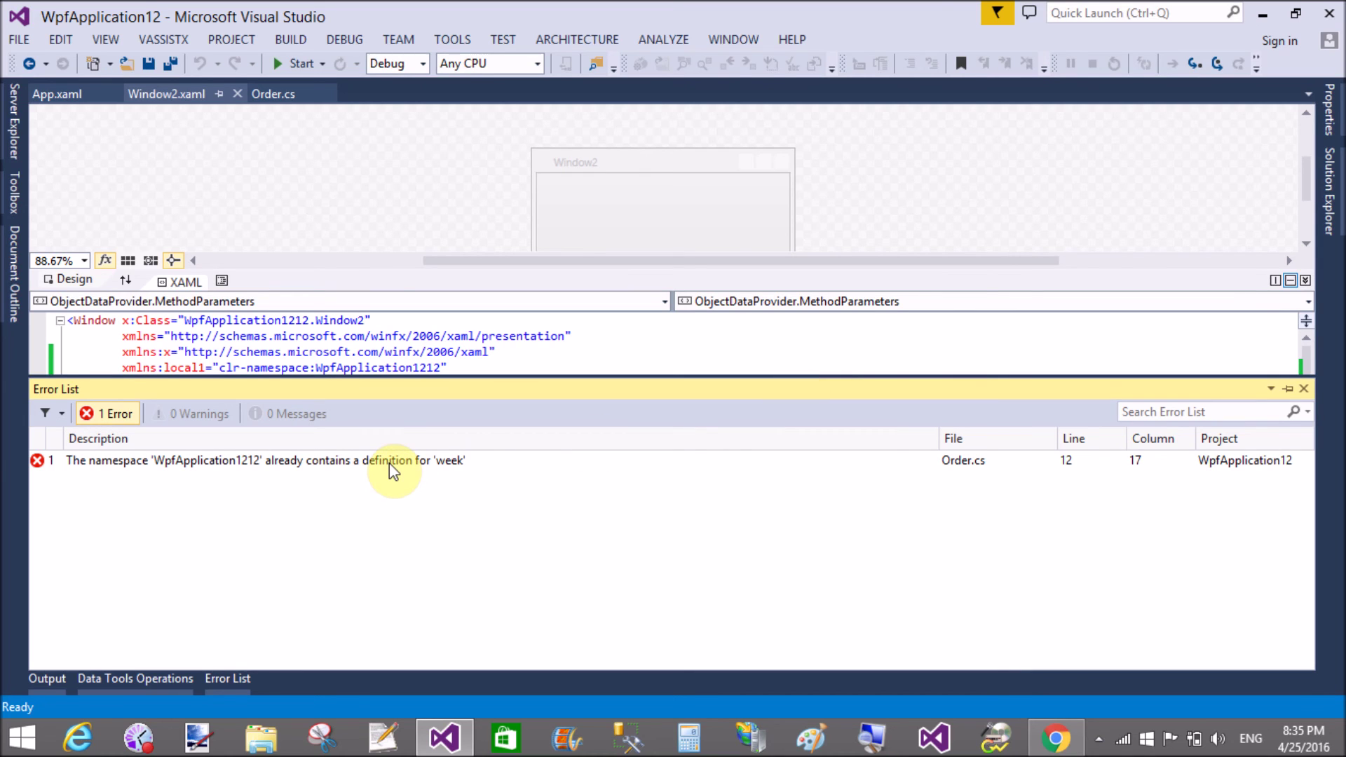
{"action": "left_click", "coordinate": [437, 367]}
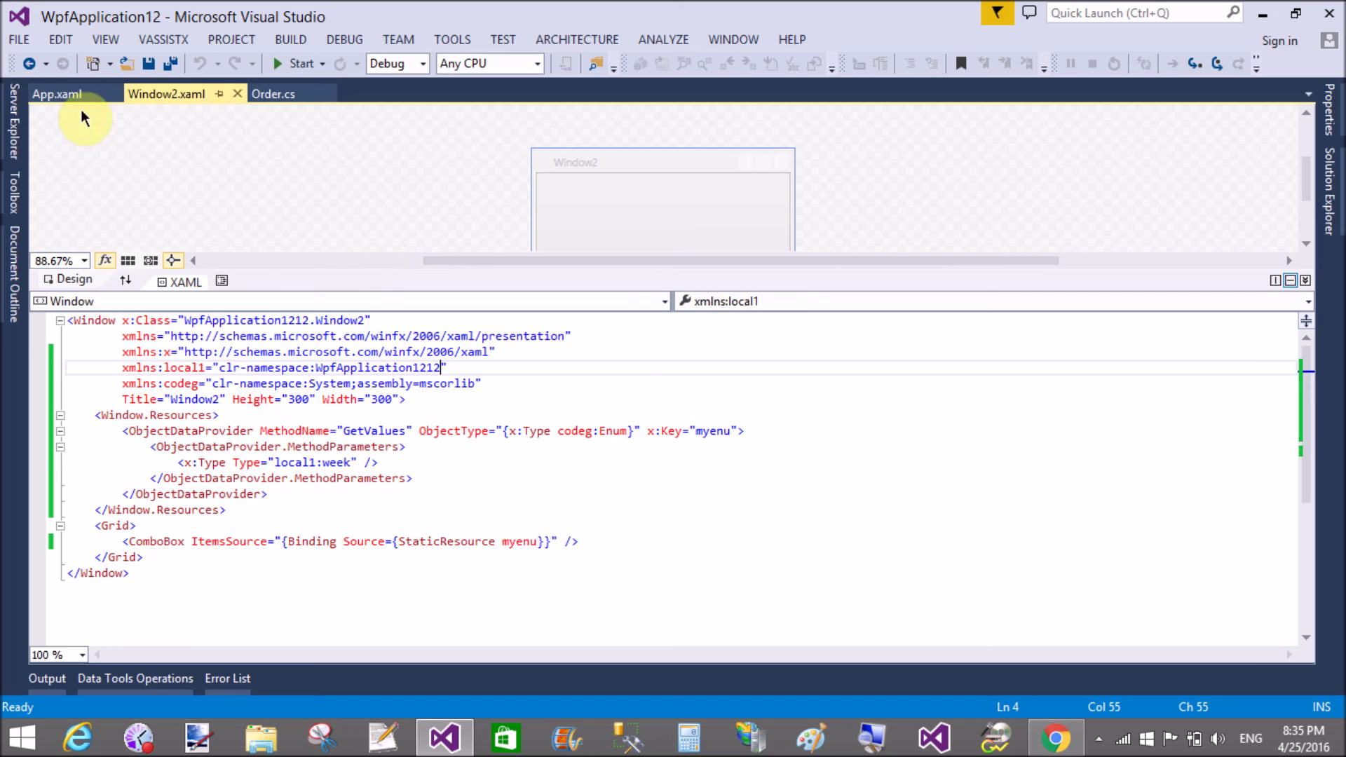
{"action": "left_click", "coordinate": [271, 94]}
{"action": "left_click", "coordinate": [211, 326]}
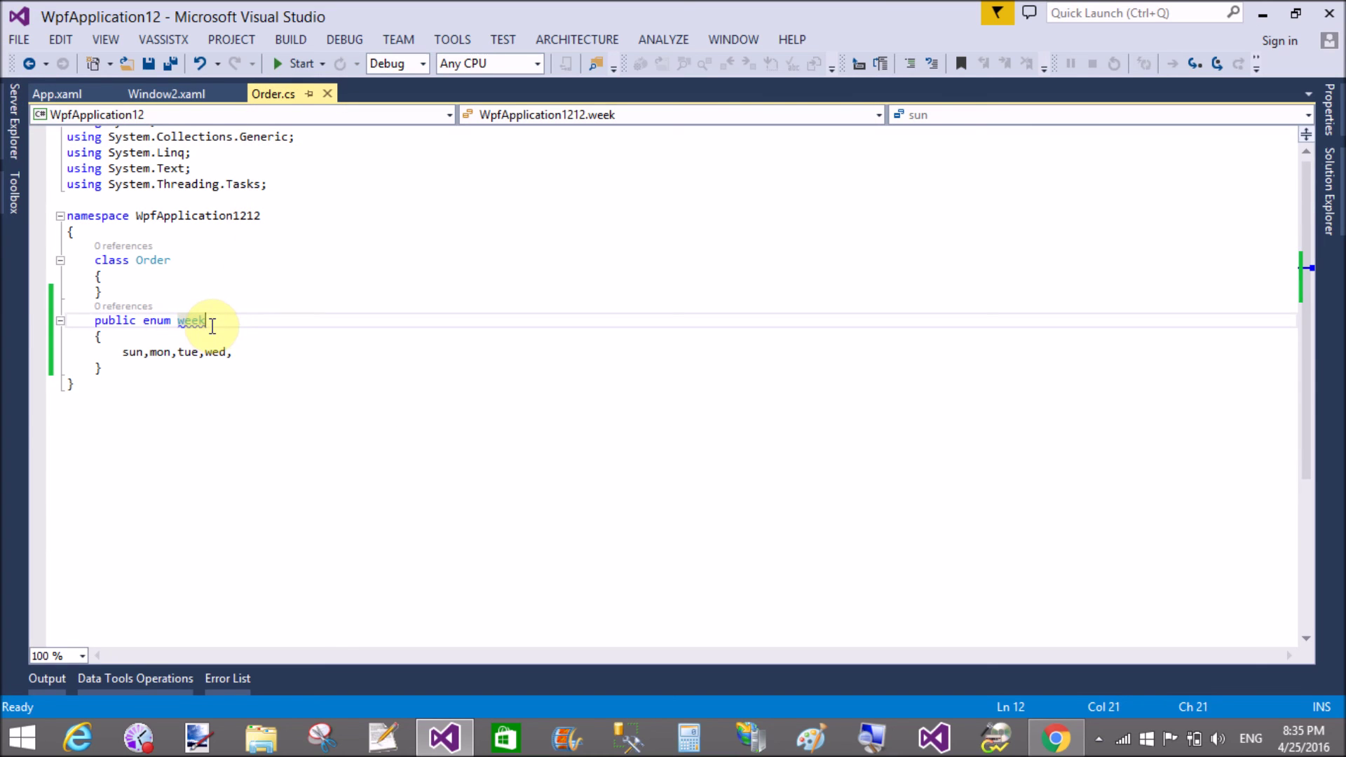
{"action": "type", "text": "1"}
{"action": "left_click", "coordinate": [214, 384]}
{"action": "left_click", "coordinate": [148, 63]}
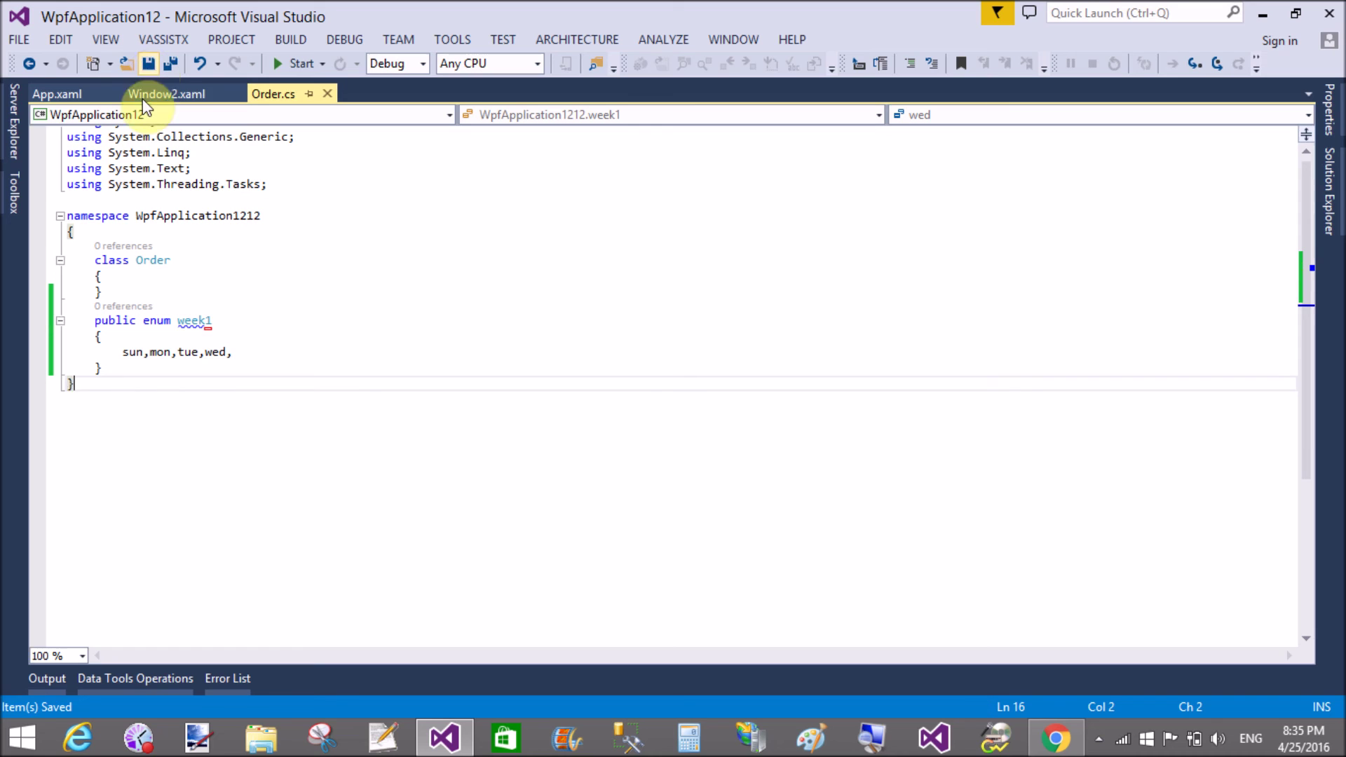
Update Window2.xaml's type reference from local1:week to local1:week1 and save it
{"action": "left_click", "coordinate": [164, 94]}
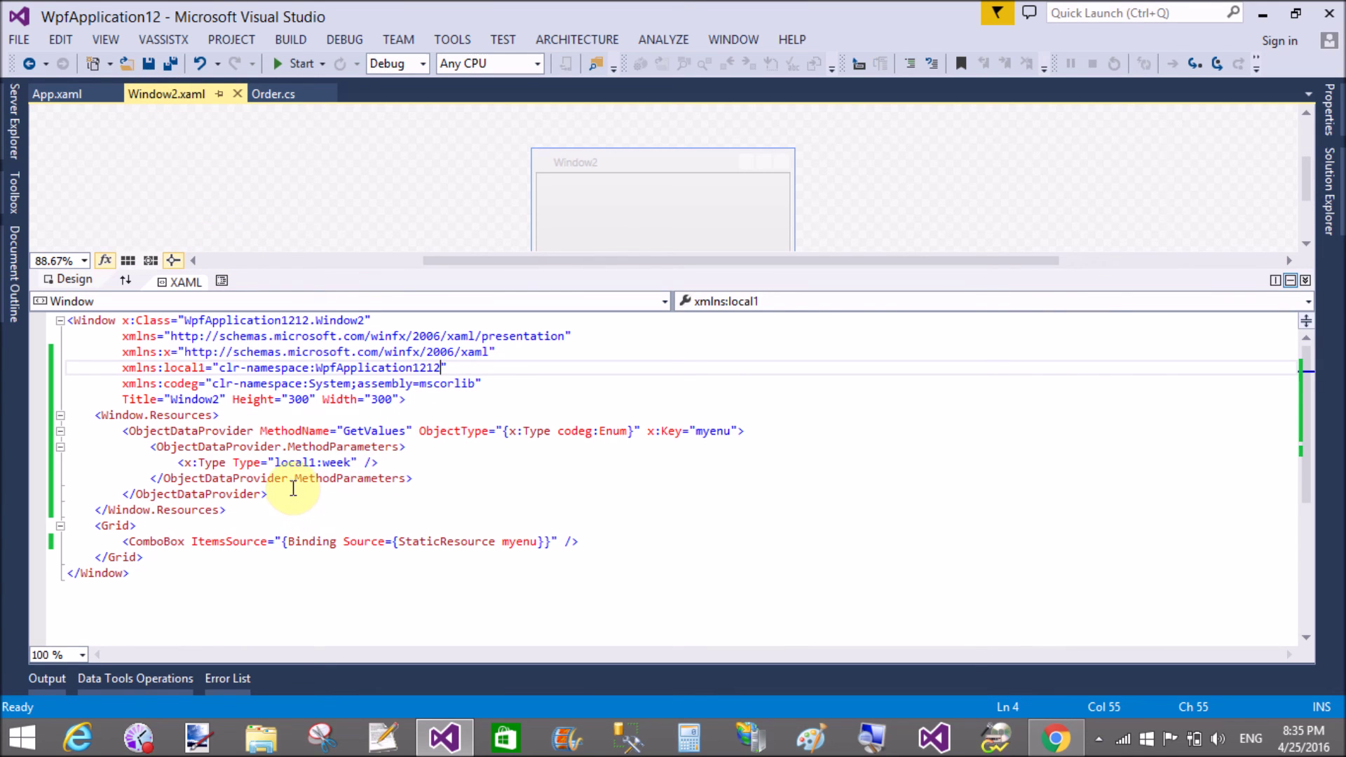
{"action": "left_click", "coordinate": [354, 463]}
{"action": "type", "text": "1"}
{"action": "left_click", "coordinate": [443, 473]}
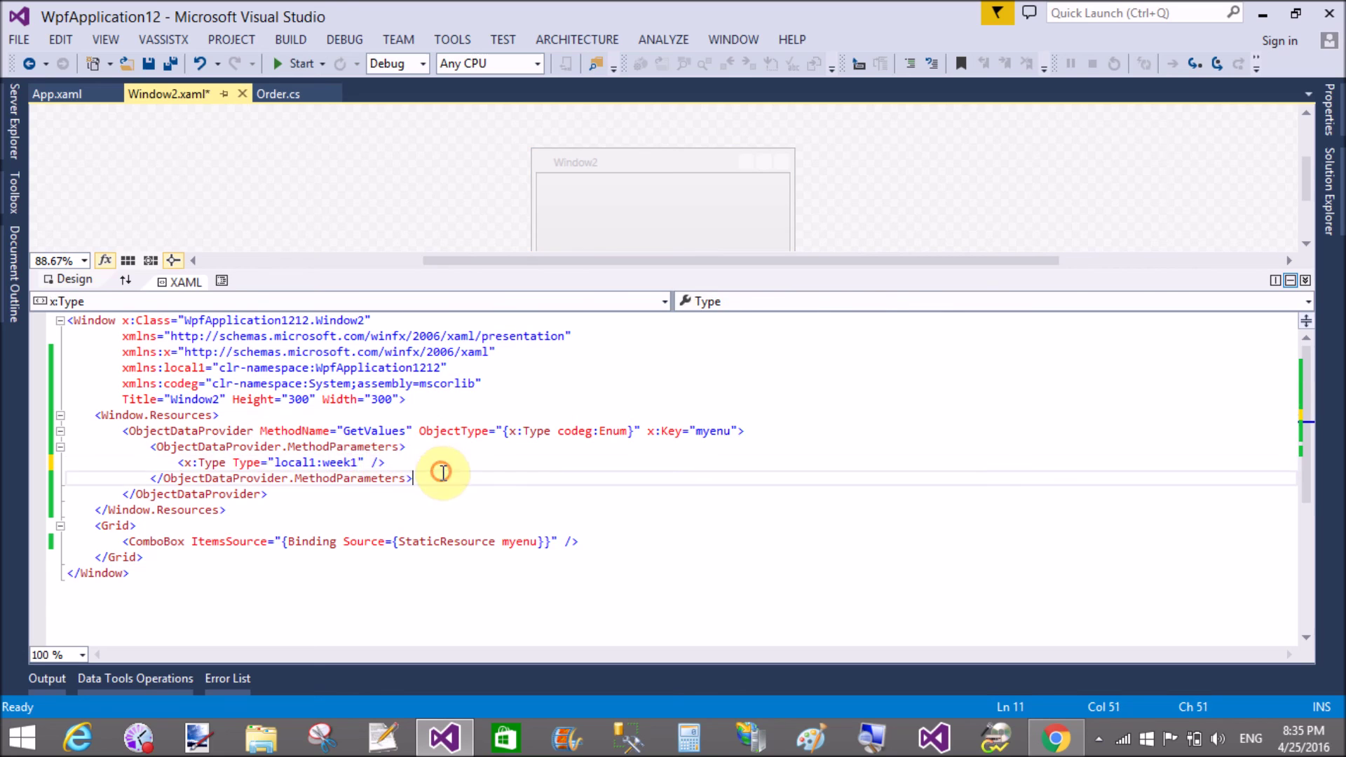
{"action": "left_click", "coordinate": [148, 63]}
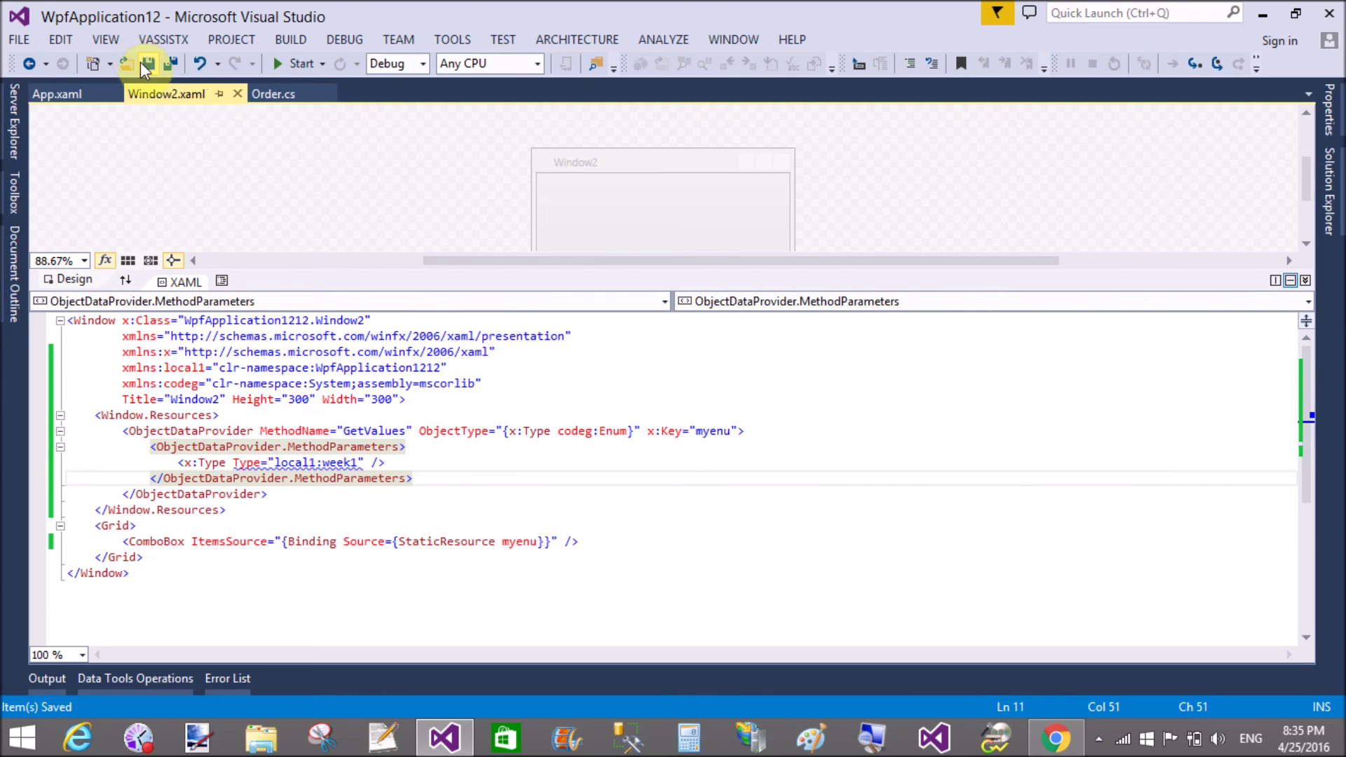
{"action": "left_click", "coordinate": [296, 65]}
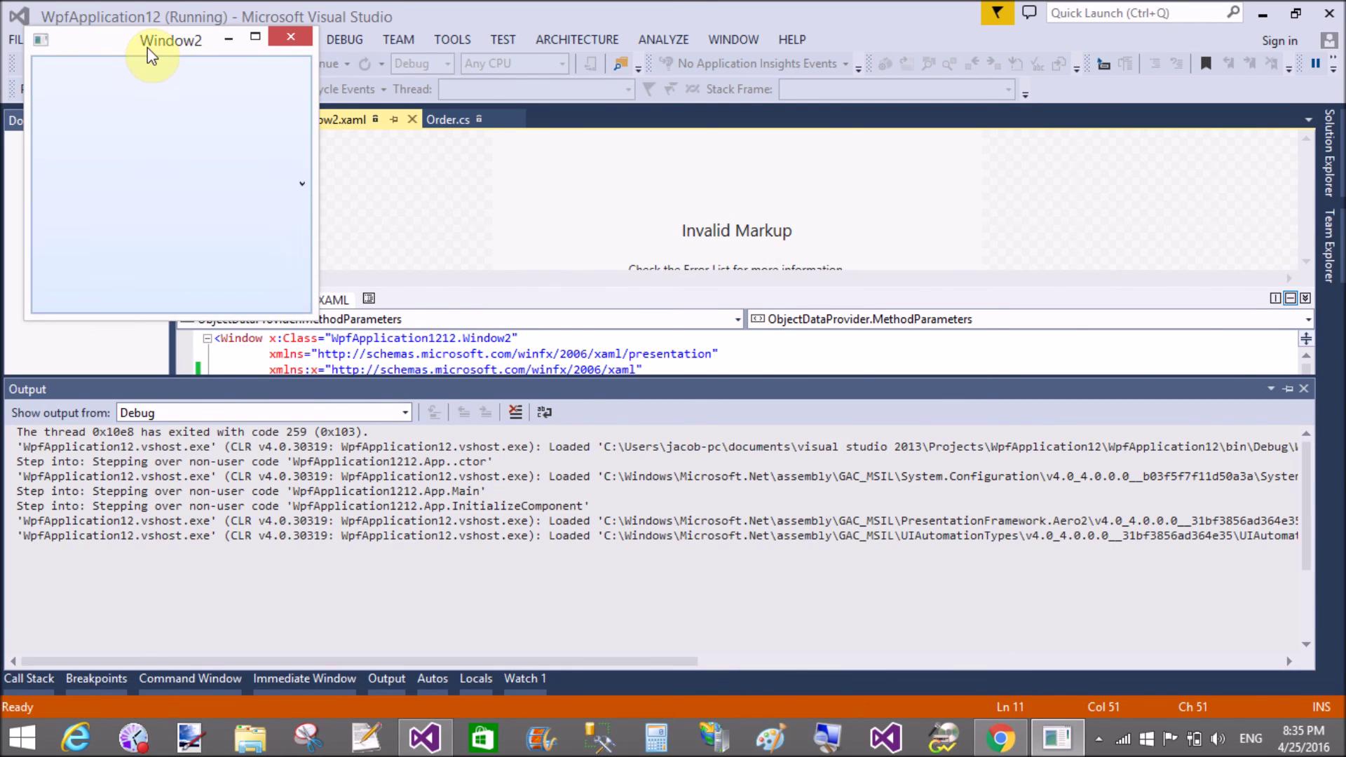
{"action": "left_click_drag", "start_coordinate": [153, 48], "coordinate": [384, 53]}
{"action": "left_click", "coordinate": [431, 231]}
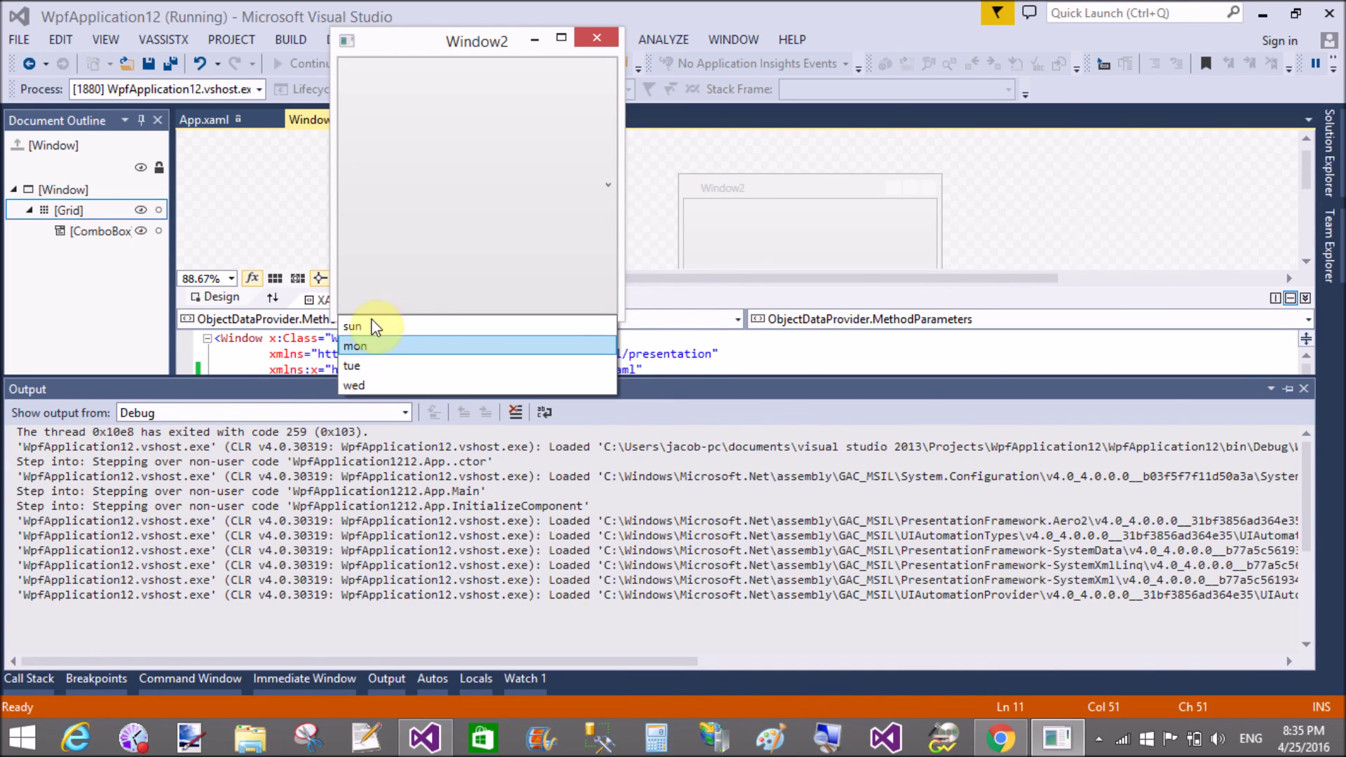
{"action": "left_click", "coordinate": [597, 40]}
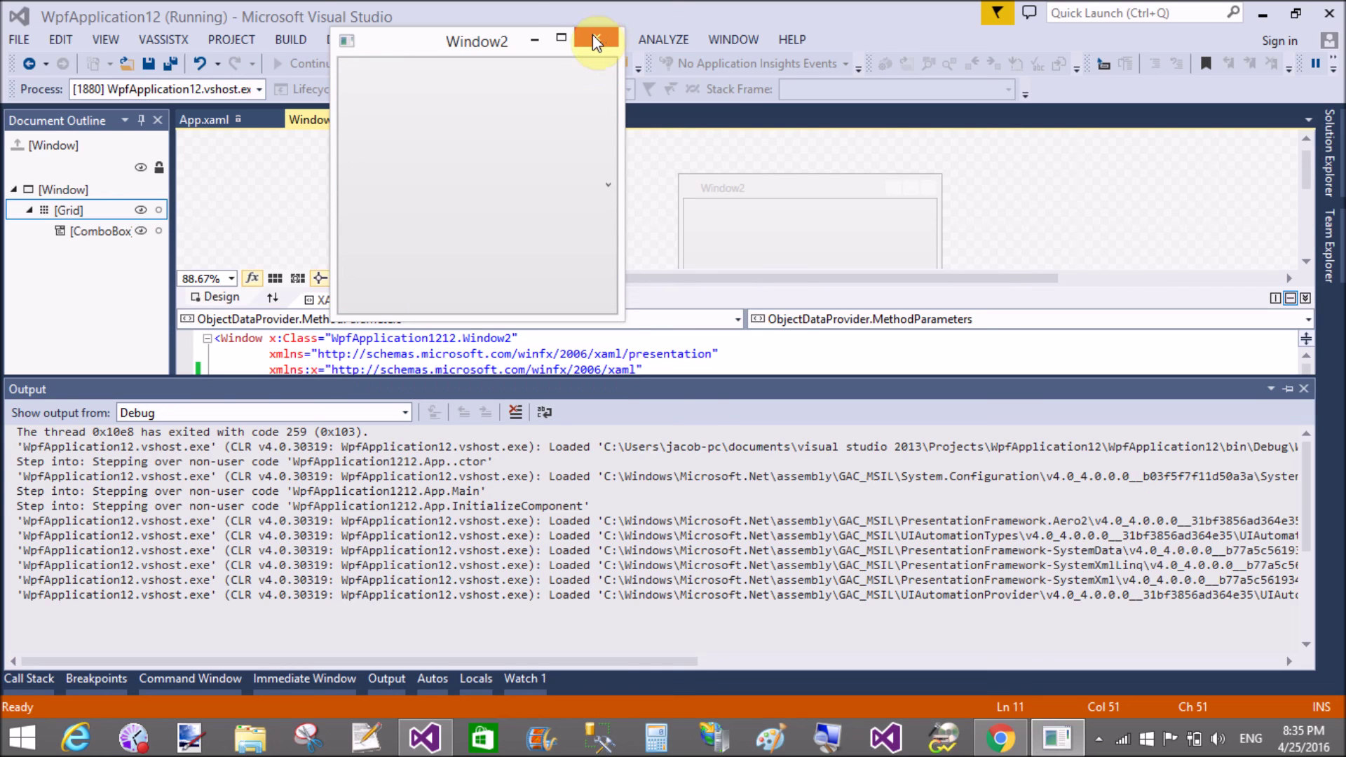
{"action": "left_click", "coordinate": [597, 41]}
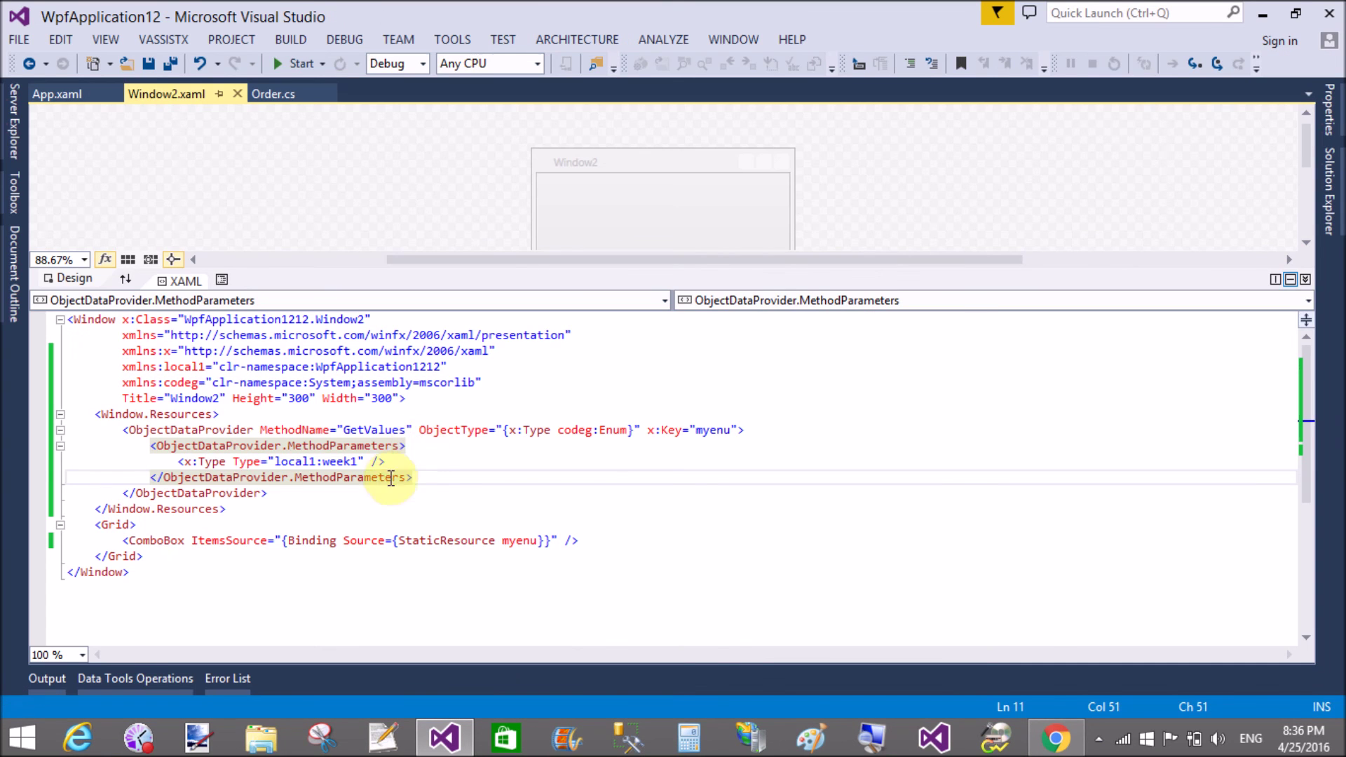
{"action": "left_click", "coordinate": [305, 509]}
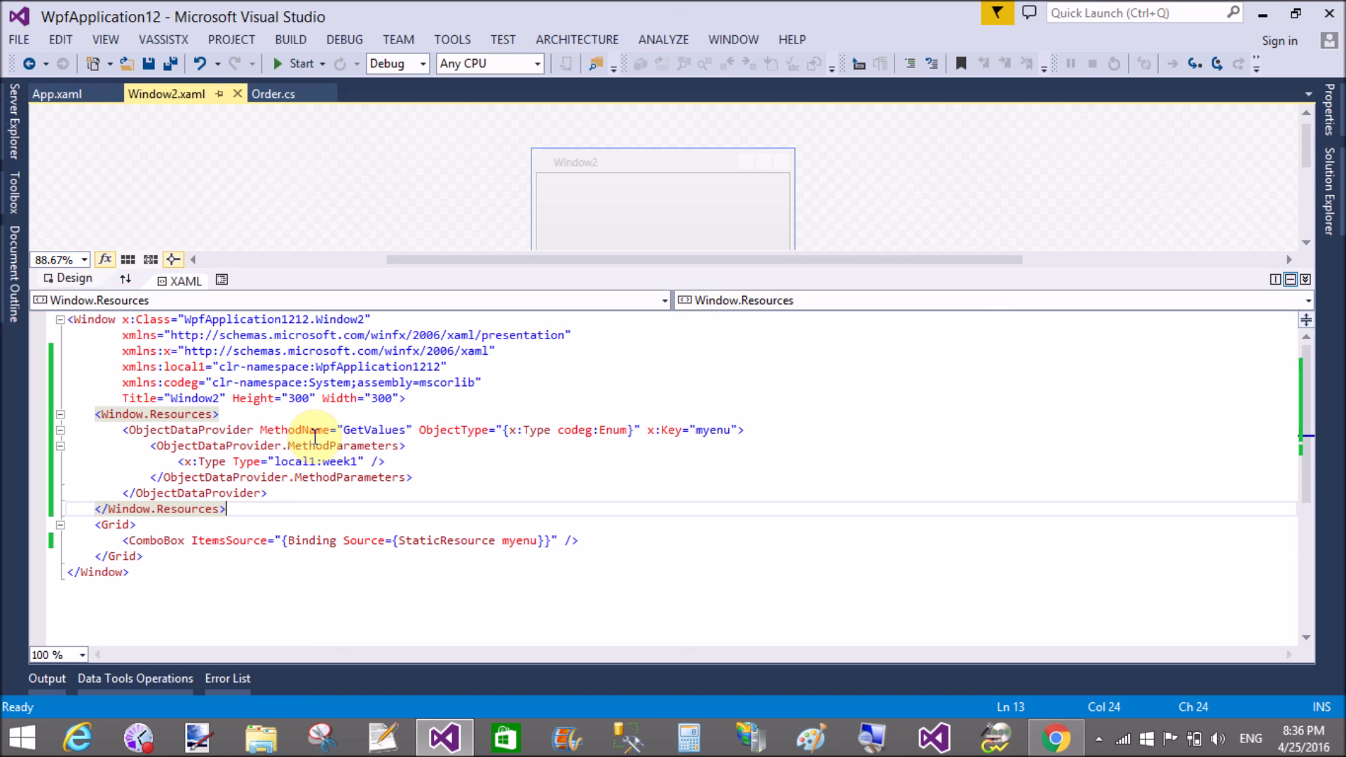